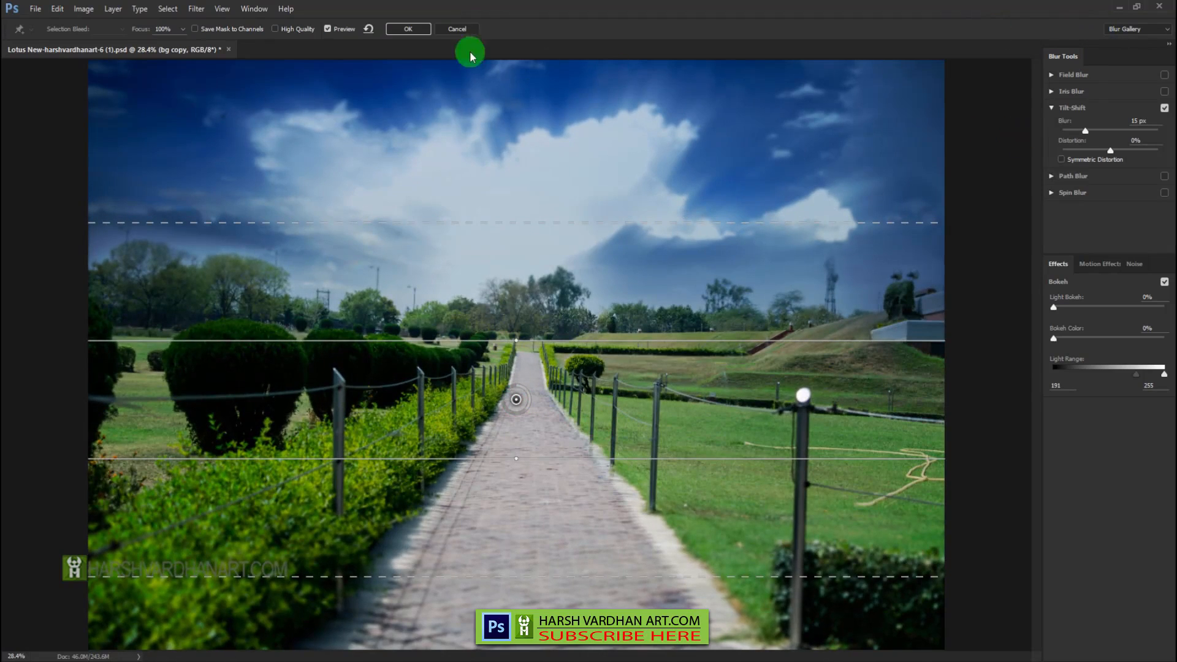
# Apply the 15 px Tilt-Shift blur to bg copy and show the child group, Curves 1 and Color Balance 2 layers
pyautogui.click(409, 28)
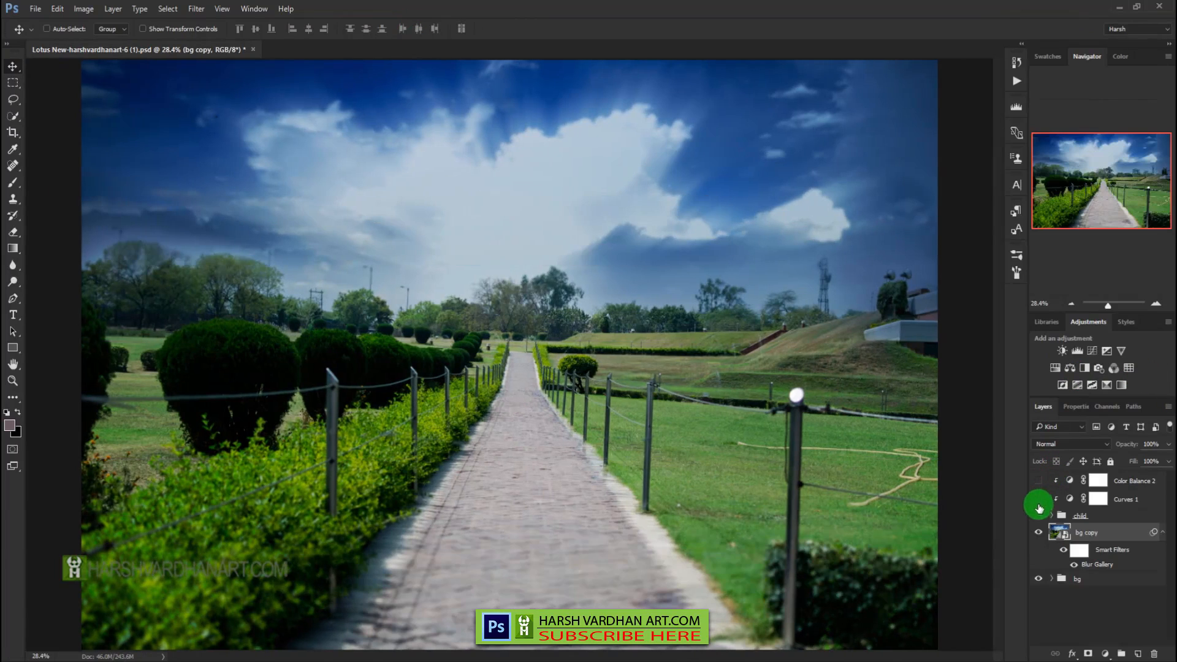
pyautogui.moveTo(1039, 516); pyautogui.dragTo(1040, 481)
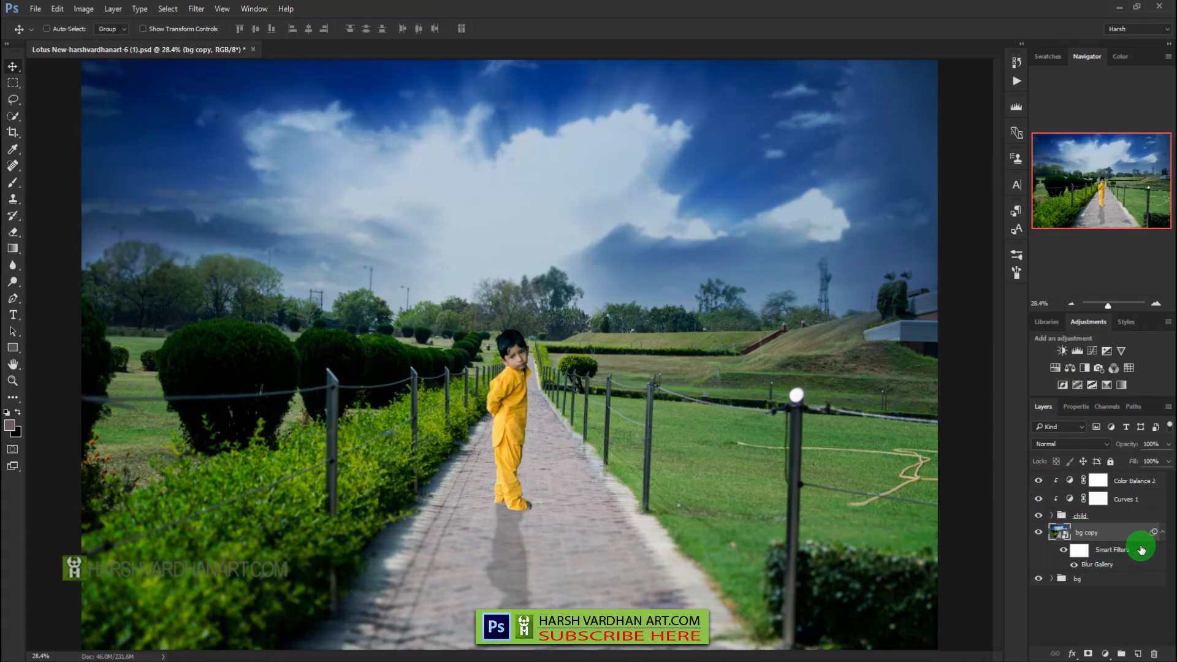
# Edit bg copy's Tilt-Shift blur: centre it on the child, pull in its upper transition line and set the blur to 17 px
pyautogui.doubleClick(1104, 567)
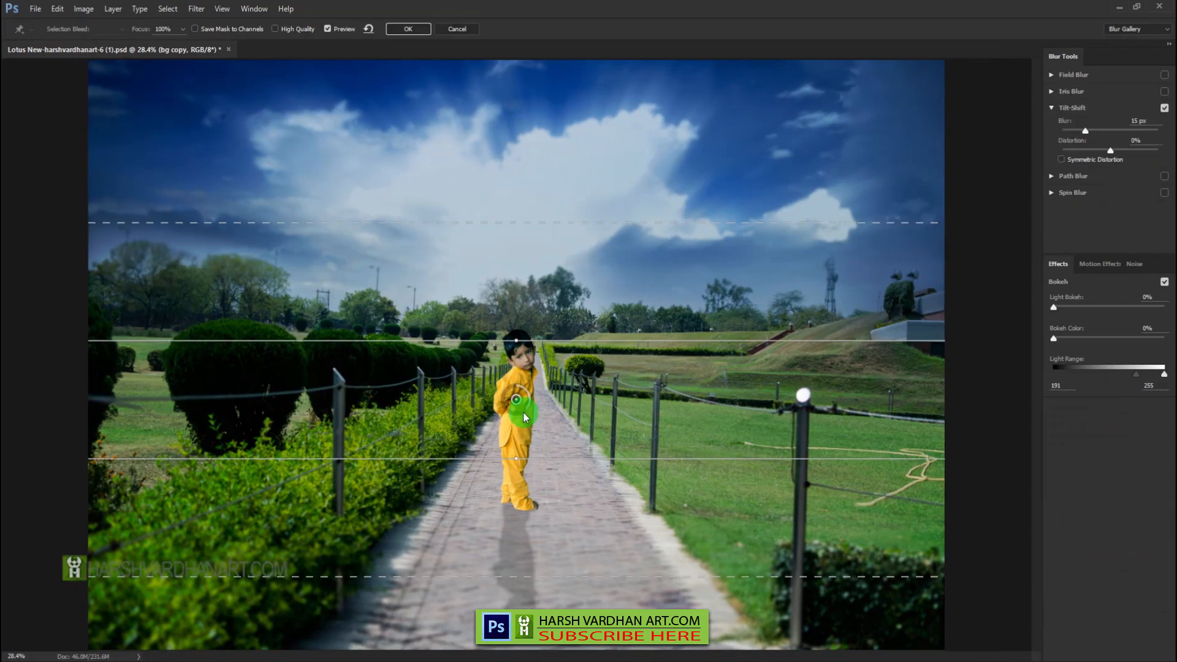
pyautogui.moveTo(517, 400)
pyautogui.mouseDown()
pyautogui.moveTo(520, 375)
pyautogui.moveTo(518, 387)
pyautogui.mouseUp()
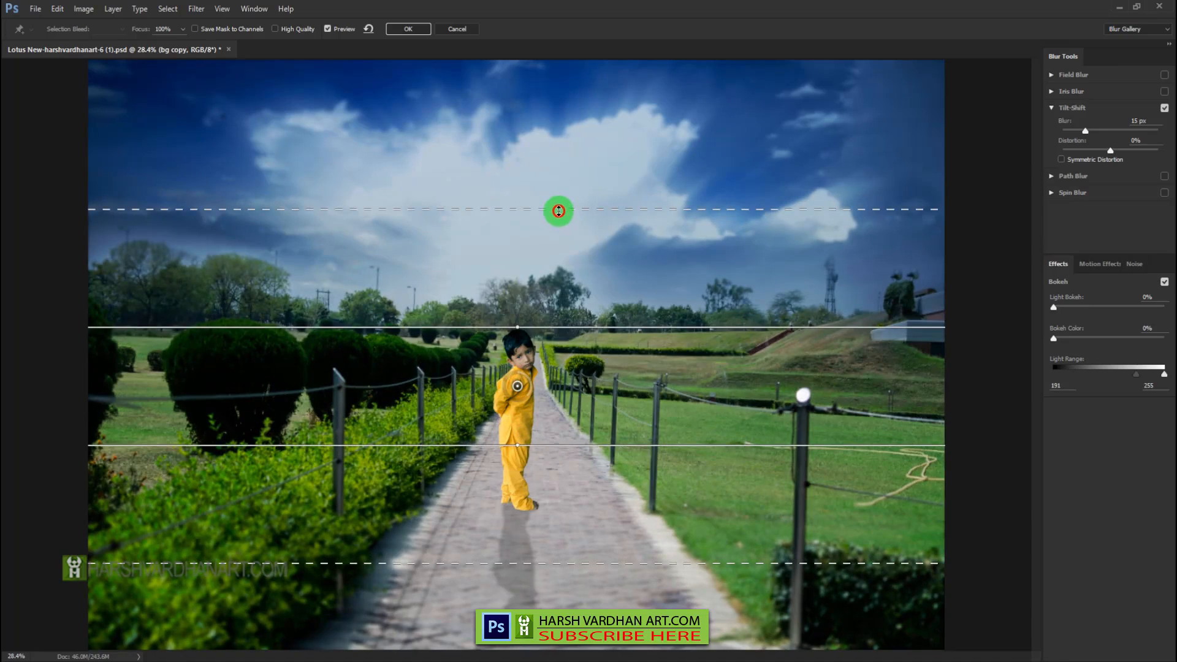
pyautogui.moveTo(558, 211); pyautogui.dragTo(559, 179)
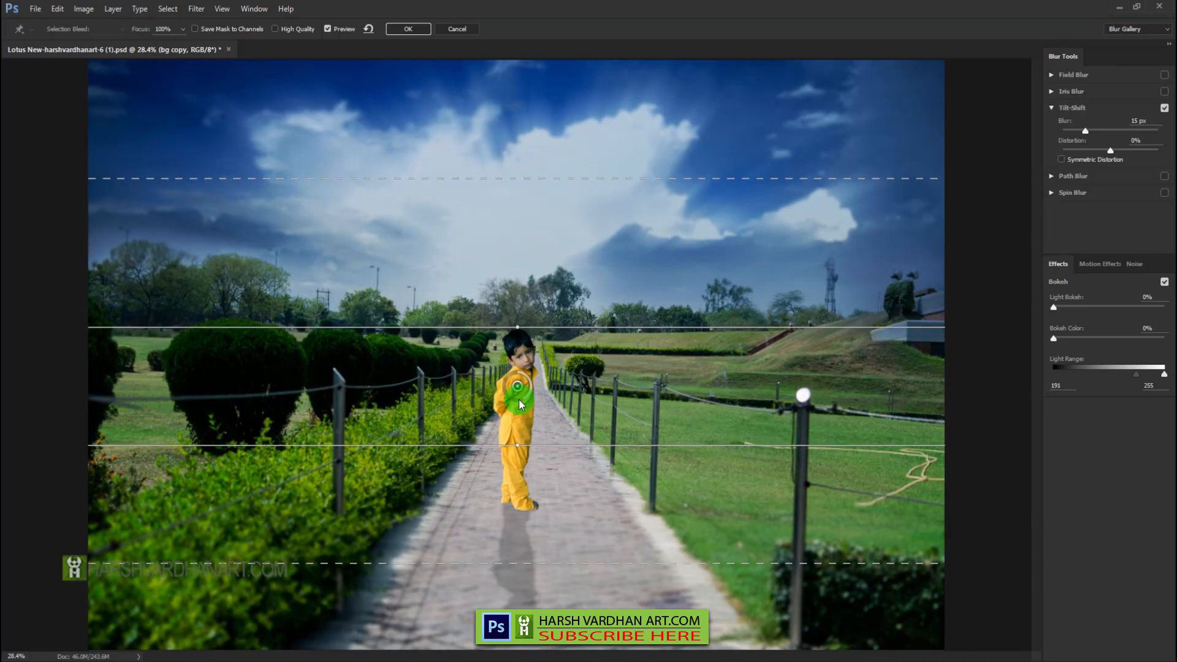
pyautogui.moveTo(581, 179); pyautogui.dragTo(582, 240)
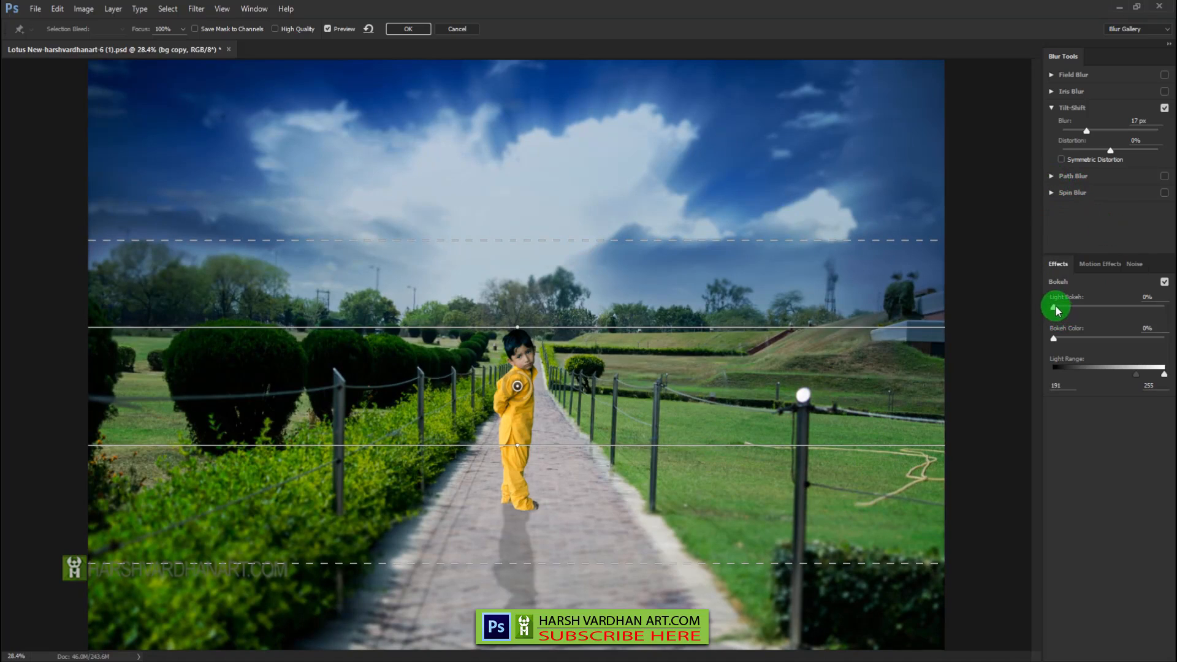
# Set the blur's Light Bokeh to 18% and the lower end of the Light Range to 199
pyautogui.moveTo(1055, 307); pyautogui.dragTo(1053, 339)
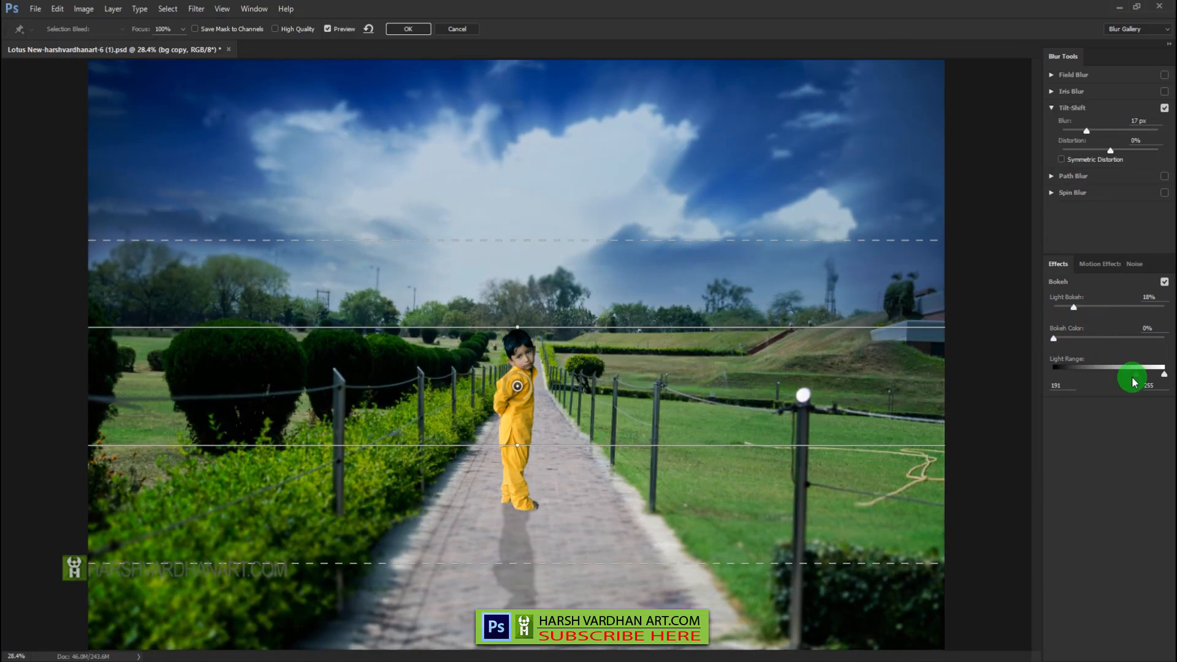
pyautogui.moveTo(1137, 379); pyautogui.dragTo(1140, 379)
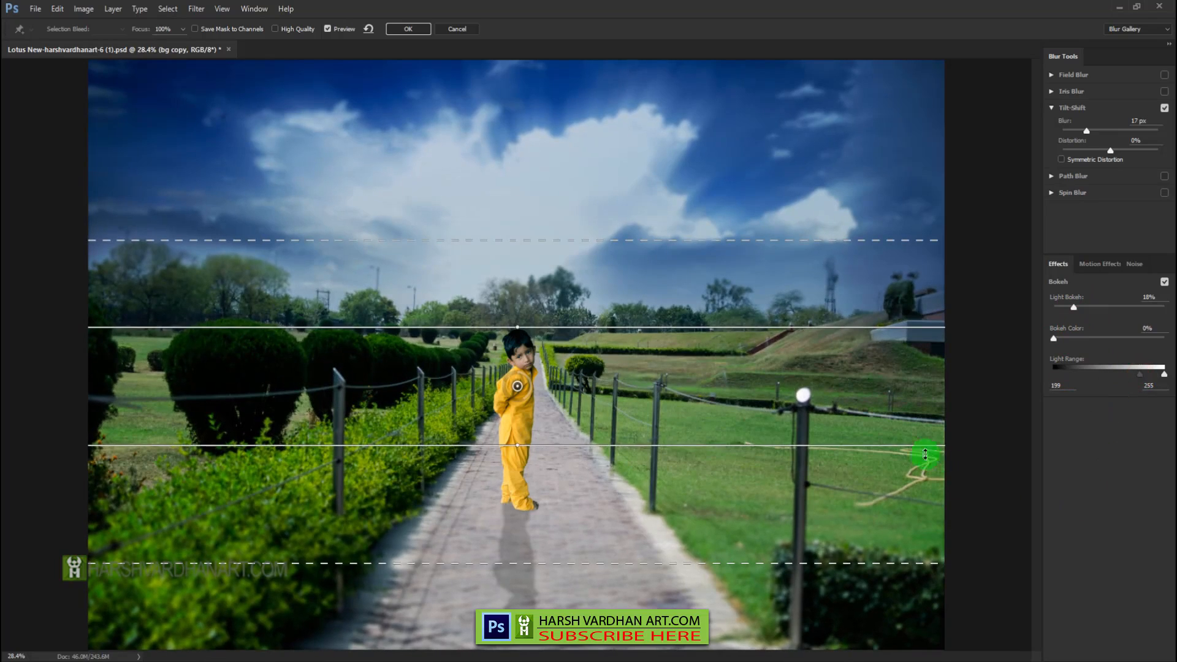
# Adjust the Tilt-Shift focus lines to span the child's head to lower legs, widen the upper transition, and apply the filter
pyautogui.moveTo(916, 447)
pyautogui.mouseDown()
pyautogui.moveTo(923, 430)
pyautogui.moveTo(922, 445)
pyautogui.mouseUp()
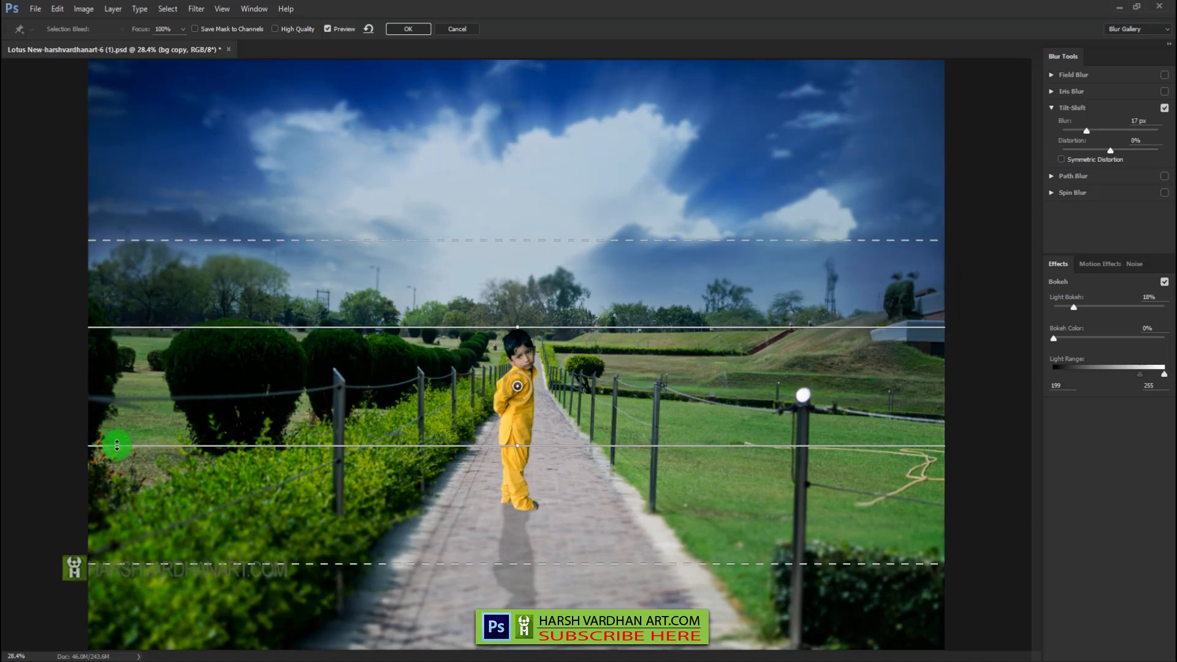
pyautogui.moveTo(117, 445)
pyautogui.mouseDown()
pyautogui.moveTo(116, 493)
pyautogui.moveTo(125, 458)
pyautogui.mouseUp()
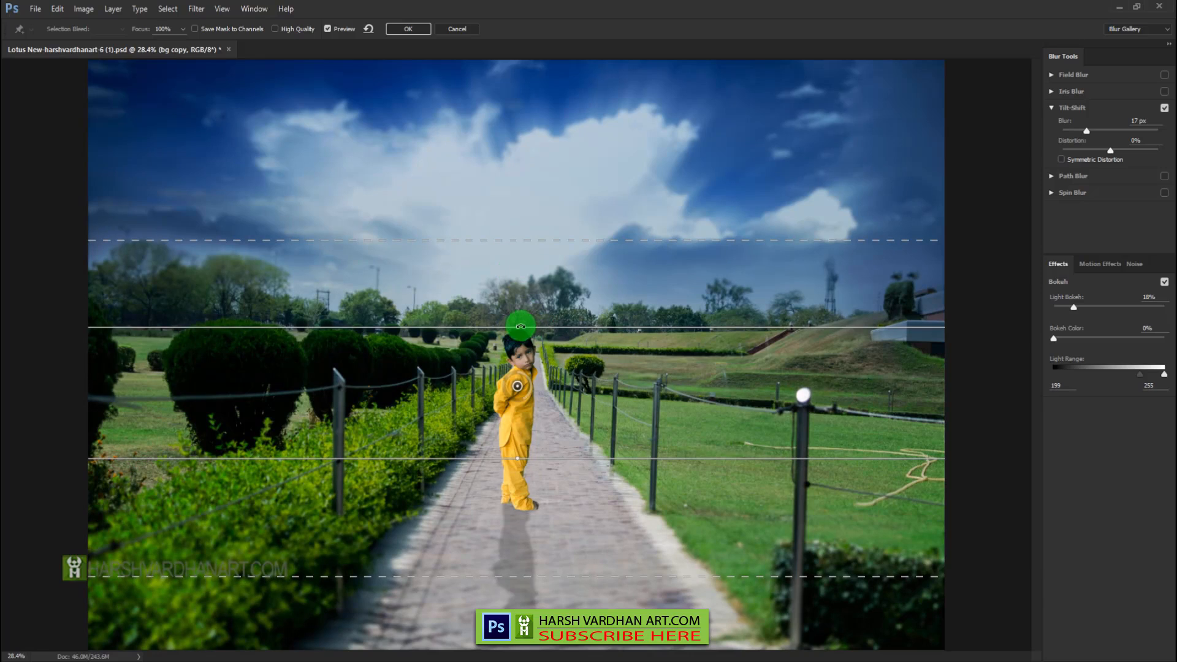
pyautogui.moveTo(533, 240); pyautogui.dragTo(538, 201)
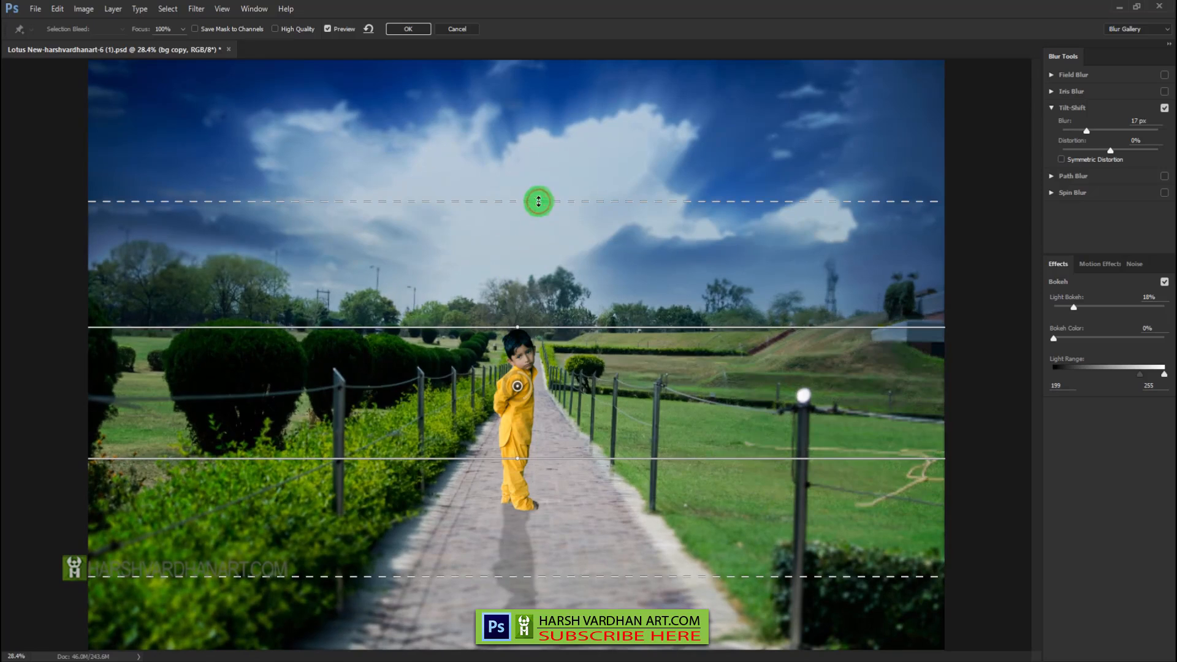
pyautogui.moveTo(537, 327); pyautogui.dragTo(540, 335)
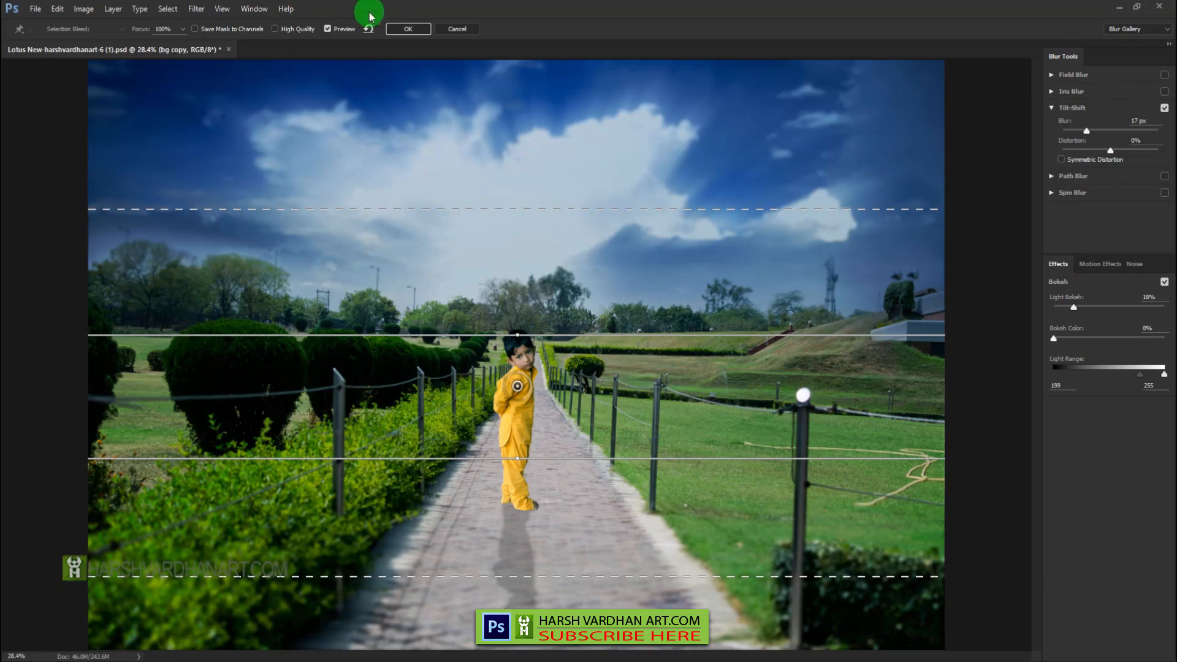
pyautogui.click(405, 31)
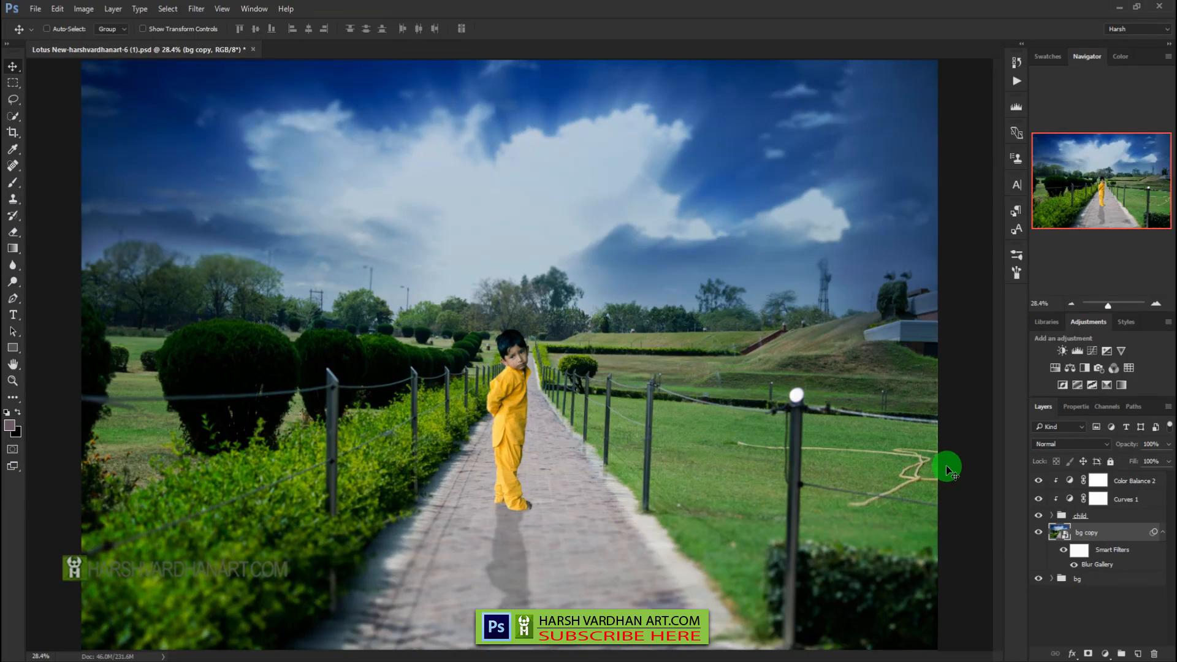
# Reopen the Blur Gallery filter on bg copy and switch the effect from Tilt-Shift to Iris Blur
pyautogui.doubleClick(1103, 563)
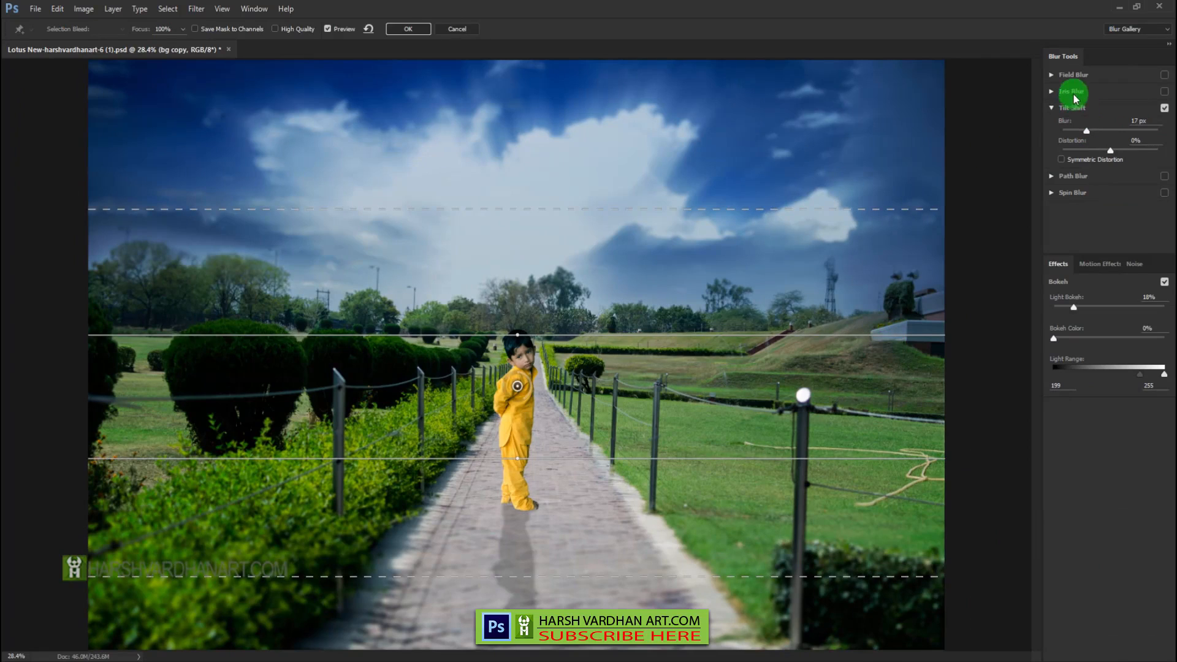
pyautogui.click(1165, 92)
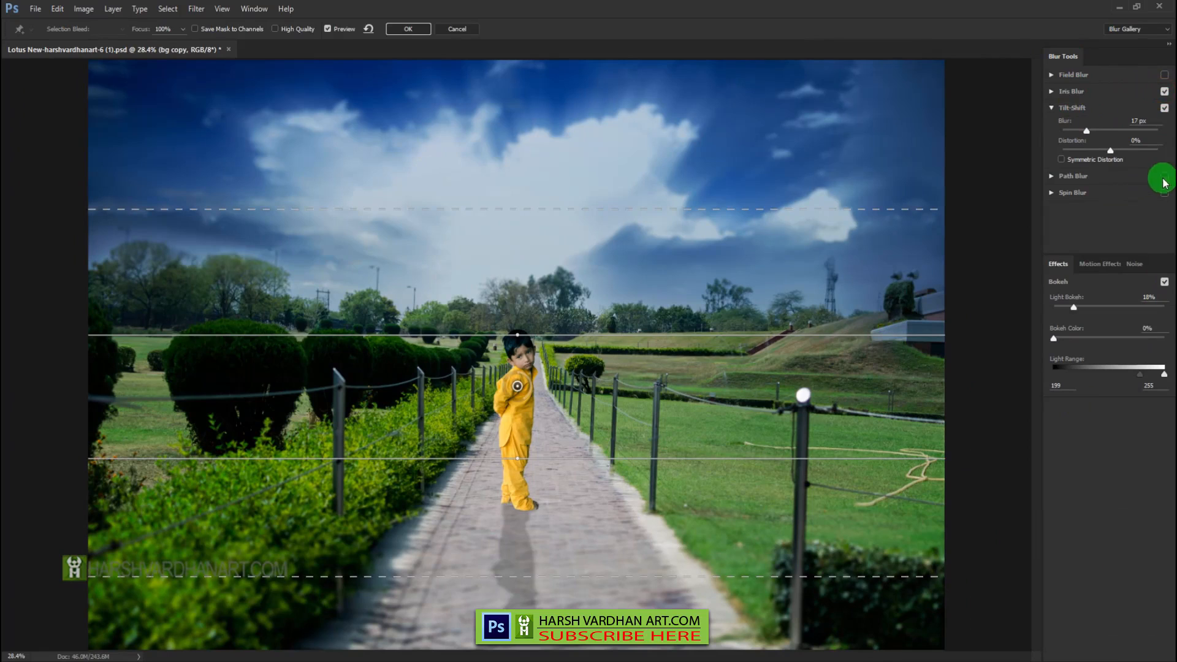
pyautogui.click(1165, 108)
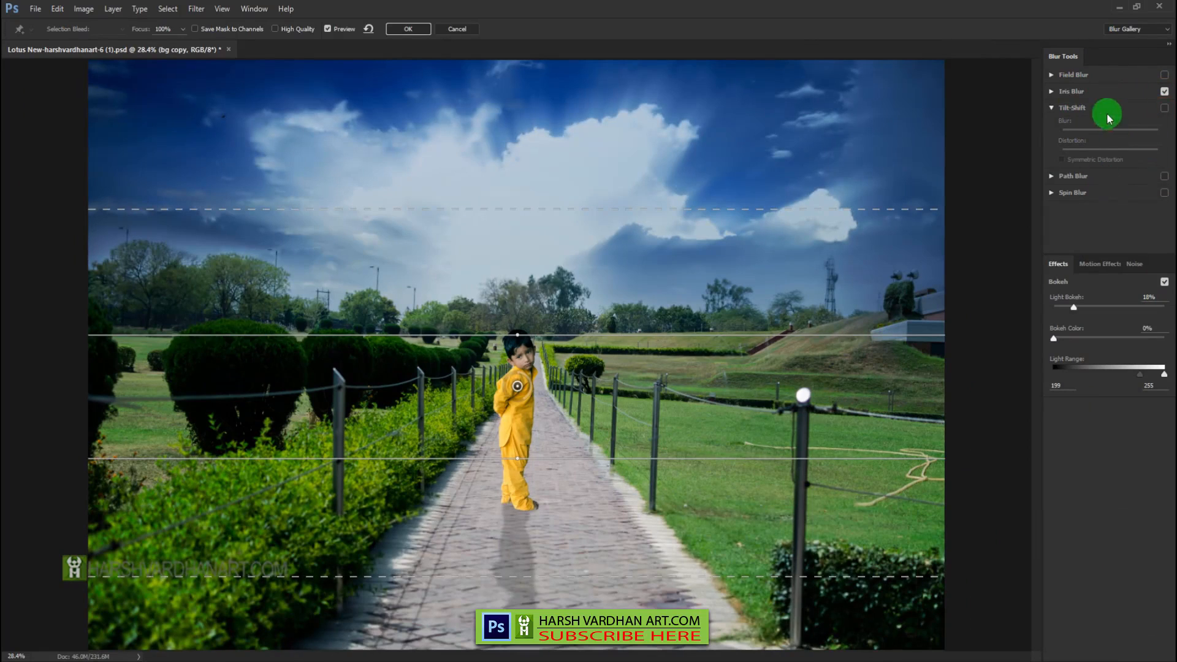
pyautogui.click(1077, 95)
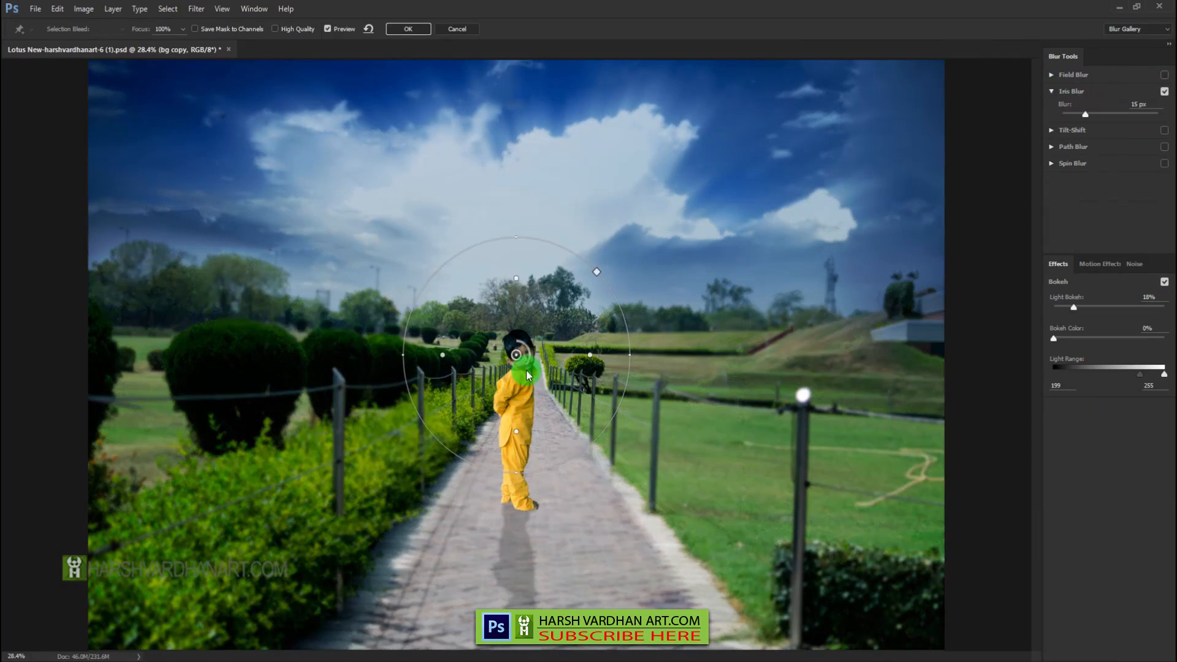
# Centre the iris on the child's torso, enlarge and widen its ellipse, and bring the inner sharp zone's edge to just above the head
pyautogui.moveTo(517, 359); pyautogui.dragTo(528, 420)
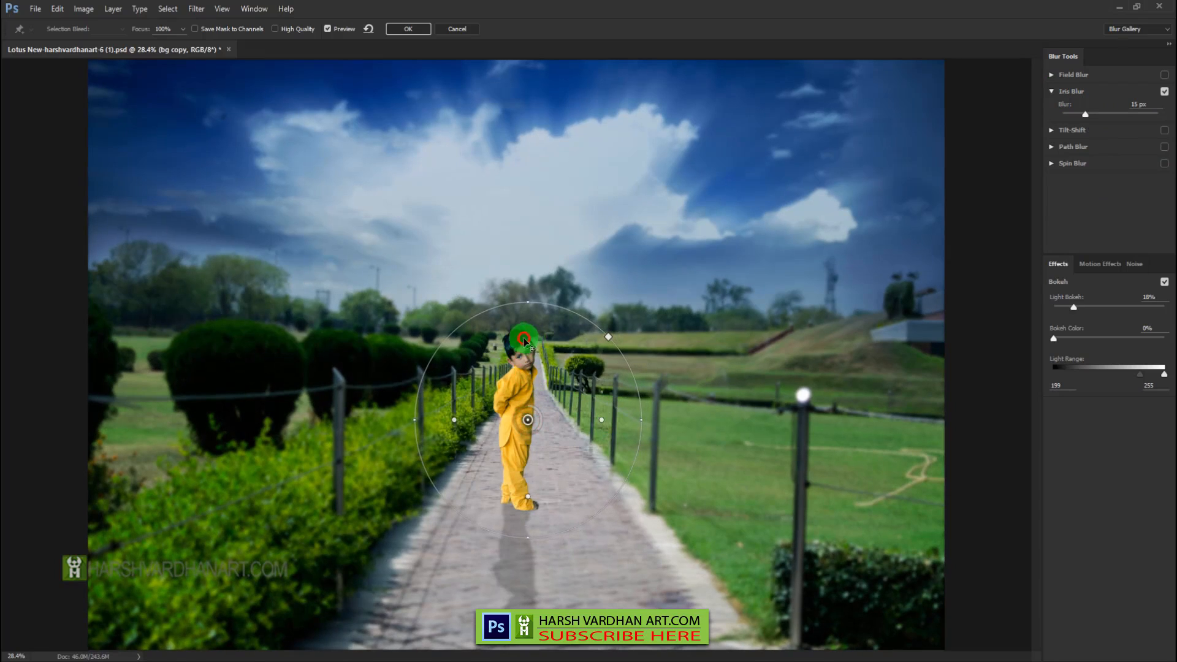
pyautogui.moveTo(525, 342); pyautogui.dragTo(517, 255)
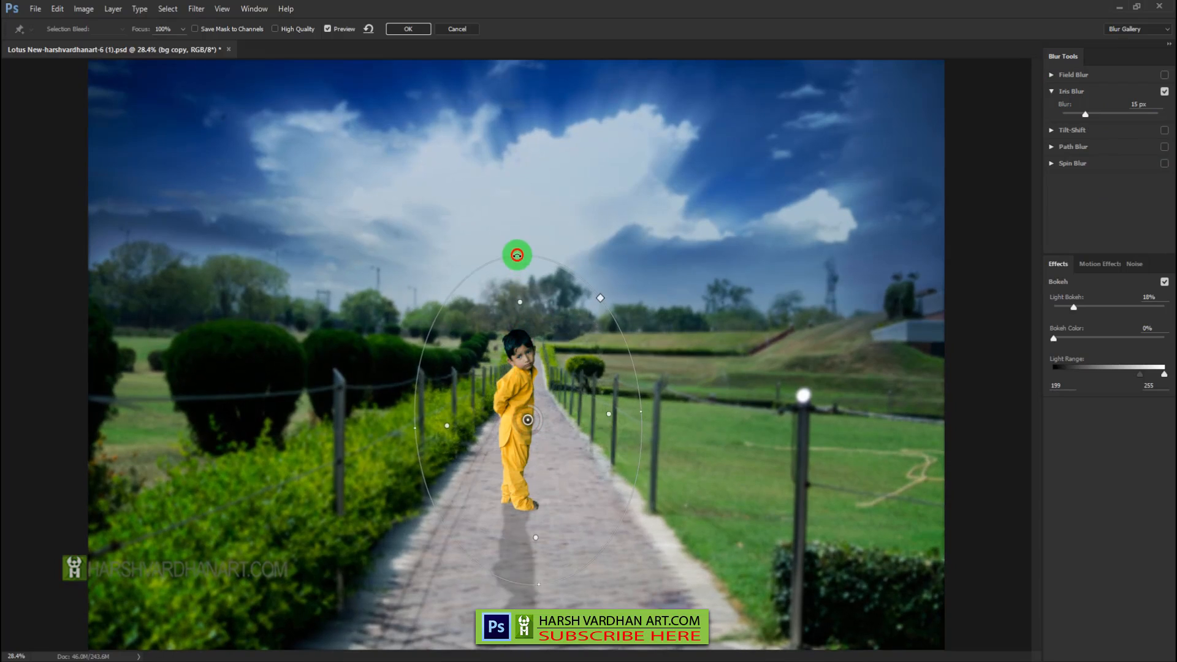
pyautogui.moveTo(538, 357); pyautogui.dragTo(531, 358)
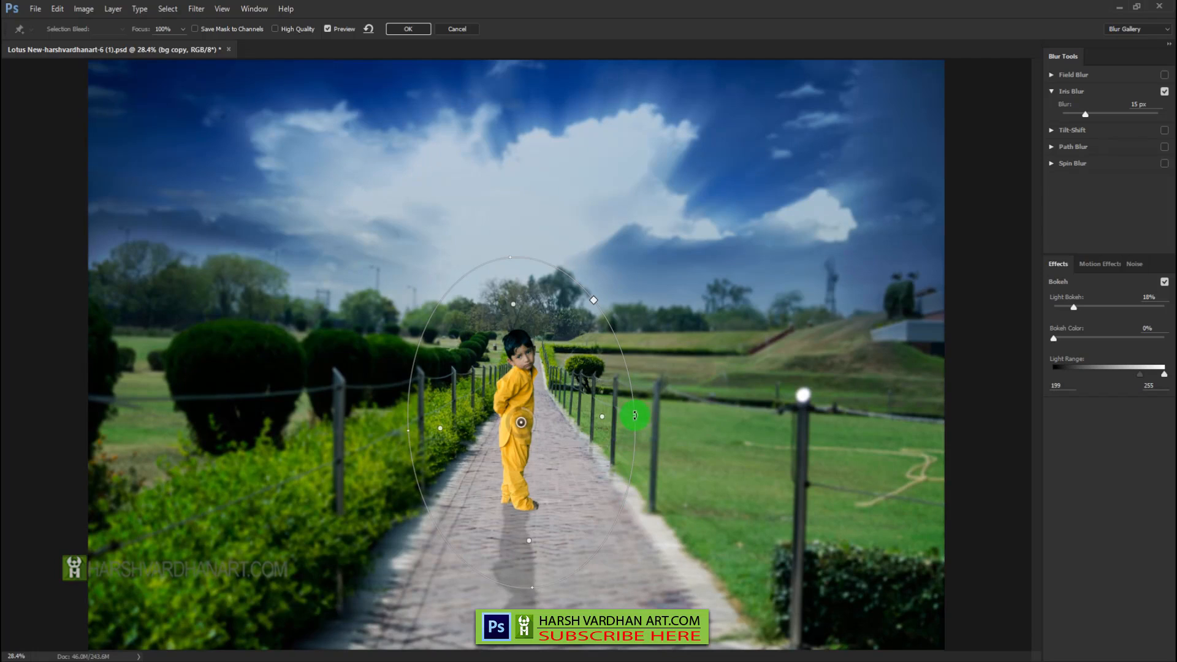
pyautogui.moveTo(597, 306); pyautogui.dragTo(726, 284)
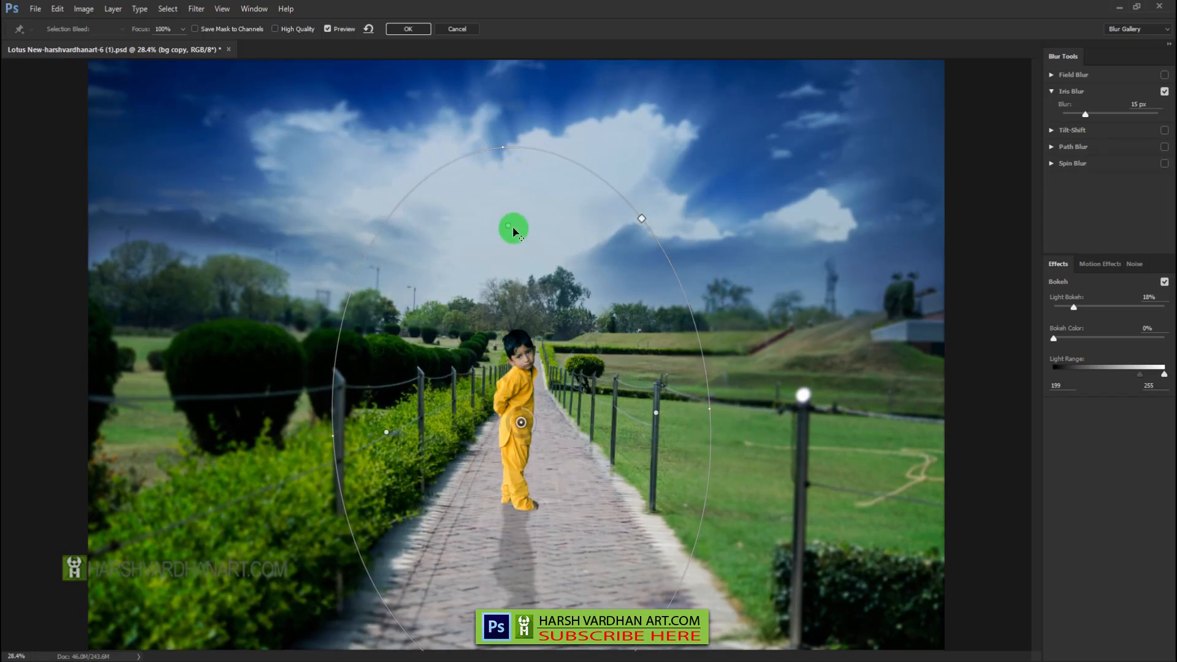
pyautogui.moveTo(508, 227); pyautogui.dragTo(507, 318)
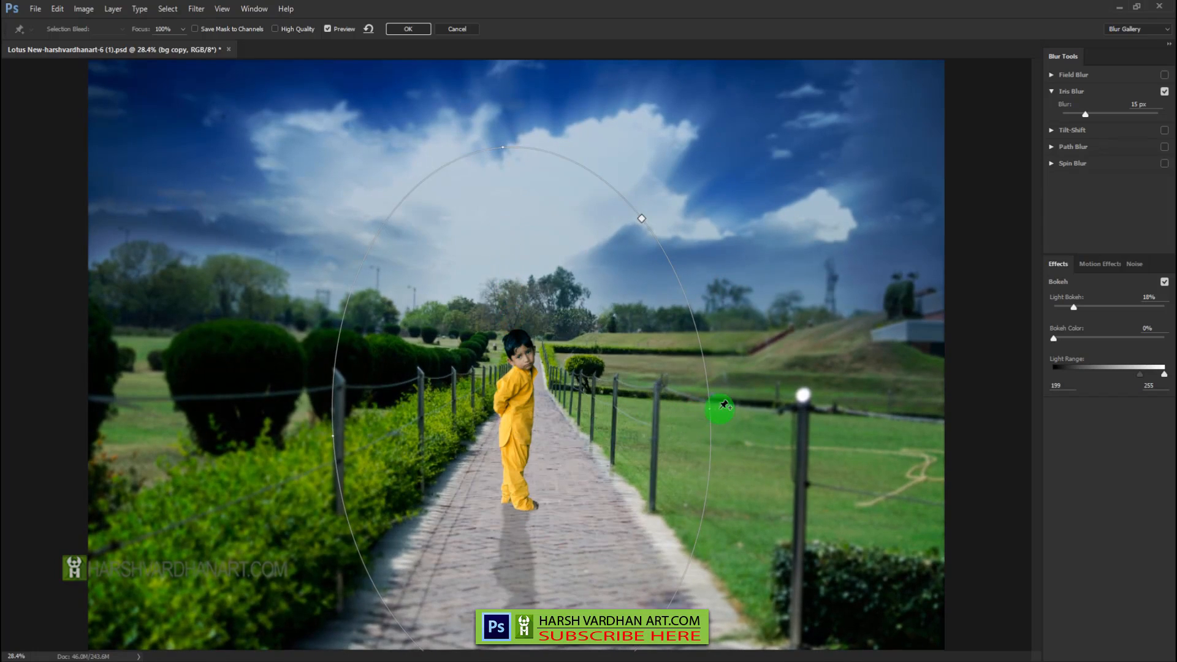
pyautogui.moveTo(710, 411); pyautogui.dragTo(792, 405)
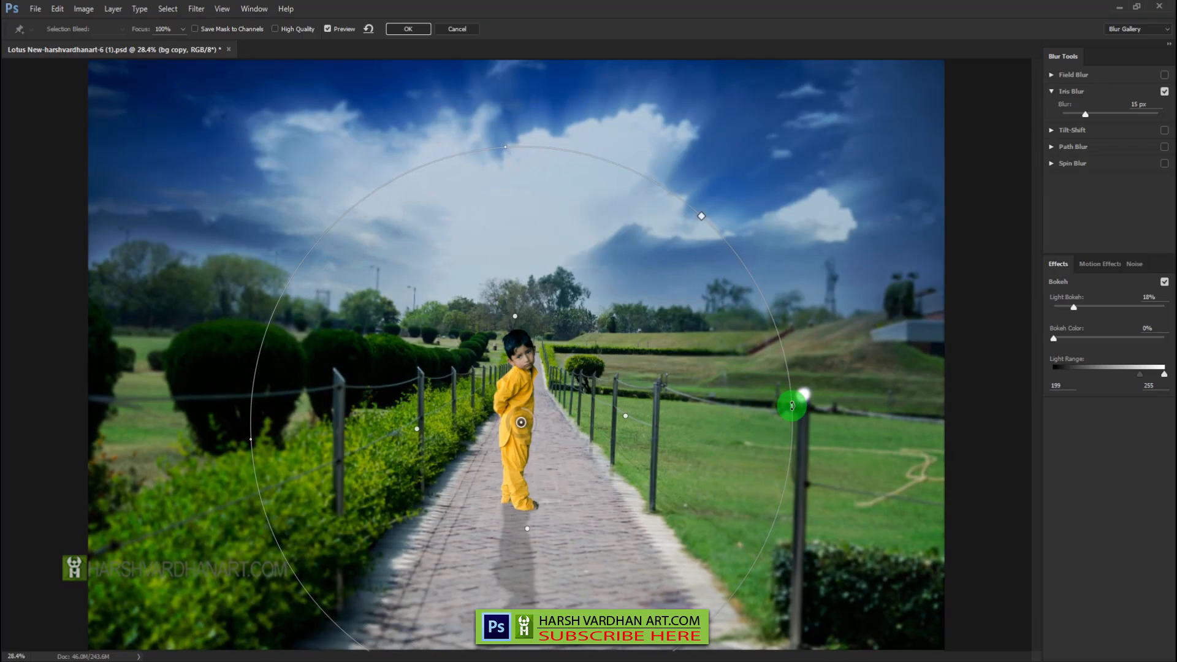
# Set the Iris Blur to 10 px and tighten its inner sharp zone around the child
pyautogui.moveTo(1085, 115); pyautogui.dragTo(1082, 116)
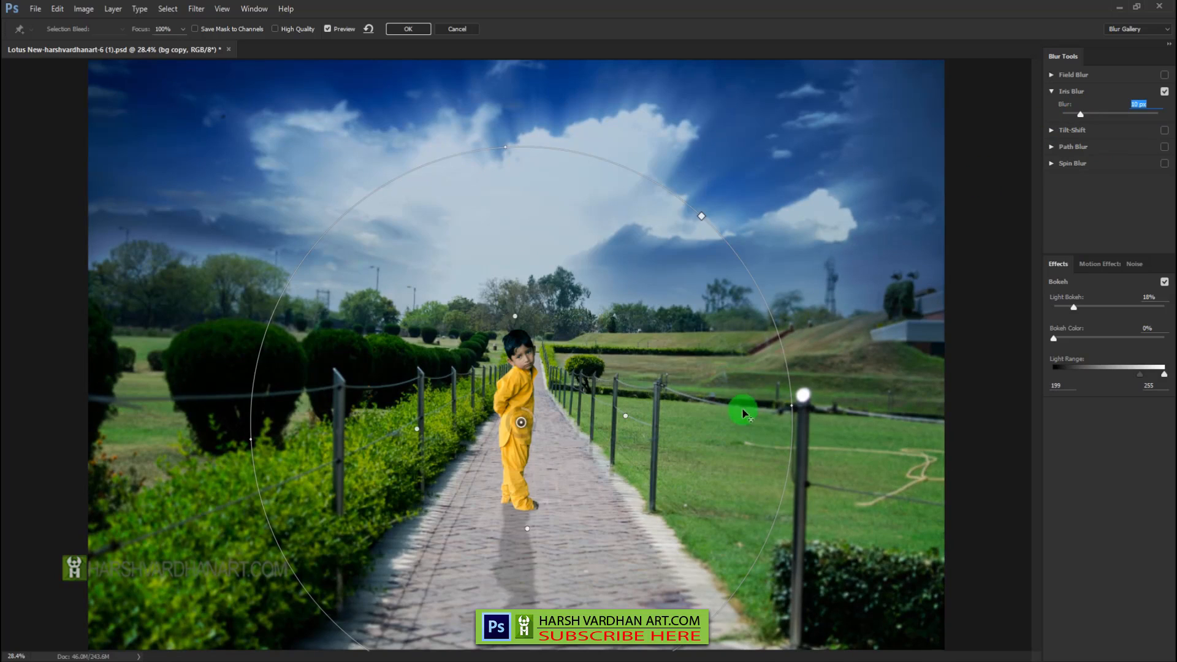
pyautogui.click(516, 317)
pyautogui.moveTo(626, 419); pyautogui.dragTo(617, 417)
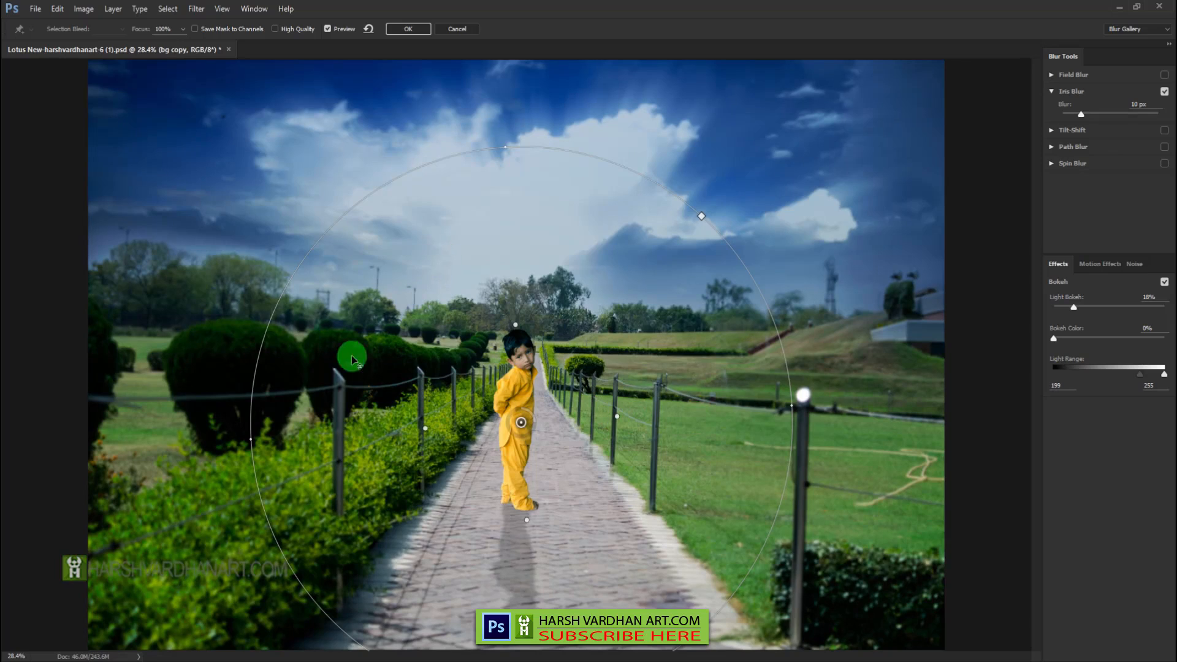
# Narrow and shorten the iris ellipse, fit the inner sharp zone to the child's head, and apply the blur
pyautogui.moveTo(253, 441); pyautogui.dragTo(327, 421)
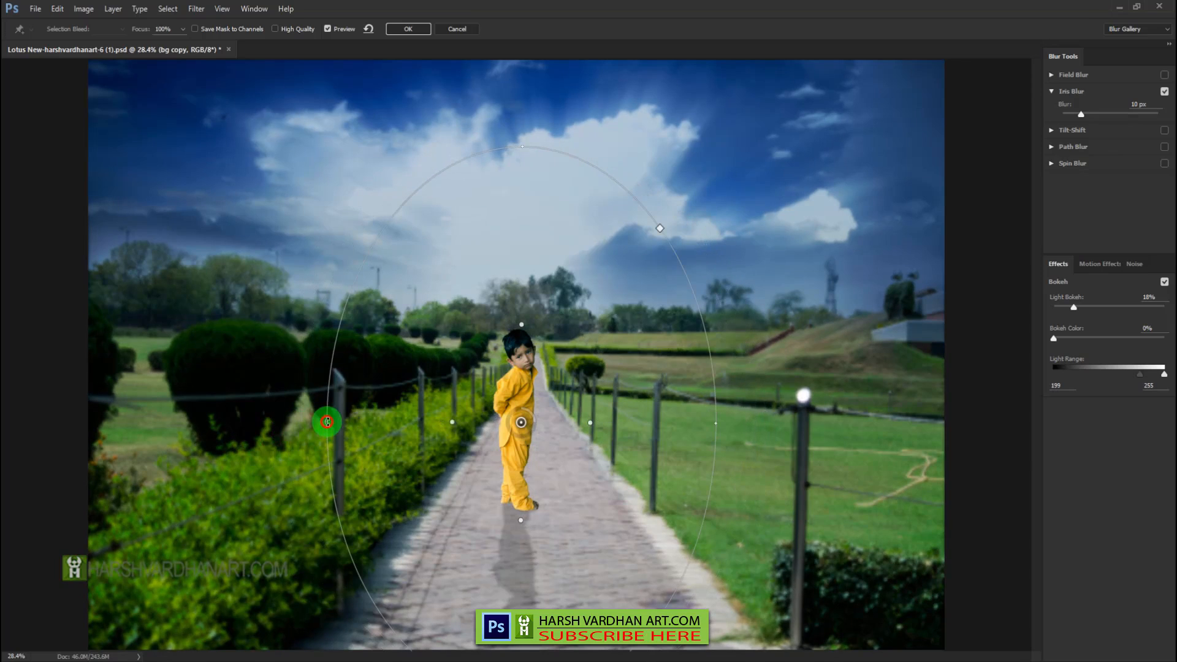
pyautogui.moveTo(518, 148); pyautogui.dragTo(524, 204)
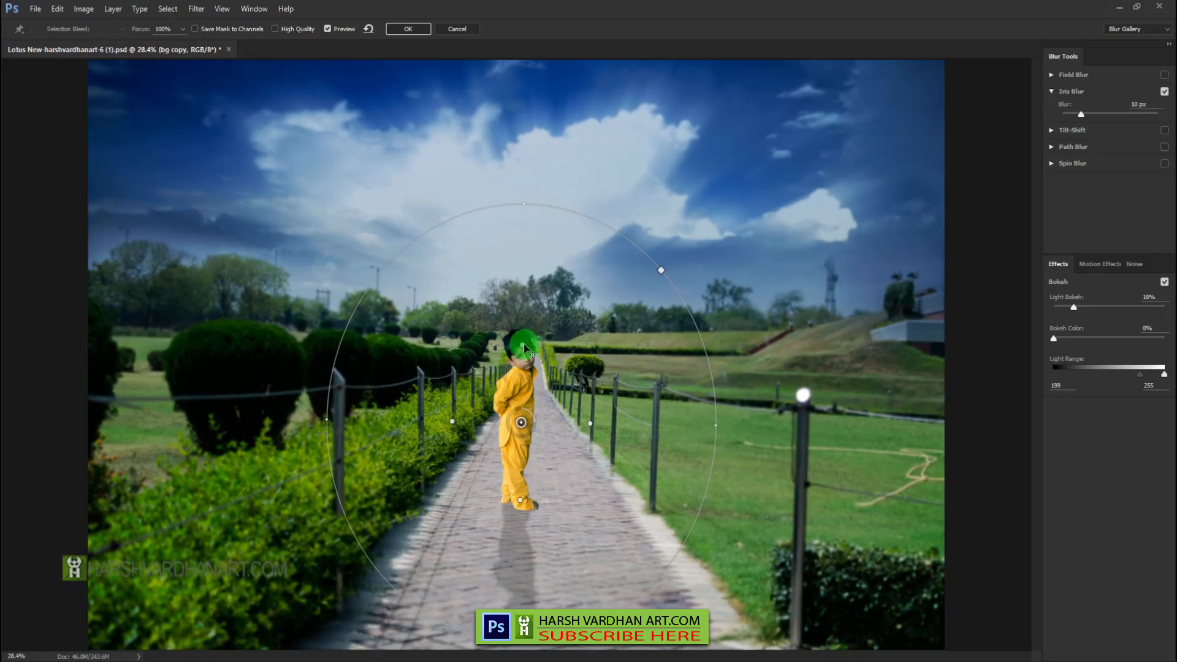
pyautogui.moveTo(521, 345); pyautogui.dragTo(521, 337)
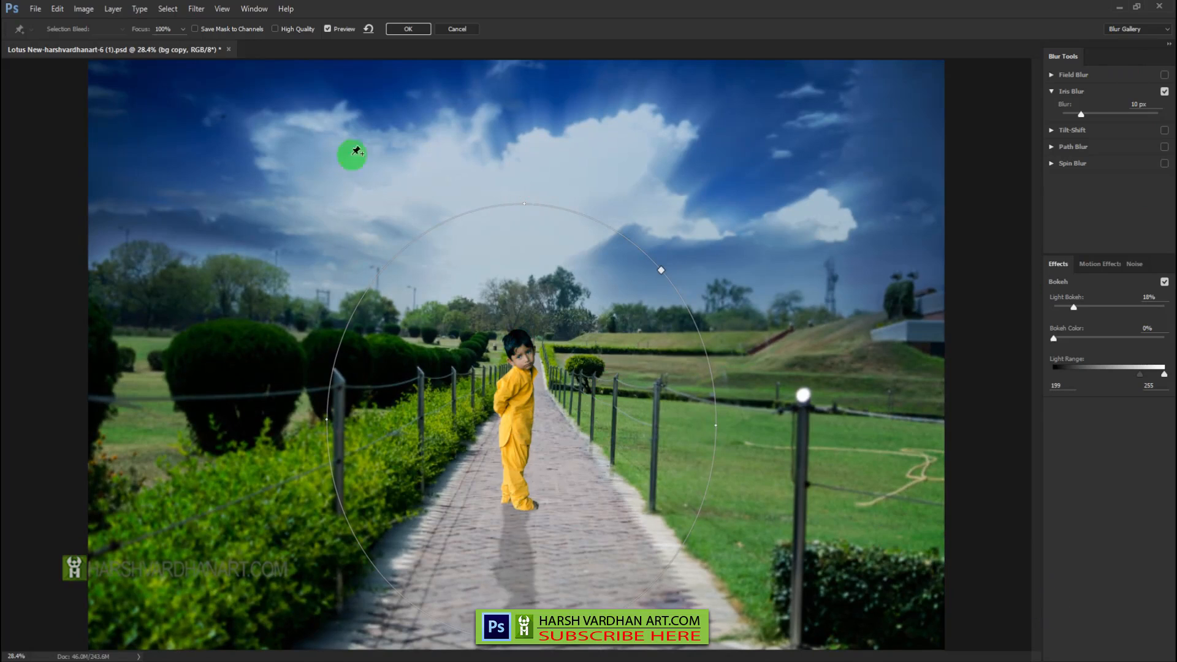
pyautogui.click(408, 30)
pyautogui.click(638, 305)
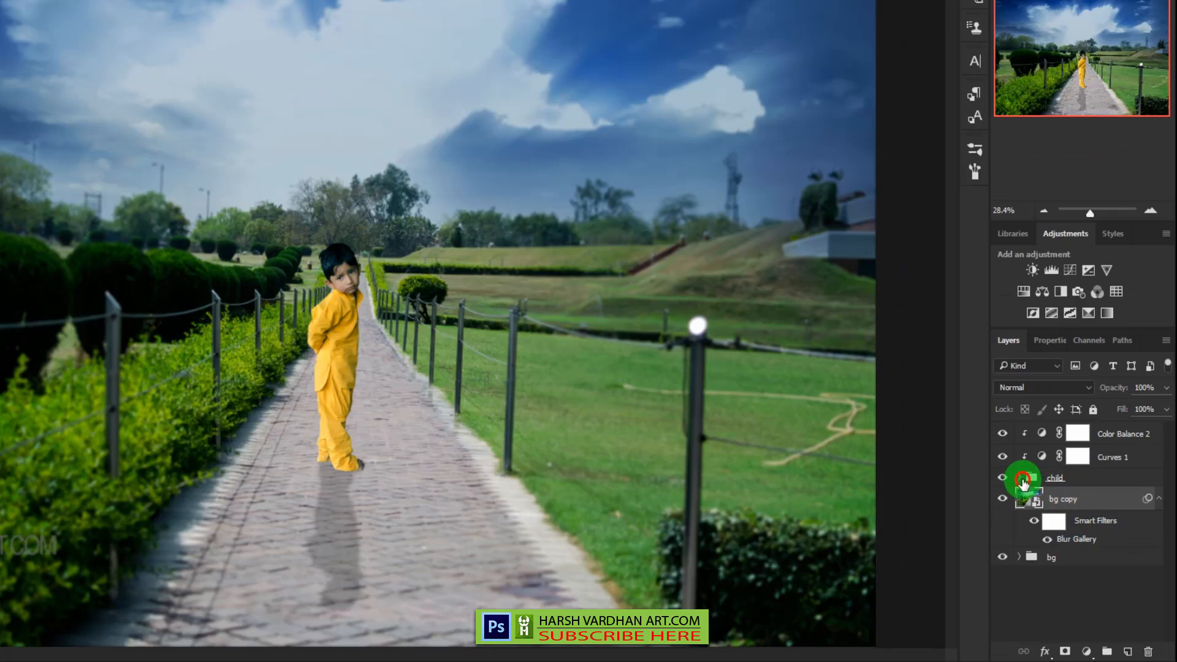
# Create a new empty layer directly above the shadow layer inside the child group
pyautogui.click(1052, 515)
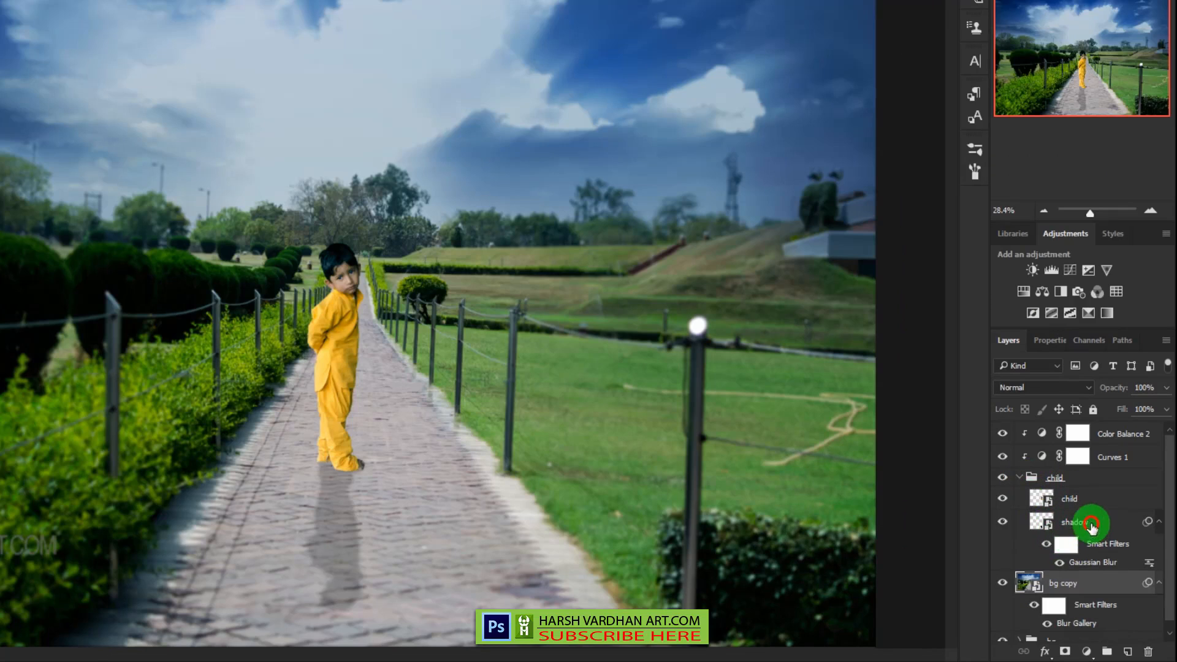
pyautogui.click(1091, 522)
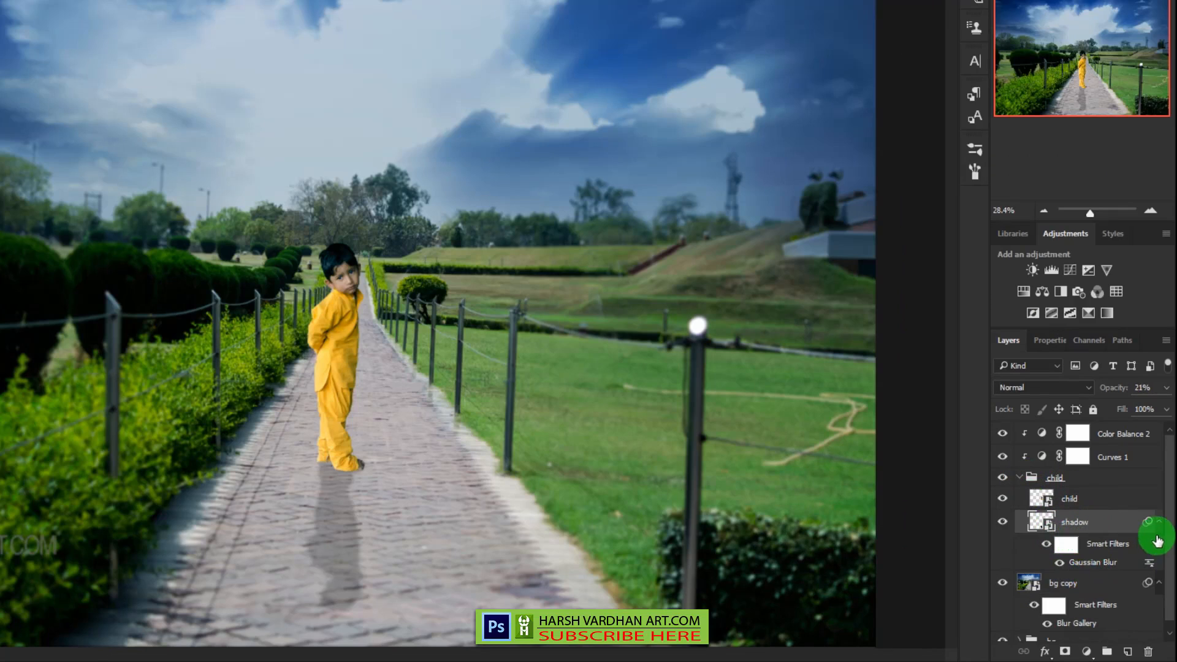
pyautogui.click(1156, 523)
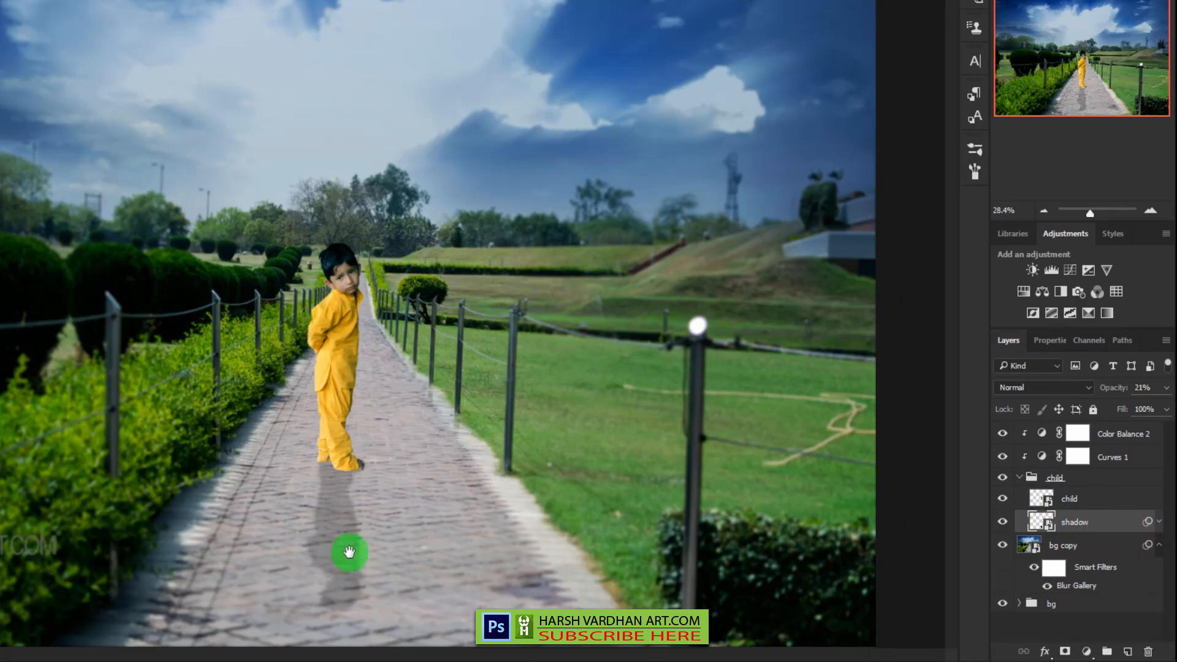
pyautogui.click(329, 461)
pyautogui.moveTo(407, 506); pyautogui.dragTo(397, 504)
pyautogui.press('v')
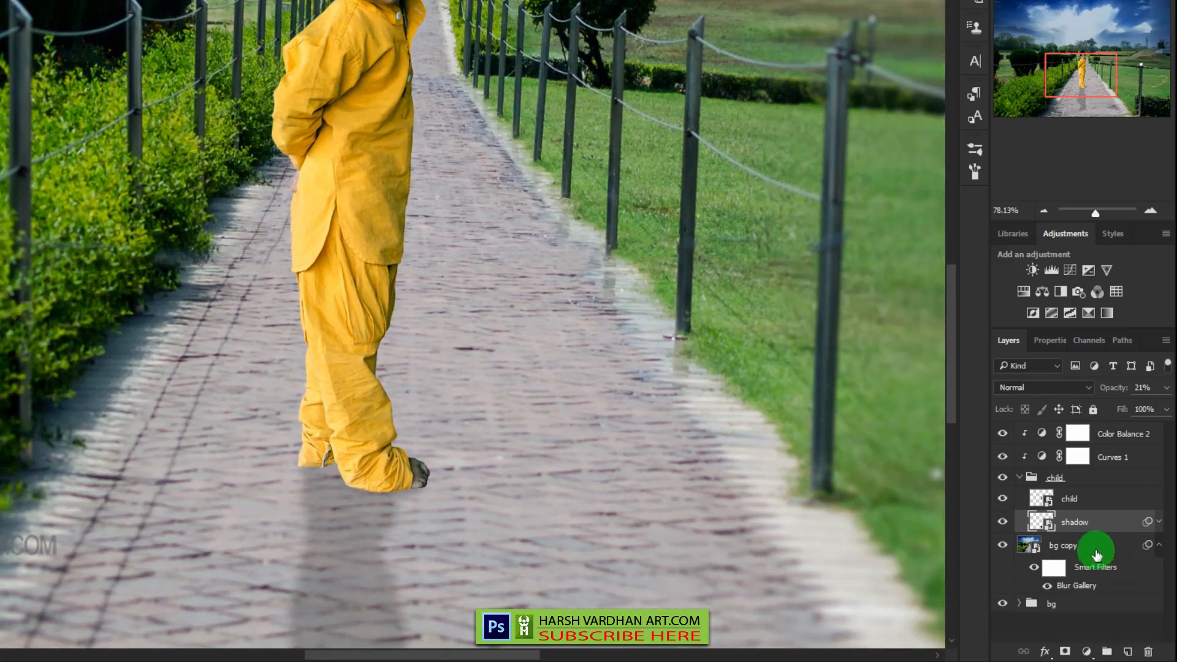
pyautogui.click(1126, 651)
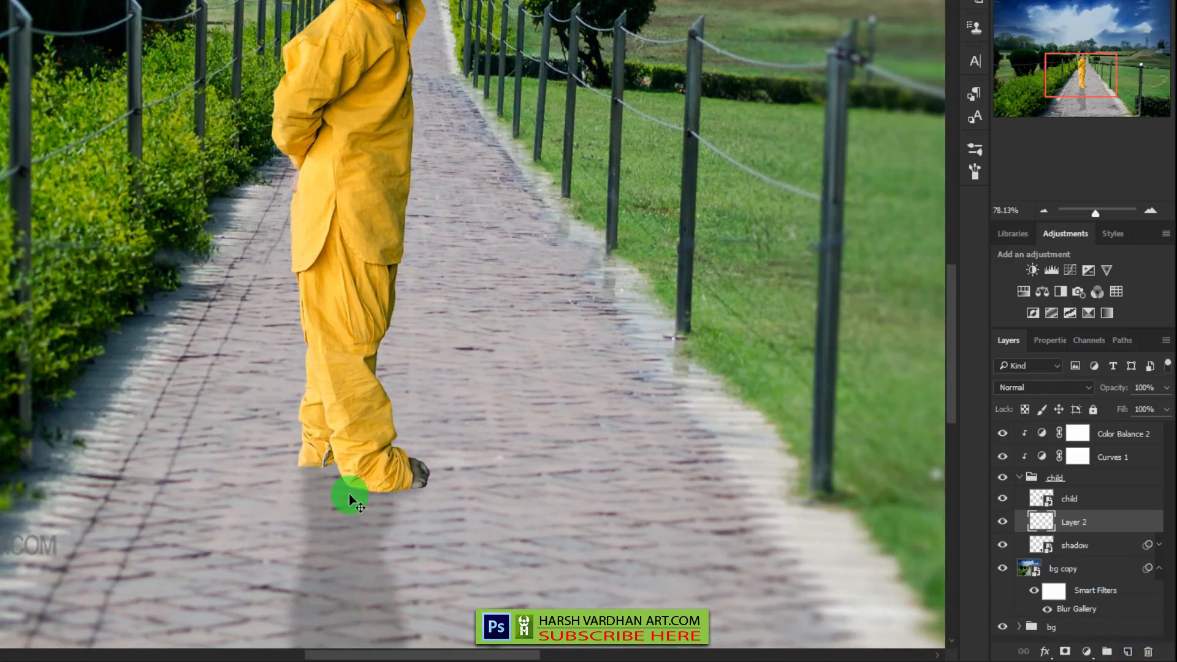
# Set up a soft black brush with 100% opacity and 10% flow, shrinking its tip to about the size of the child's foot
pyautogui.press('b')
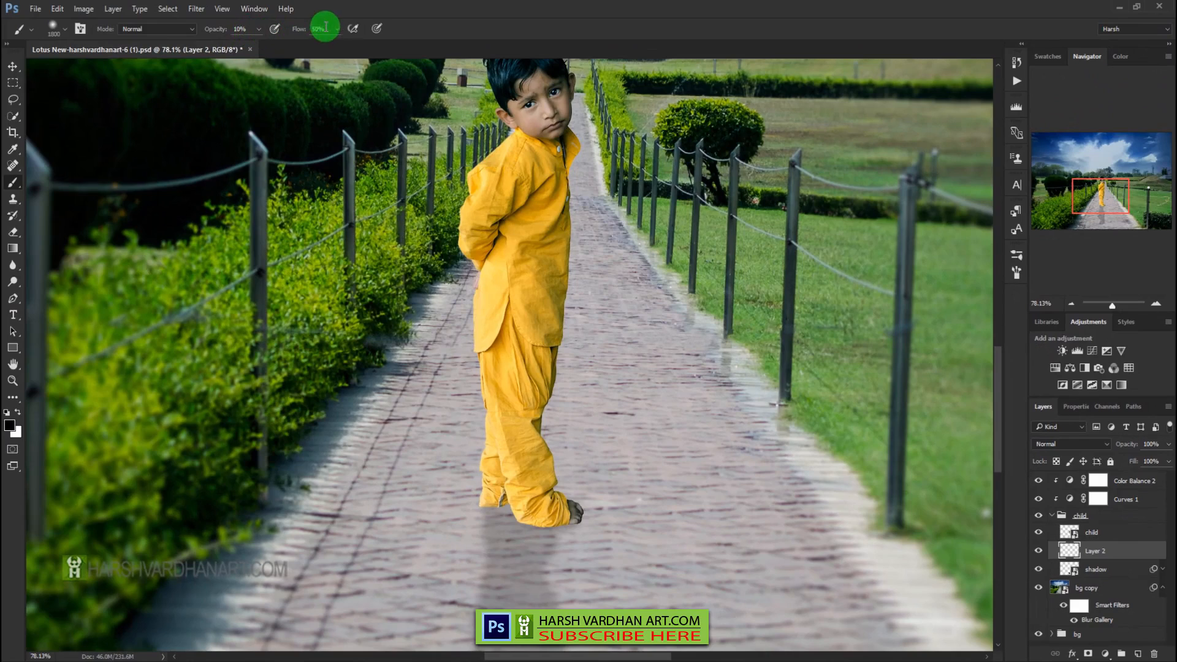
pyautogui.moveTo(334, 41); pyautogui.dragTo(314, 43)
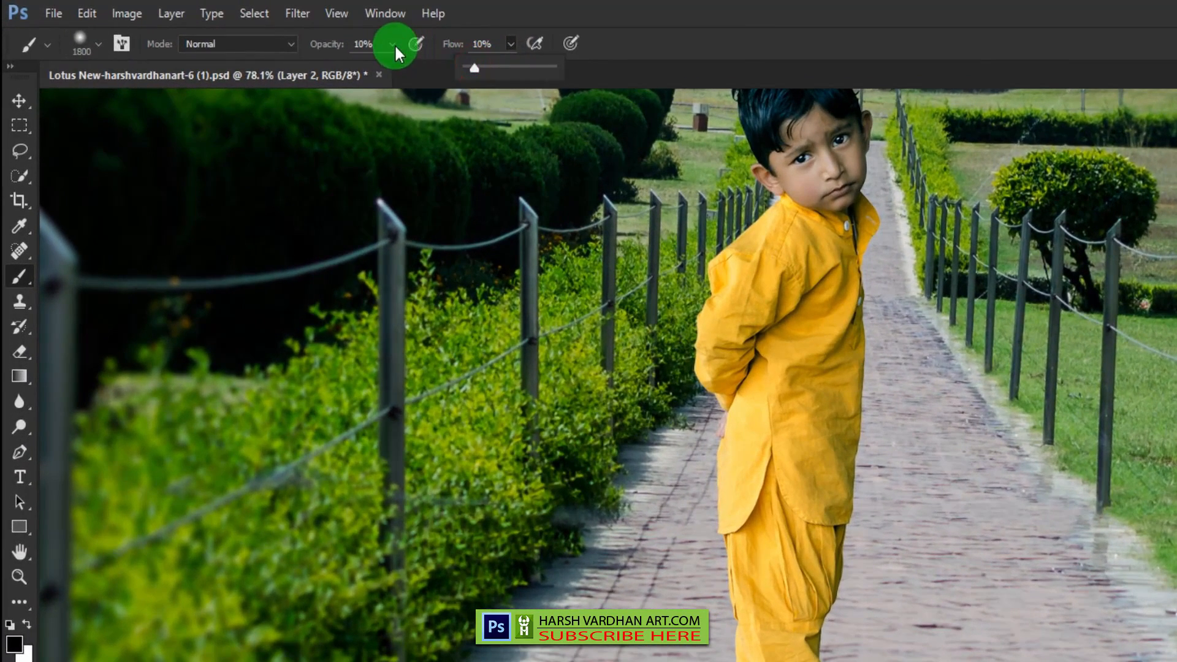
pyautogui.click(393, 45)
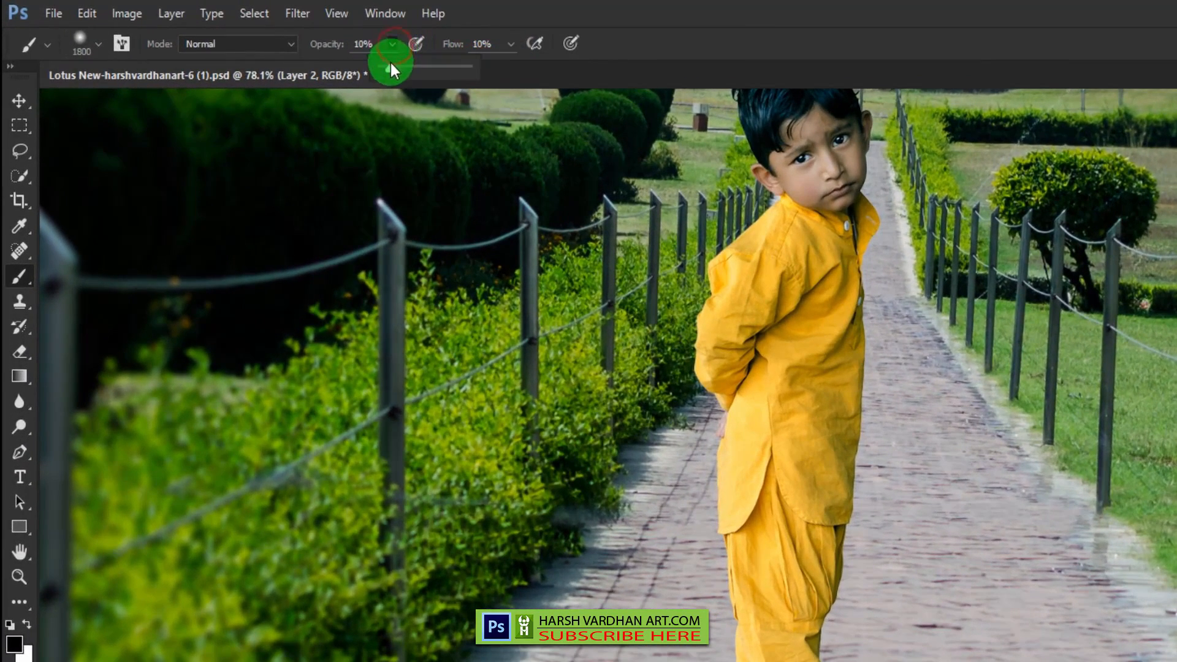
pyautogui.moveTo(391, 66); pyautogui.dragTo(509, 70)
pyautogui.click(791, 13)
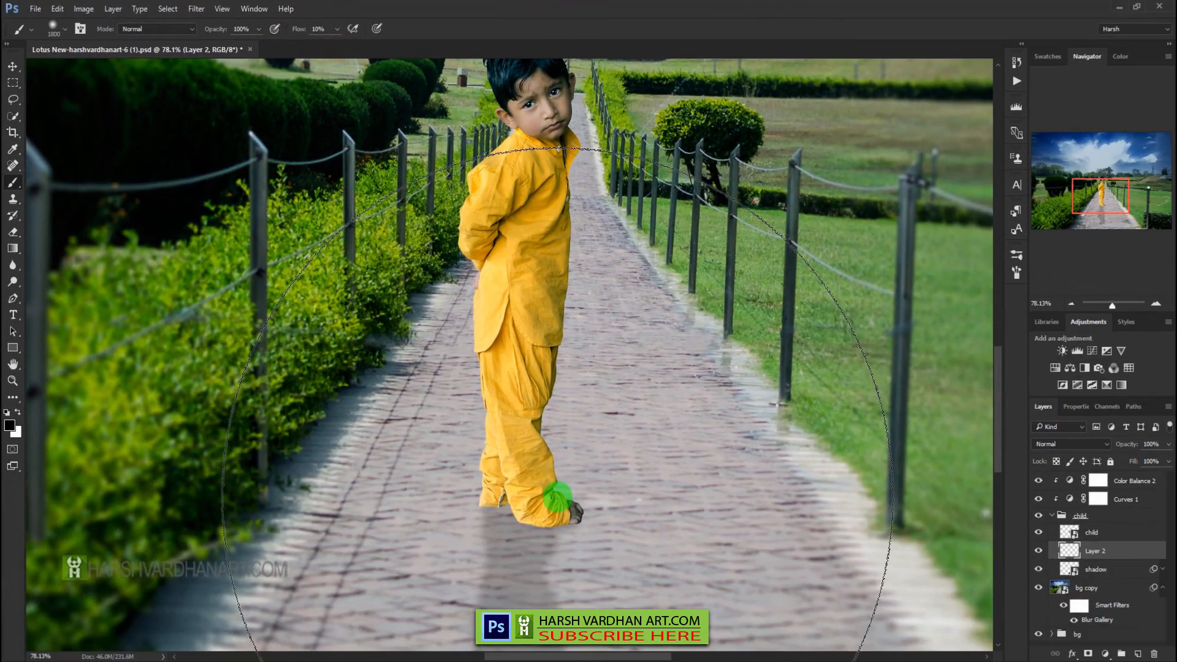
pyautogui.press('[')
pyautogui.press('[')
pyautogui.press('[')
pyautogui.press('[')
pyautogui.press('[')
pyautogui.press('[')
pyautogui.press('[')
pyautogui.press('[')
pyautogui.press('[')
pyautogui.press('[')
pyautogui.press('[')
pyautogui.press('[')
pyautogui.press('[')
pyautogui.press('[')
pyautogui.press('[')
pyautogui.press('[')
pyautogui.press('[')
pyautogui.press('[')
pyautogui.press('[')
pyautogui.press('[')
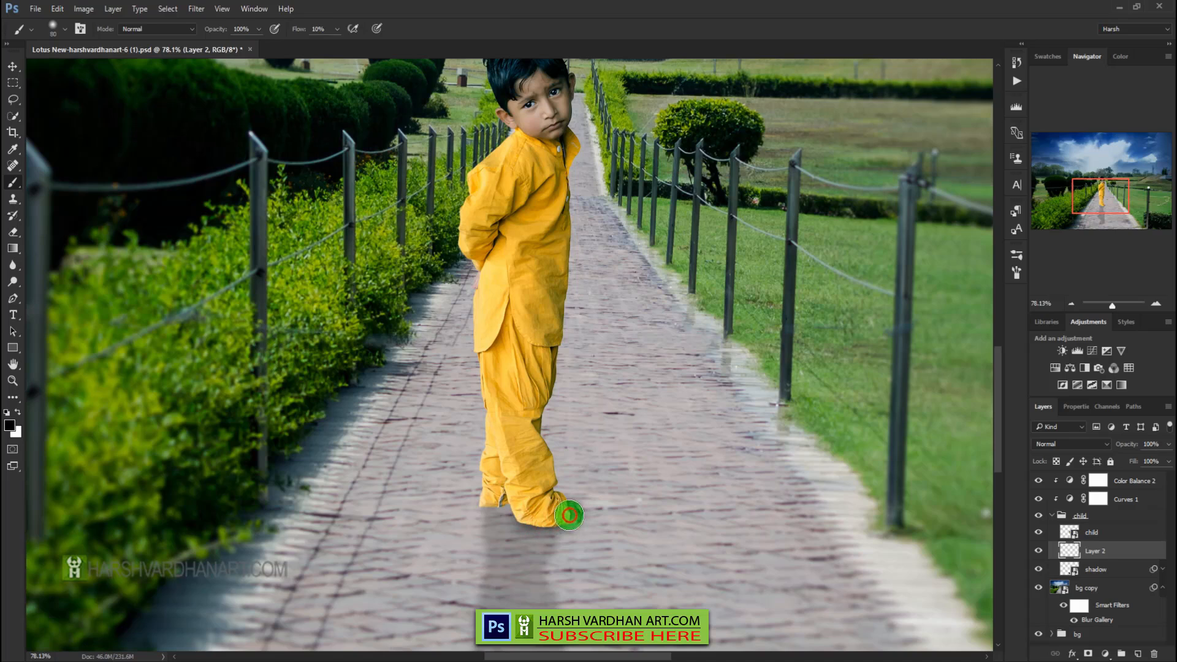
# Paint a dark contact shadow directly beneath the child's feet on the new layer, and undo the last stroke over the long shadow
pyautogui.moveTo(568, 515); pyautogui.dragTo(491, 502)
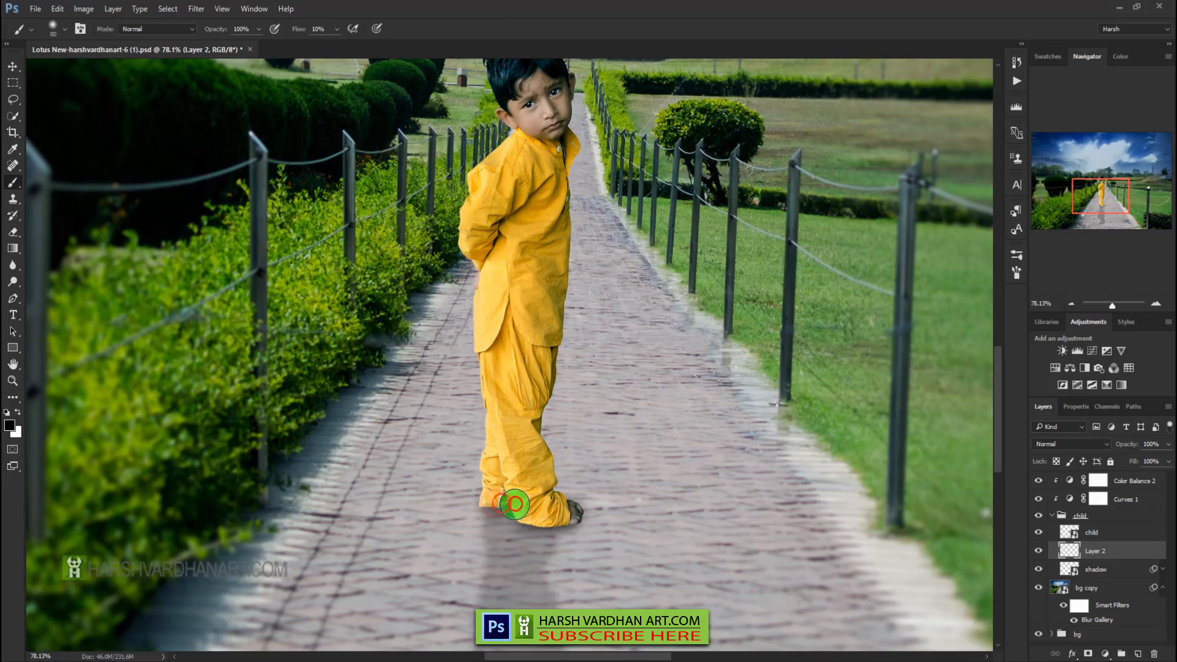
pyautogui.moveTo(565, 526); pyautogui.dragTo(526, 512)
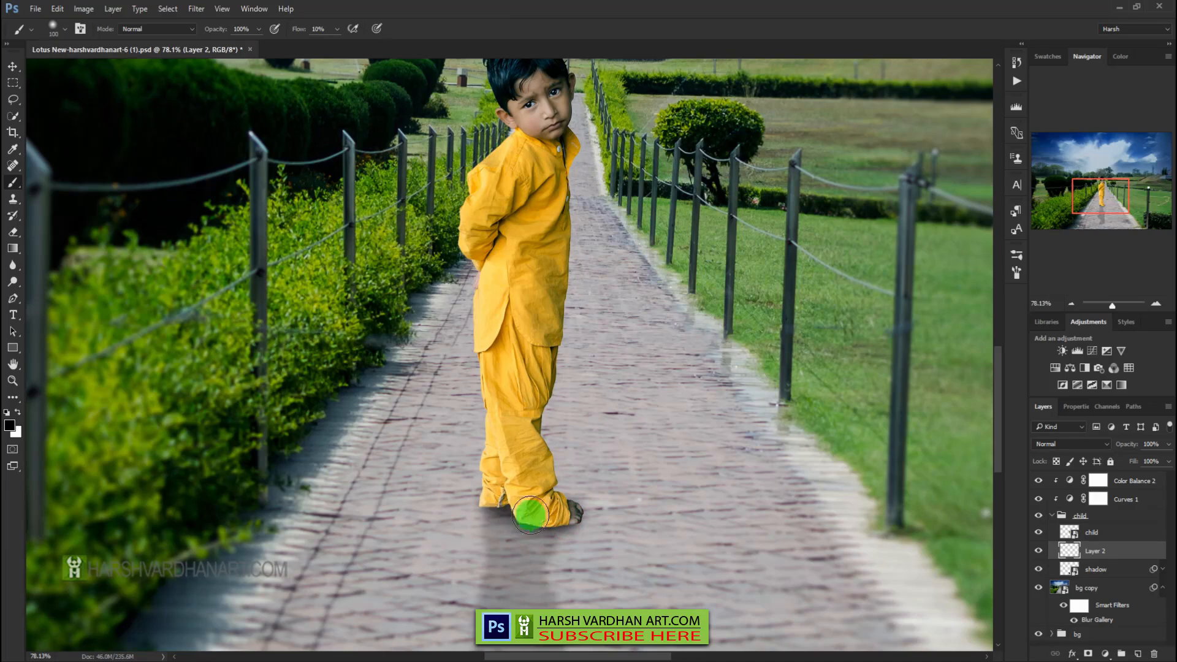
pyautogui.moveTo(529, 515)
pyautogui.mouseDown()
pyautogui.moveTo(504, 517)
pyautogui.moveTo(583, 516)
pyautogui.moveTo(520, 518)
pyautogui.moveTo(539, 545)
pyautogui.mouseUp()
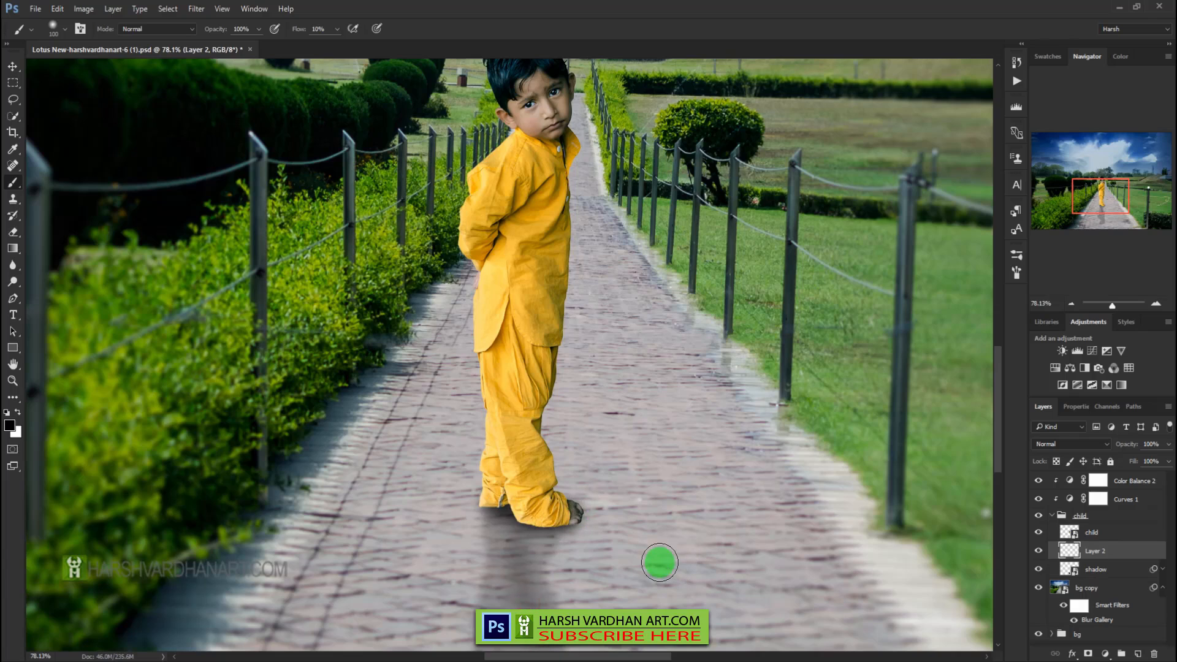
pyautogui.hotkey('ctrl', 'z')
# Lower the brush opacity to 10%, enlarge the tip to 175 px, and softly darken the cast shadow along its length
pyautogui.scroll(-1, 579, 537)
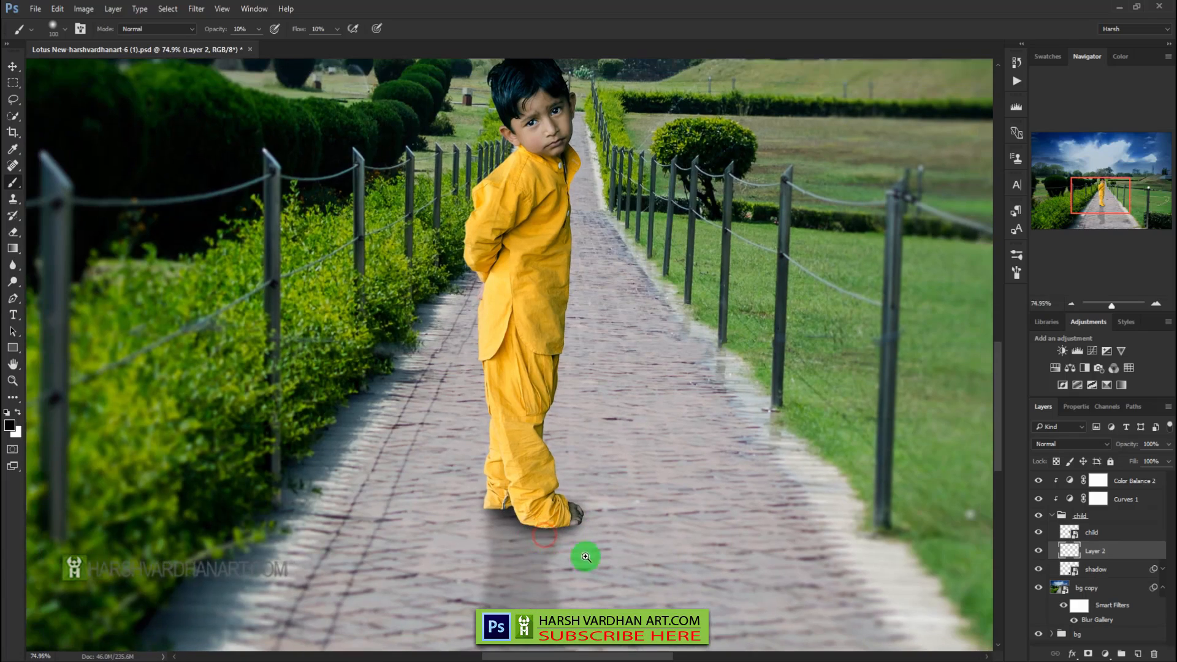
pyautogui.scroll(-3, 552, 568)
pyautogui.scroll(-3, 539, 586)
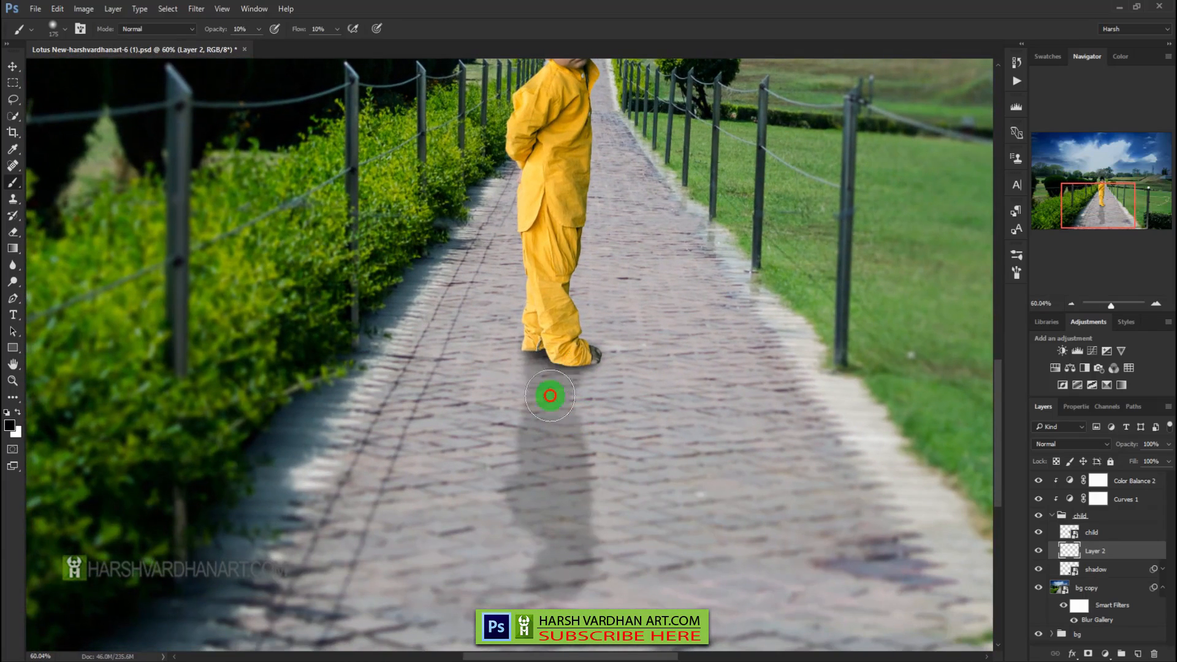
pyautogui.press(']')
pyautogui.moveTo(549, 415)
pyautogui.mouseDown()
pyautogui.moveTo(551, 503)
pyautogui.moveTo(572, 562)
pyautogui.moveTo(554, 585)
pyautogui.mouseUp()
pyautogui.hotkey('ctrl', '0')
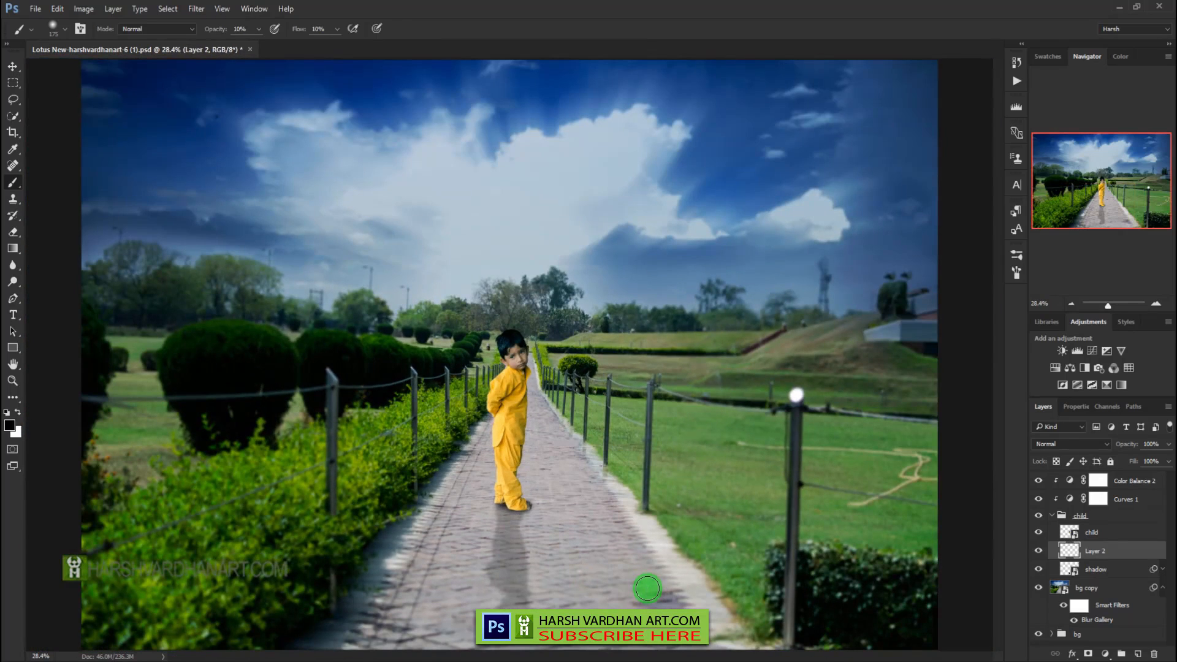
# Add a new layer above Color Balance 2 and remove the dark spot in the sky with the content-aware Spot Healing Brush, sampling all layers
pyautogui.click(1127, 482)
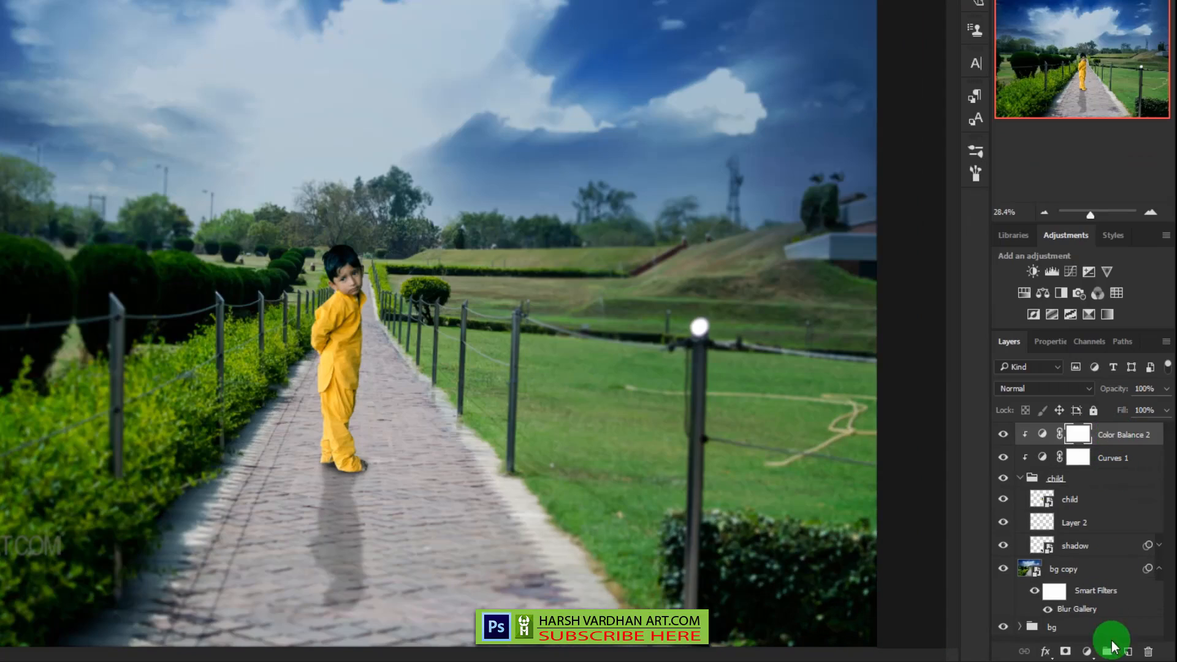
pyautogui.click(1128, 651)
pyautogui.hotkey('ctrl', '1')
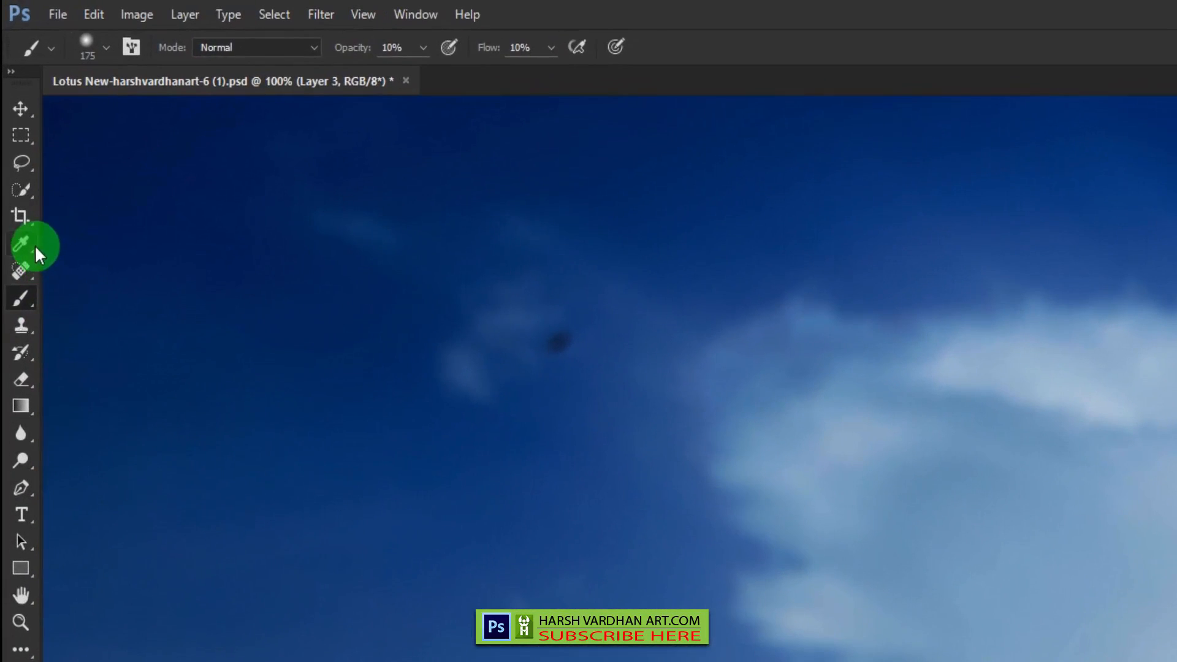
pyautogui.moveTo(15, 194); pyautogui.dragTo(52, 202)
pyautogui.moveTo(74, 285); pyautogui.dragTo(73, 276)
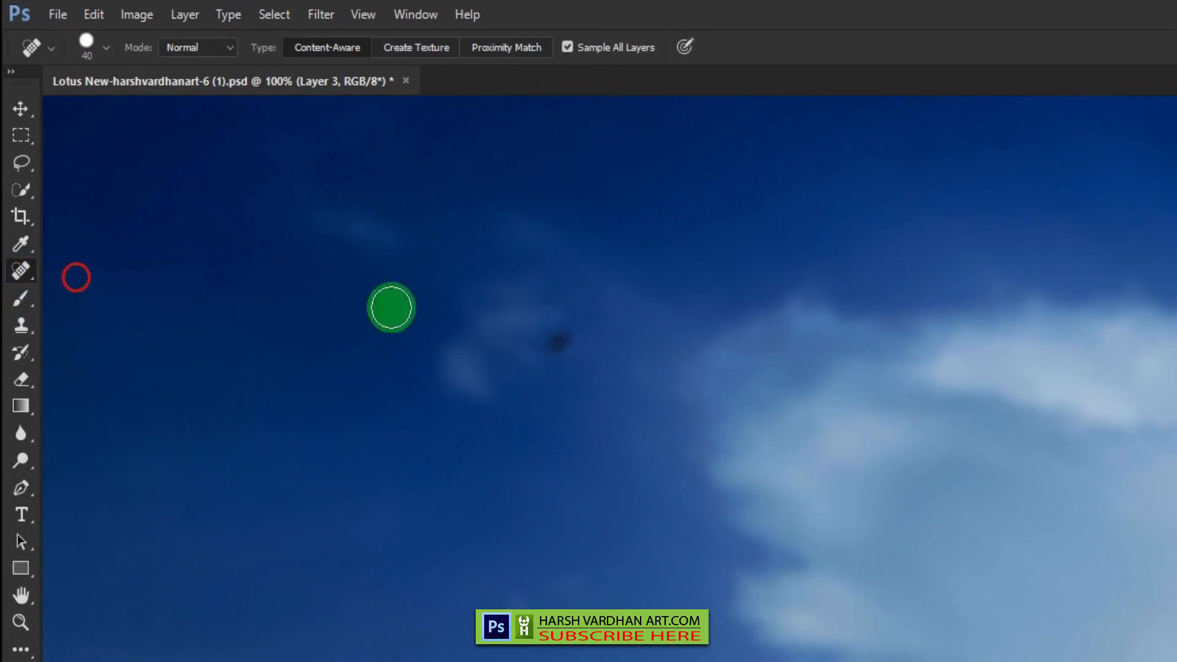
pyautogui.click(558, 342)
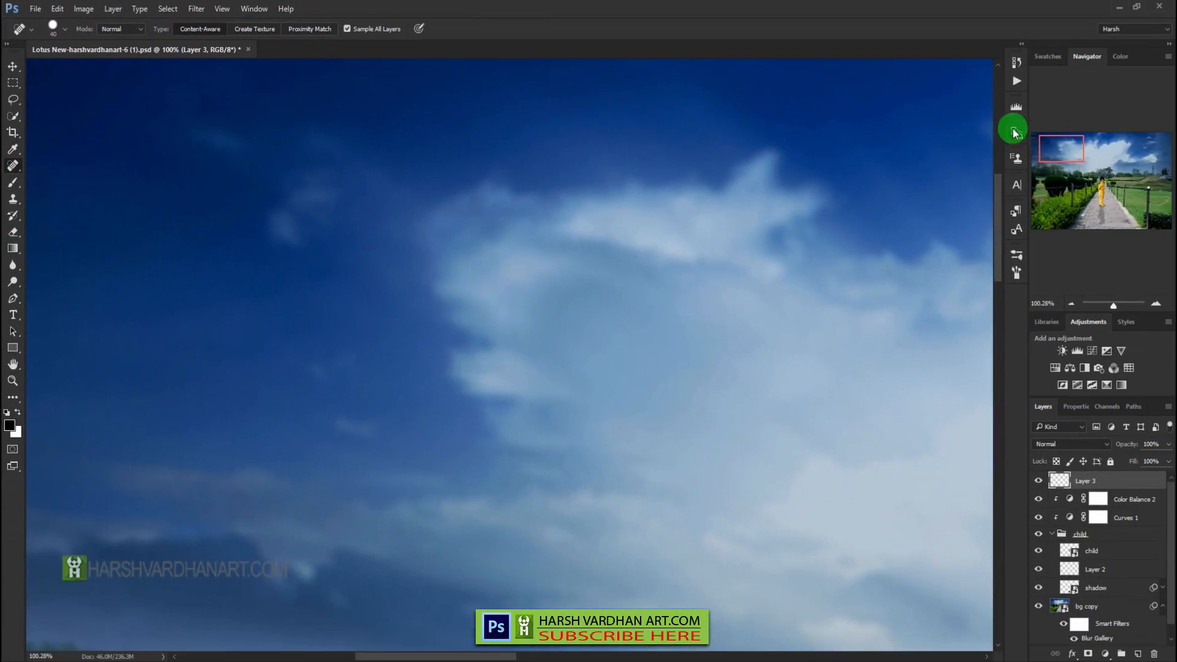
pyautogui.moveTo(1064, 150); pyautogui.dragTo(1103, 207)
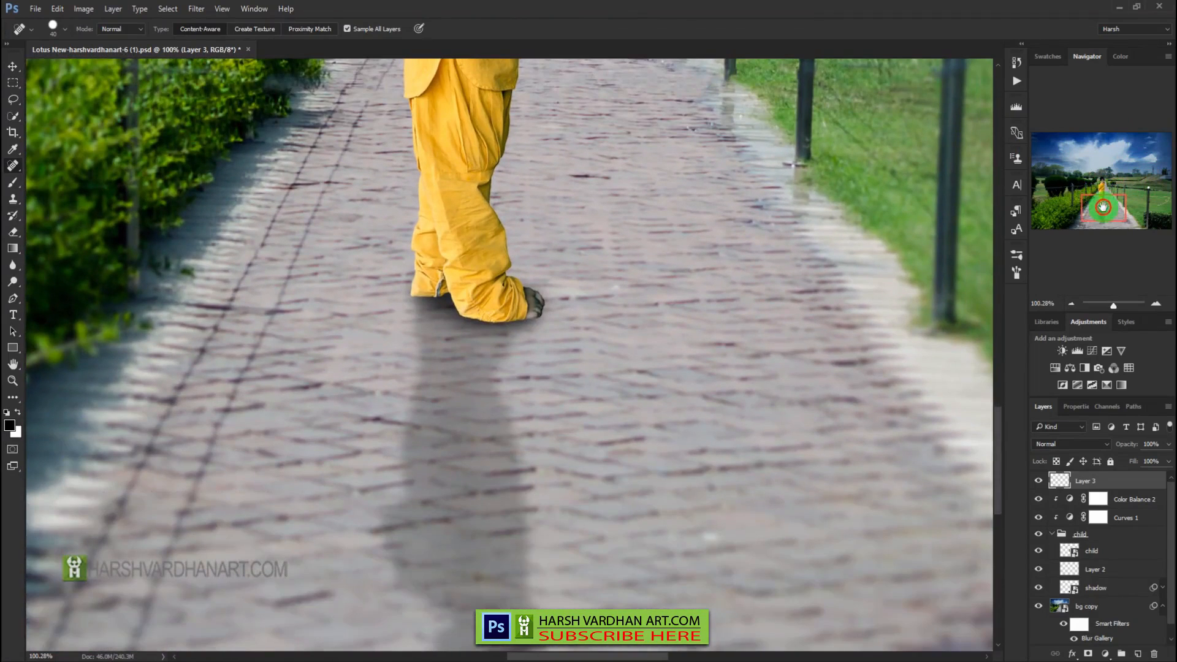
# Rename the spot-healing layer as "stamp" and save the document
pyautogui.hotkey('ctrl', '0')
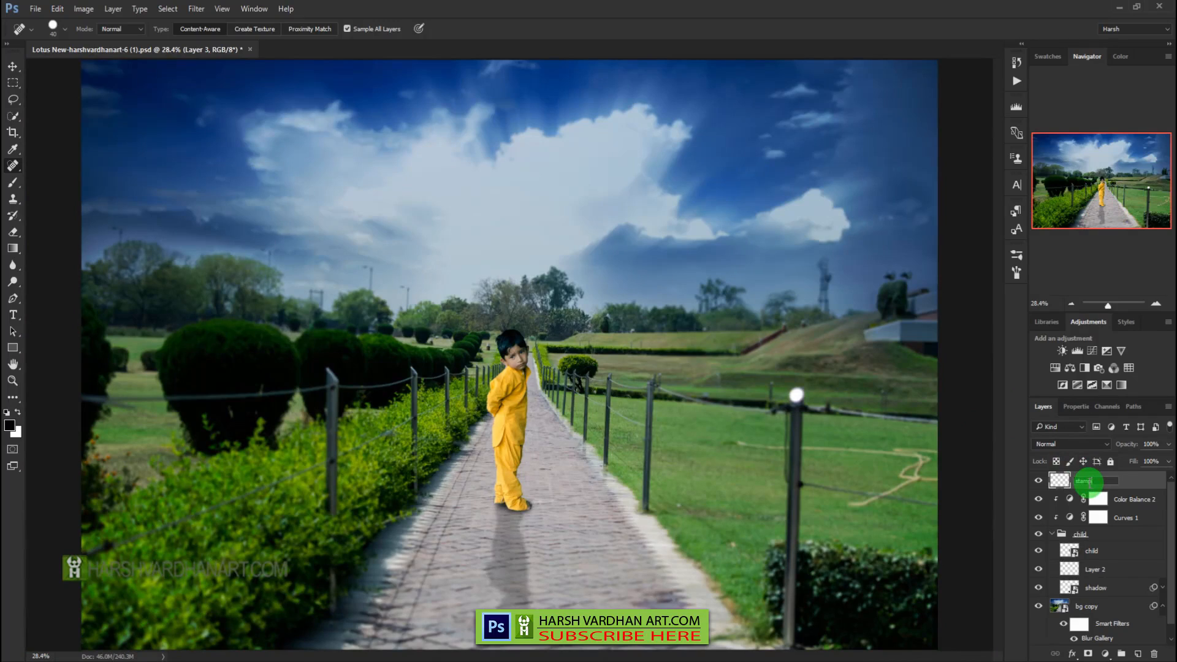
pyautogui.hotkey('ctrl', 's')
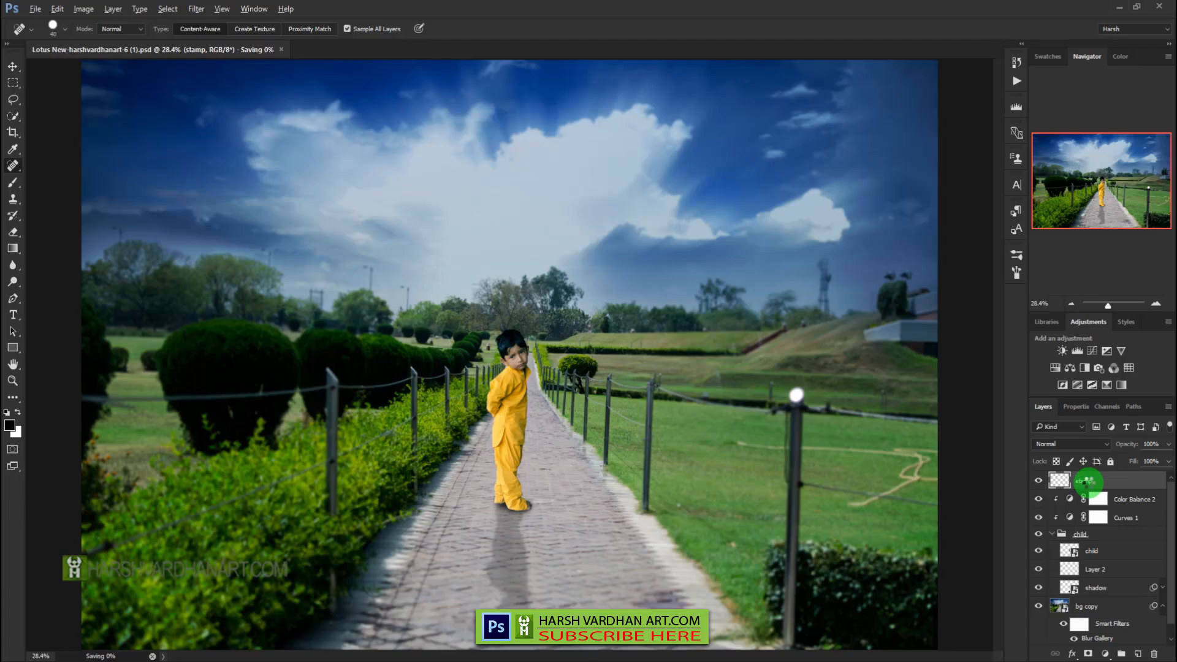
# Stamp all visible layers into a new layer at the top of the stack and convert it to a smart object
pyautogui.hotkey('ctrl', 'shift', 'alt', 'e')
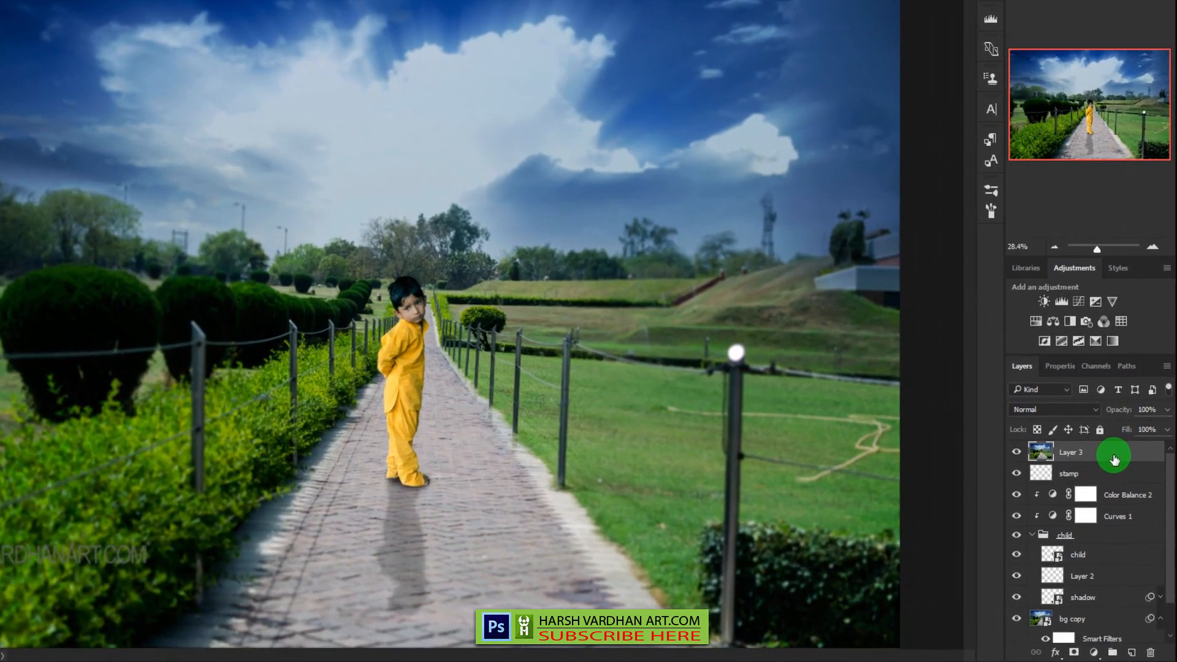
pyautogui.rightClick(1114, 460)
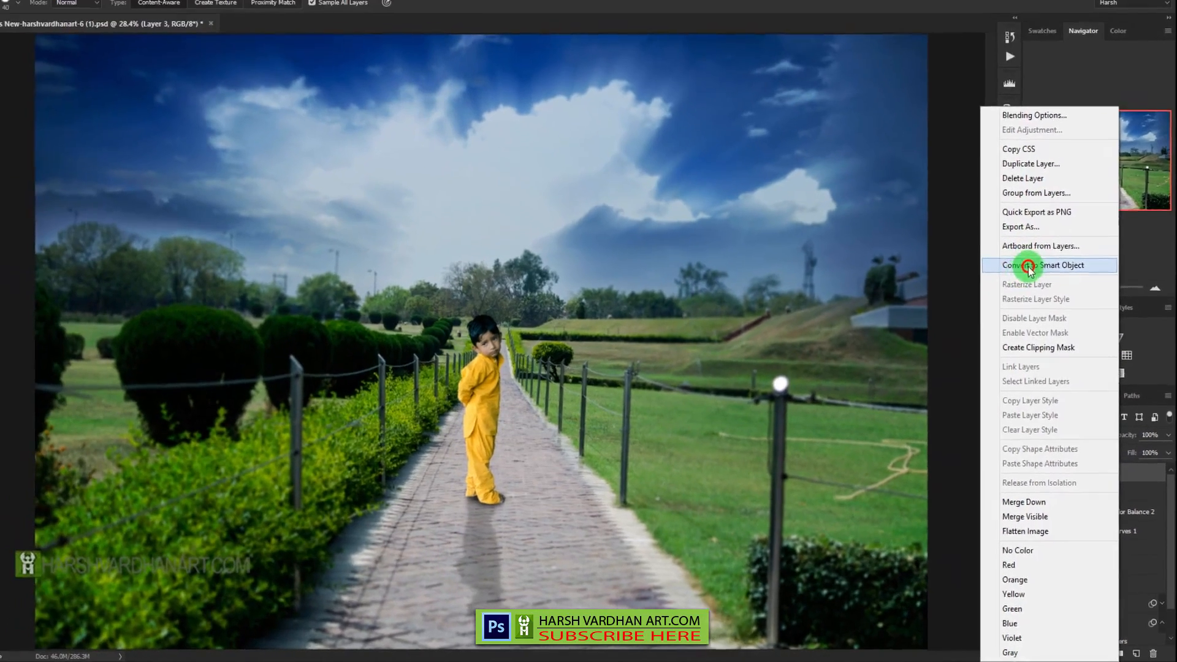
pyautogui.click(1028, 267)
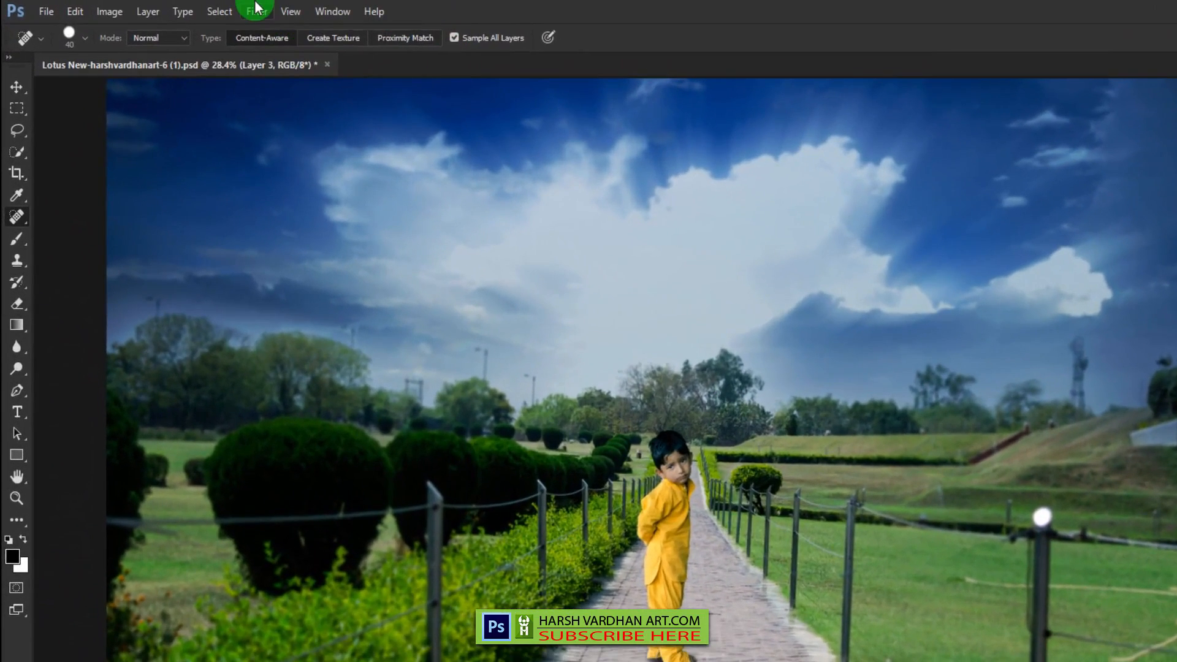
# Open the Nik Collection's Color Efex Pro 4 filter on the merged smart object and dismiss the download notice
pyautogui.click(256, 11)
pyautogui.moveTo(306, 361)
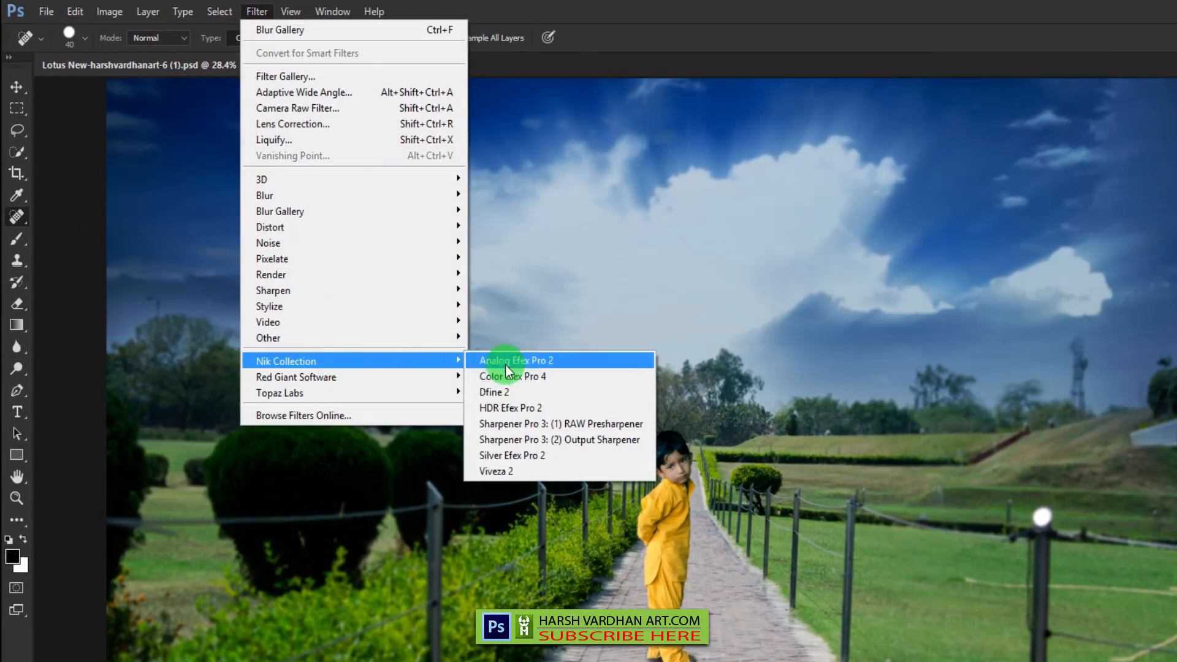
pyautogui.click(542, 376)
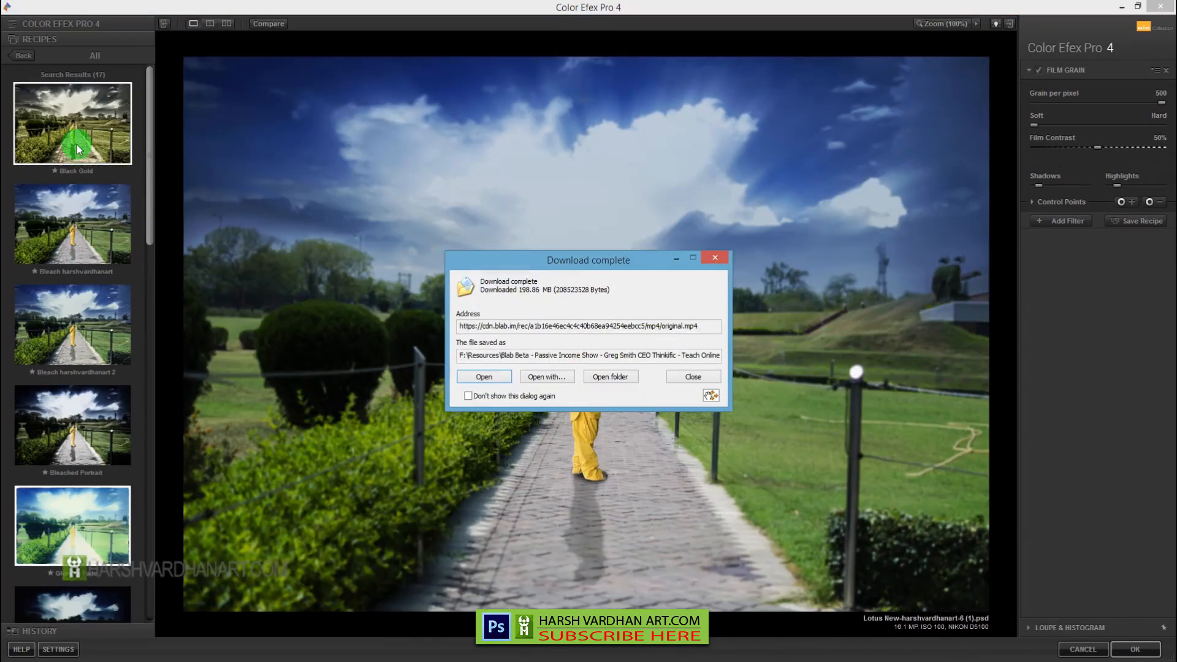
pyautogui.click(694, 377)
# Try the Black Gold, the two custom Bleach and the Bleached Portrait recipes on the image
pyautogui.click(42, 158)
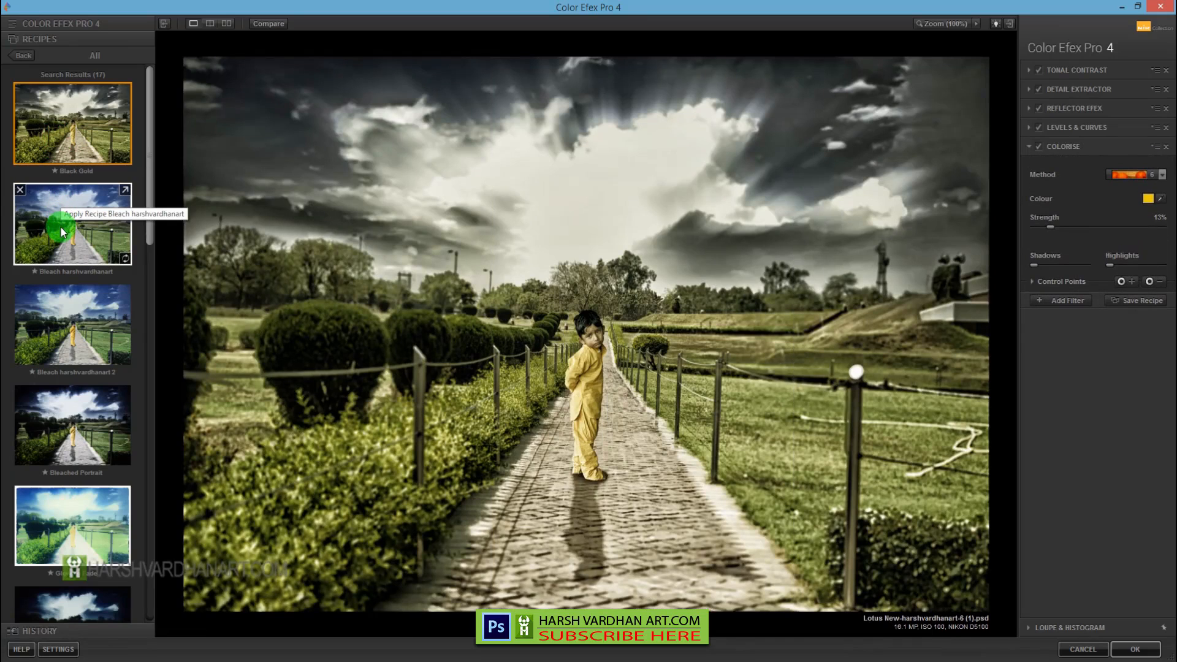
pyautogui.click(61, 232)
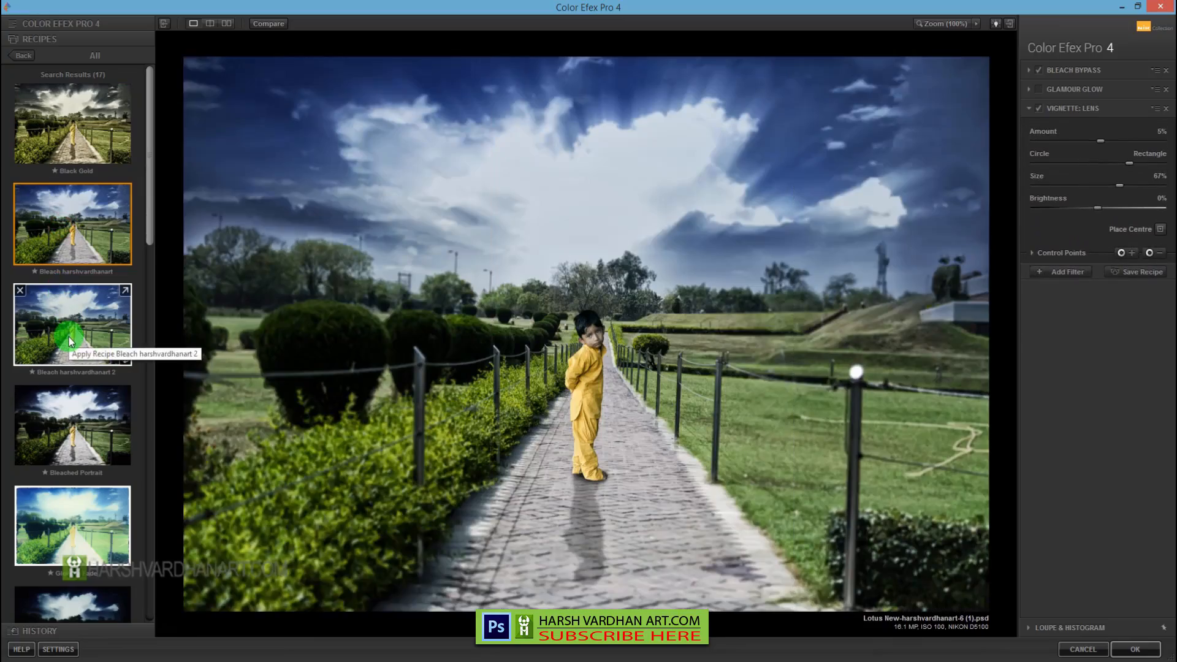
pyautogui.click(68, 336)
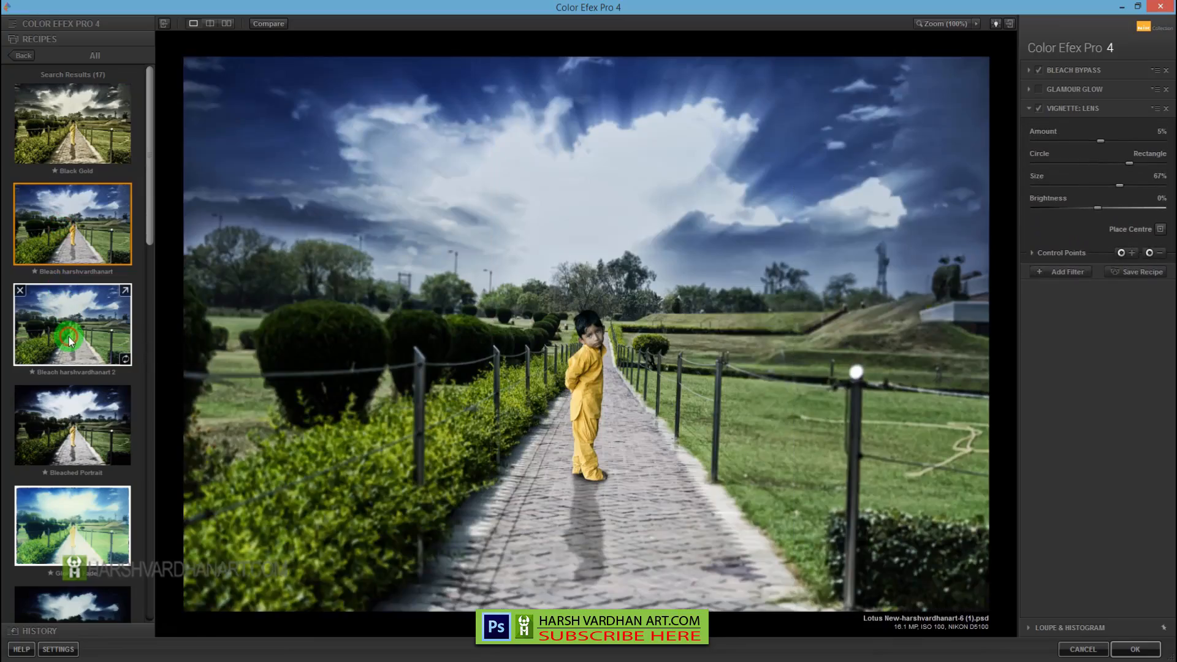
pyautogui.scroll(-1, 65, 380)
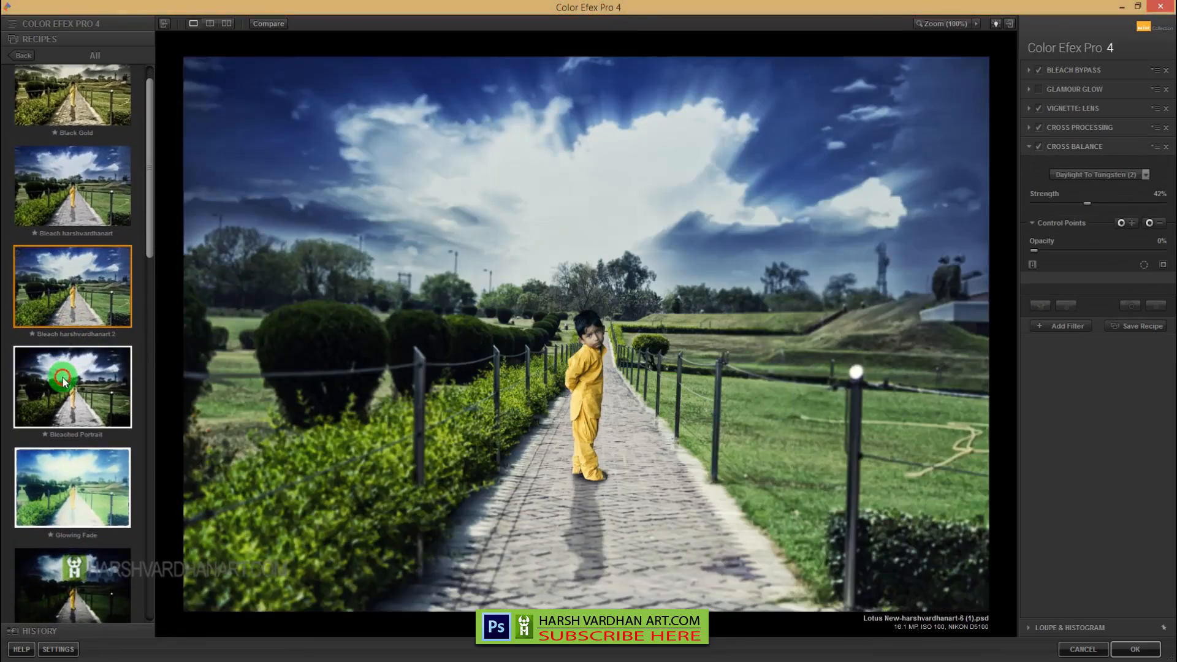
pyautogui.click(64, 381)
pyautogui.scroll(-2, 62, 378)
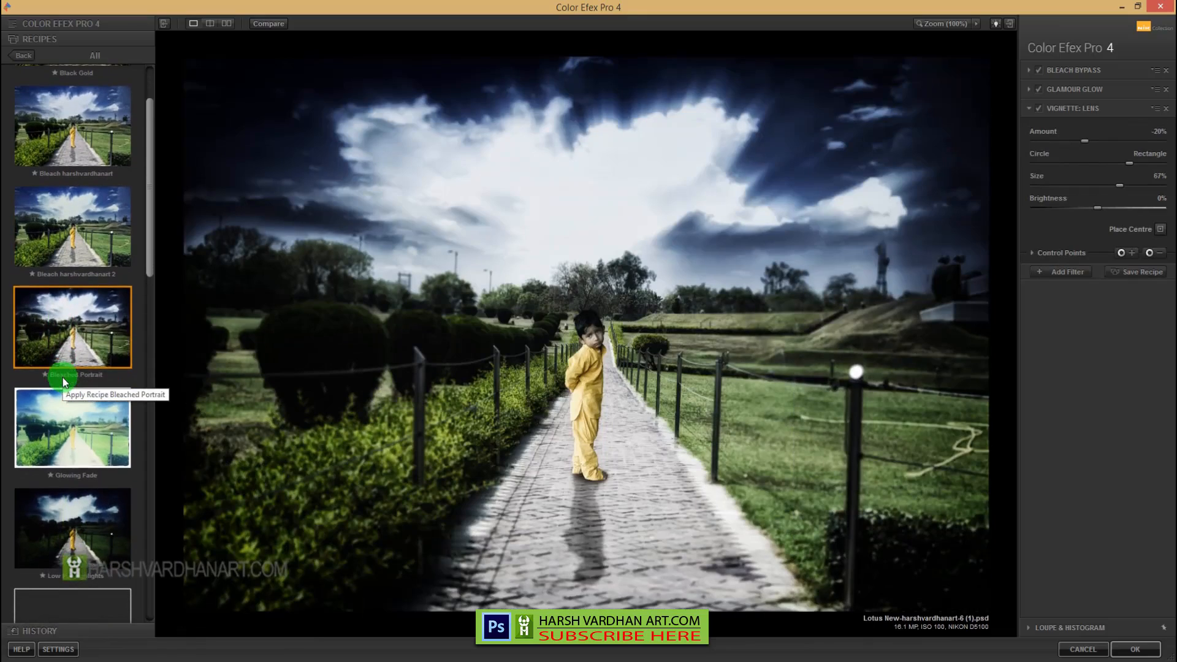
pyautogui.scroll(-4, 63, 377)
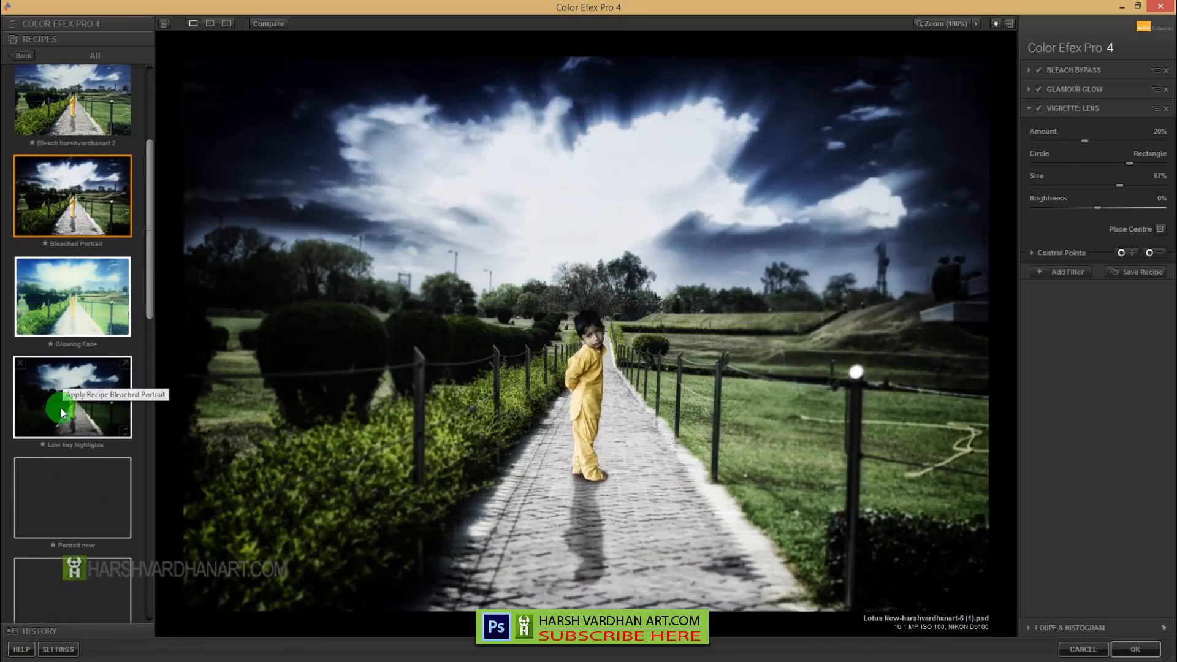
# Try the Low key highlights, Glowing Fade and Sepia Glow recipes on the image
pyautogui.click(62, 377)
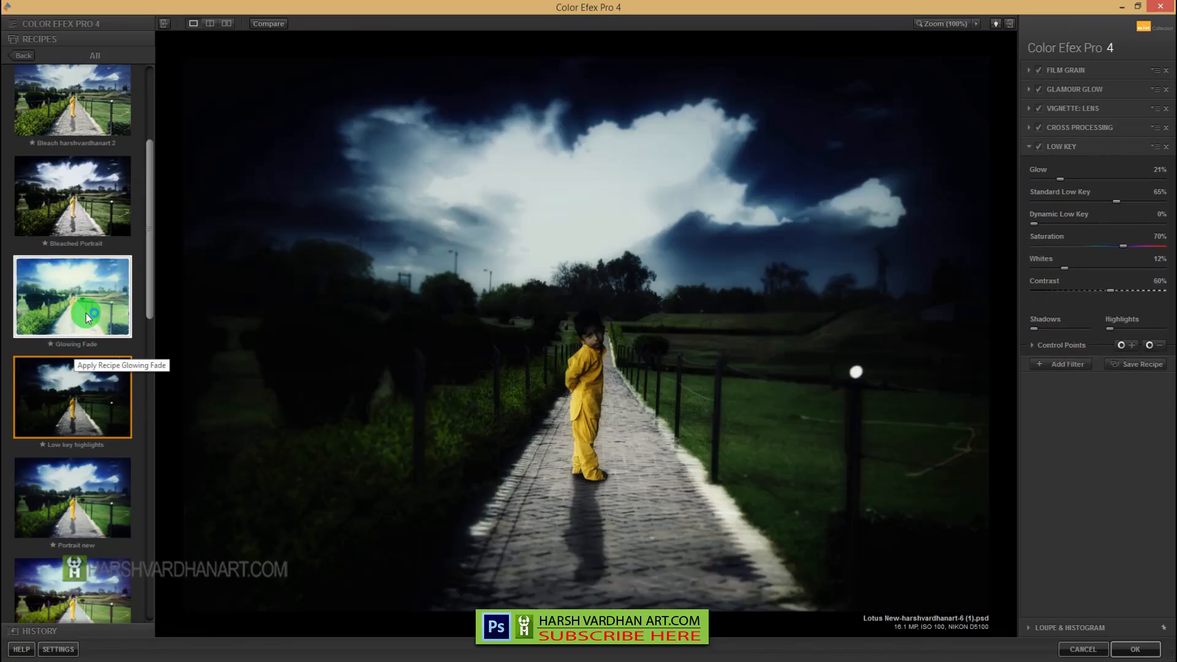
pyautogui.click(86, 314)
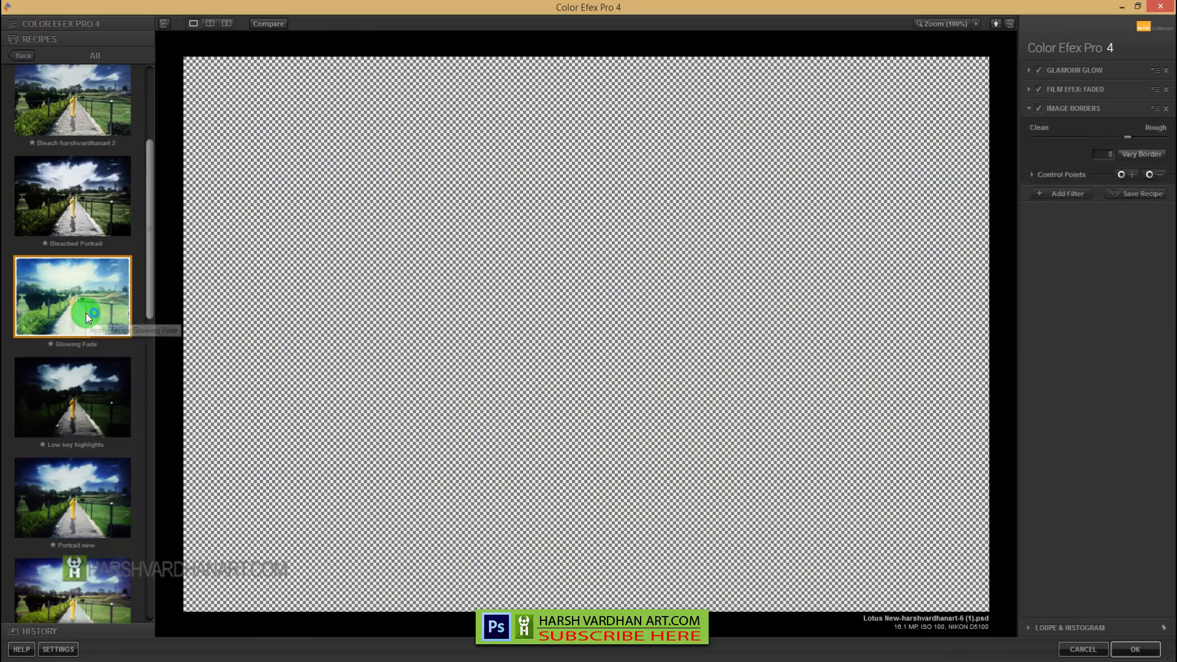
pyautogui.scroll(-2, 79, 427)
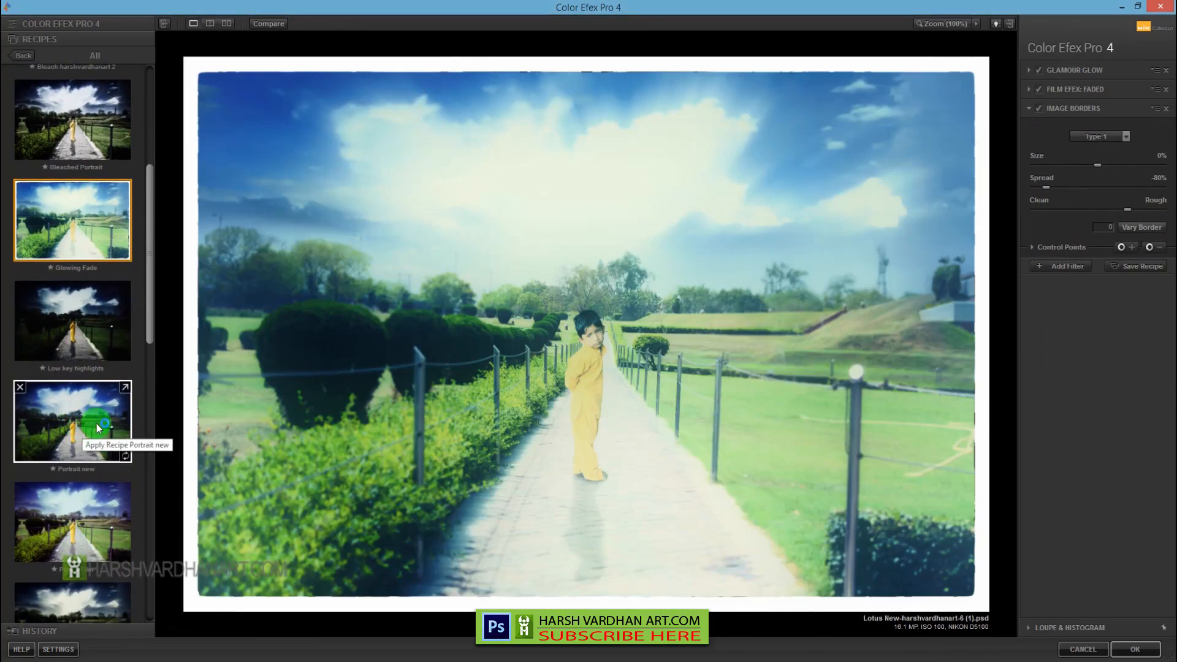
pyautogui.scroll(-3, 82, 427)
pyautogui.scroll(-6, 72, 471)
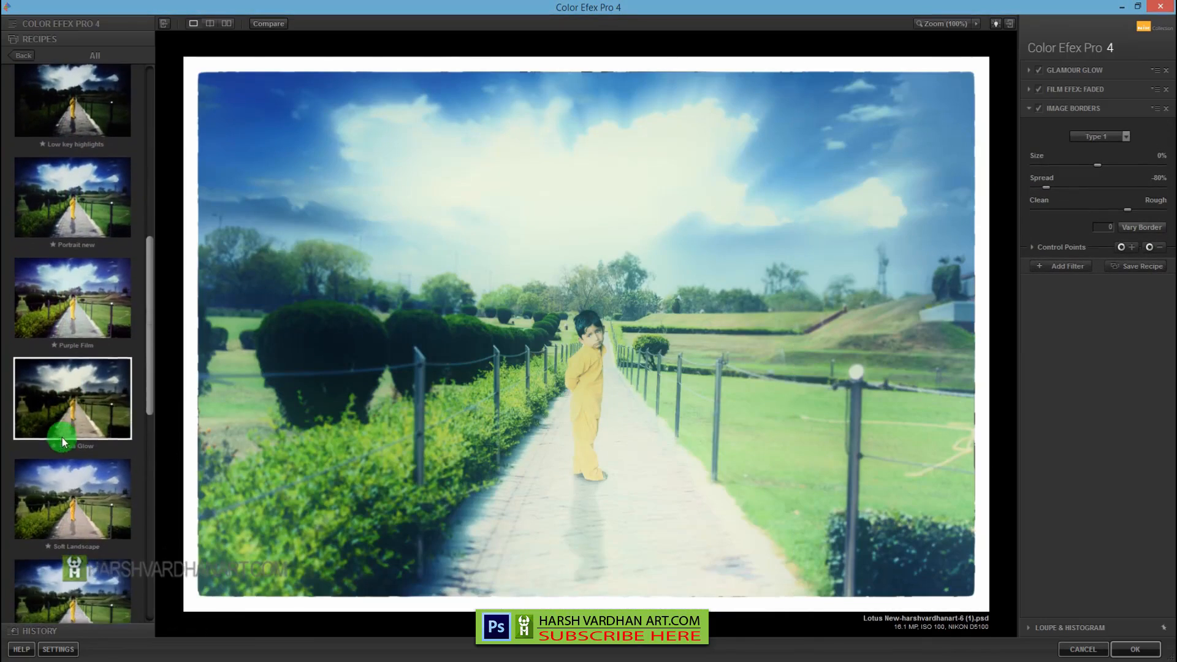
pyautogui.click(67, 398)
pyautogui.scroll(-2, 62, 478)
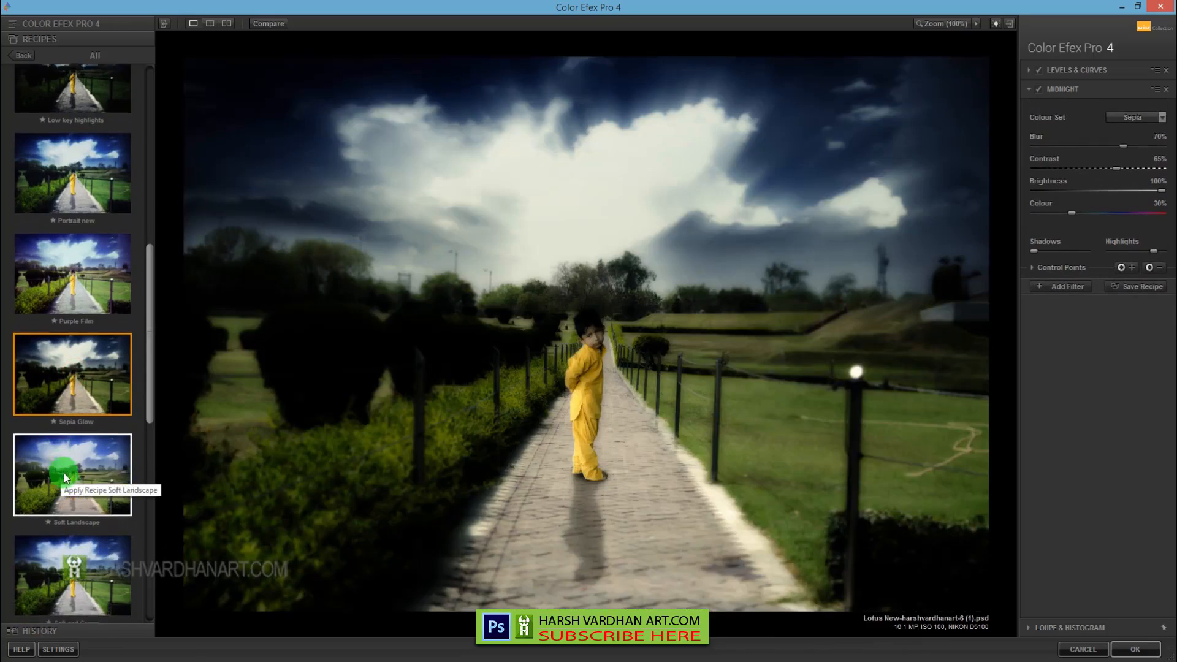
# Try the Soft Landscape, custom all black and low key harsh recipes on the image
pyautogui.click(88, 438)
pyautogui.scroll(-15, 89, 438)
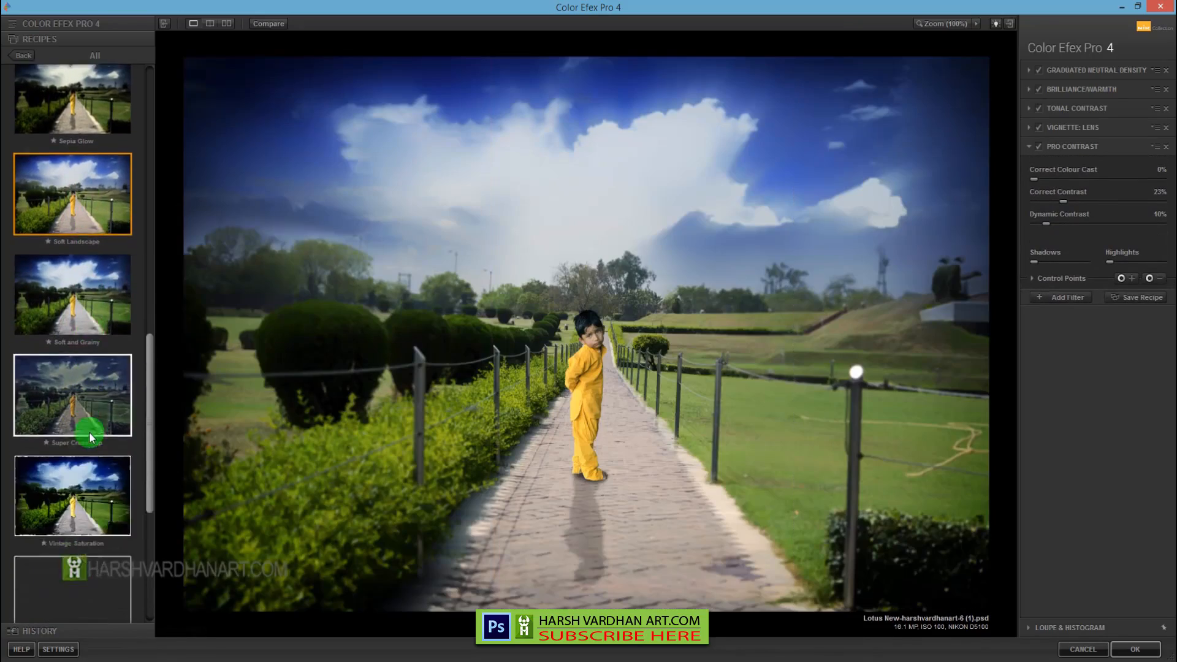
pyautogui.scroll(-4, 90, 437)
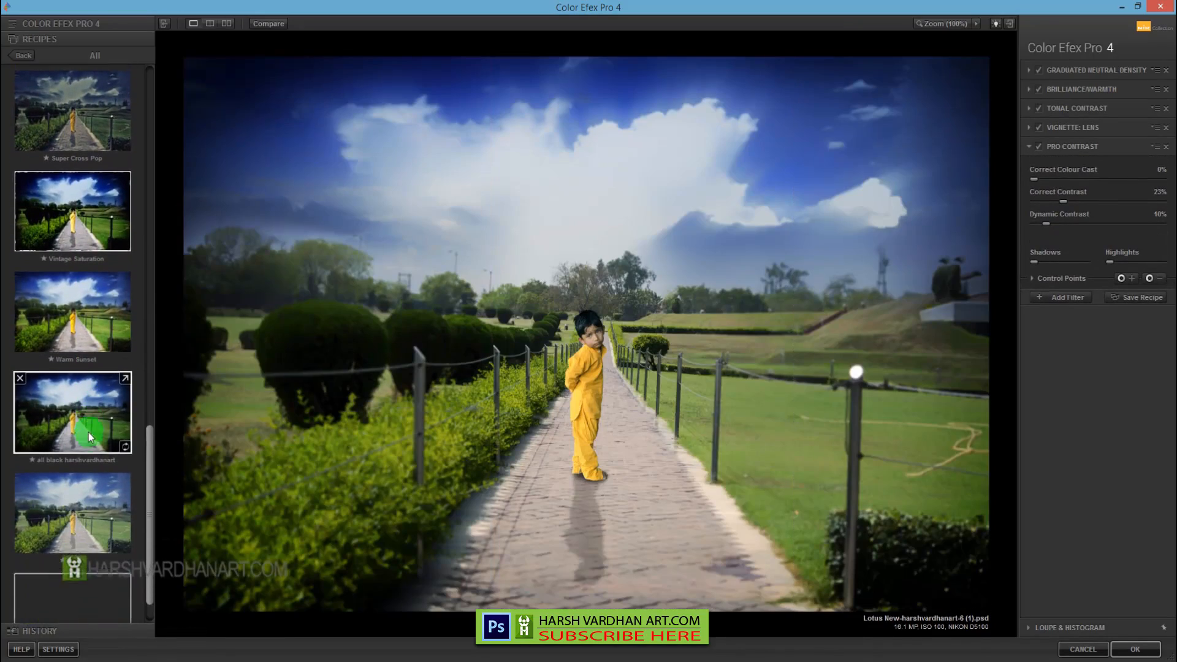
pyautogui.click(82, 438)
pyautogui.scroll(-2, 85, 491)
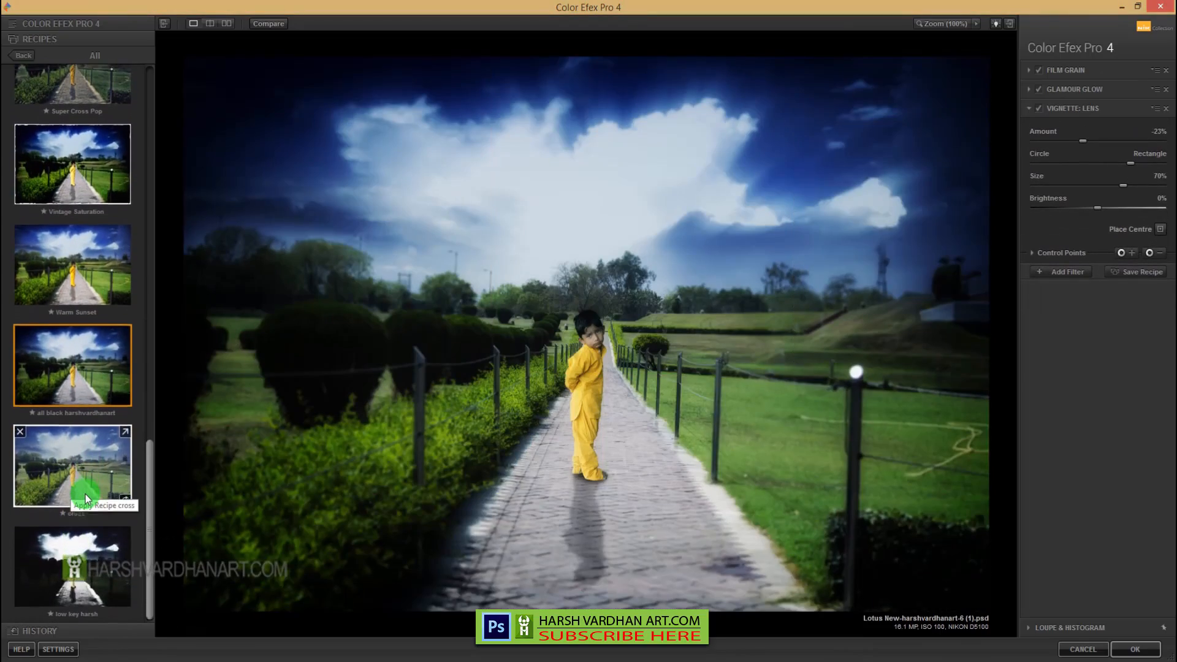
pyautogui.click(81, 594)
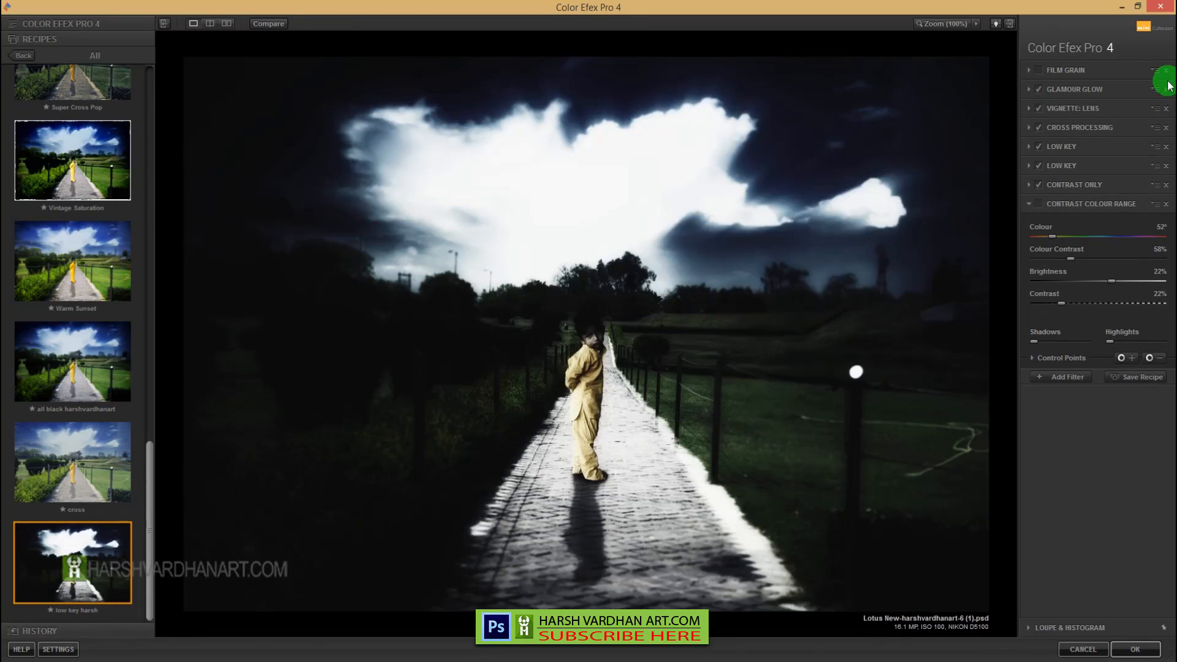
# Remove every filter of the applied low key harsh recipe from the filter stack
pyautogui.click(1166, 72)
pyautogui.click(1166, 72)
pyautogui.click(1166, 72)
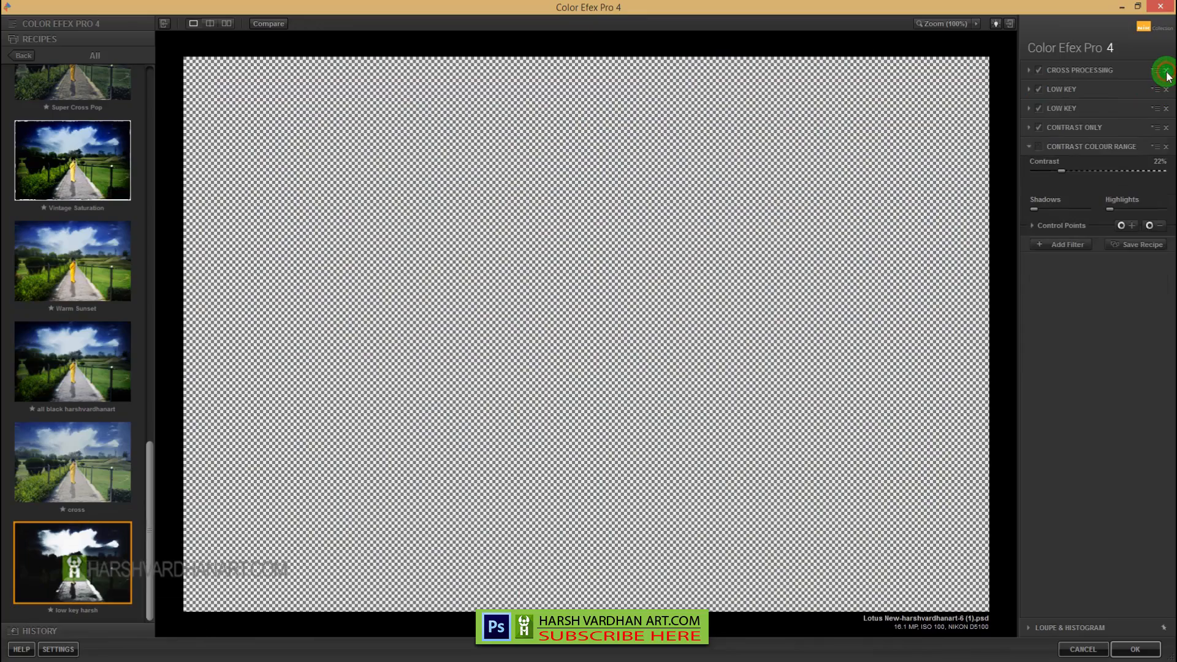
pyautogui.click(1166, 72)
pyautogui.click(1166, 72)
pyautogui.click(1166, 72)
pyautogui.click(1166, 72)
pyautogui.click(1166, 71)
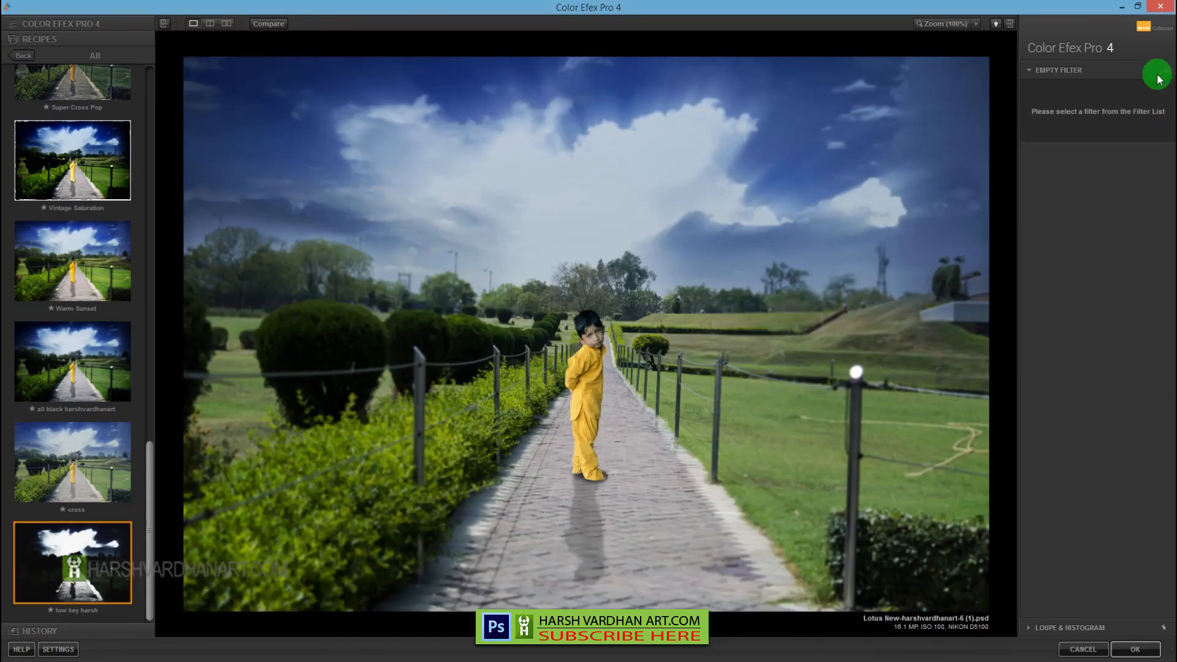
# Apply the Pro Contrast filter with Correct Colour Cast at 6%, Correct Contrast at 15% and Dynamic Contrast at 26%
pyautogui.click(28, 24)
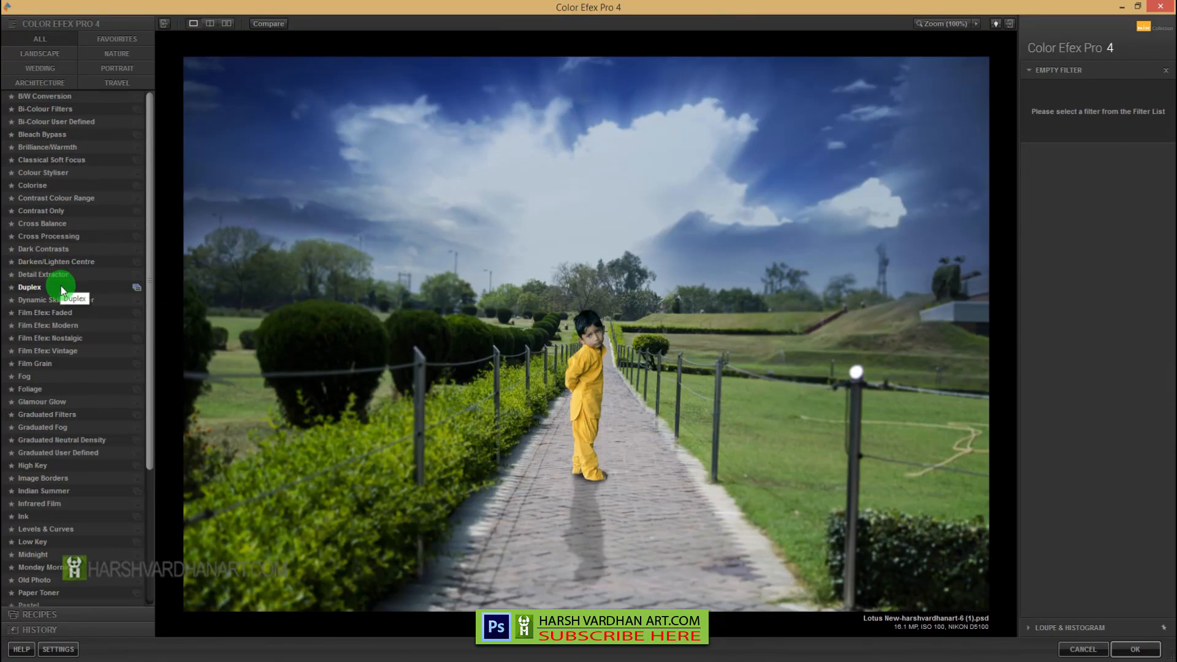
pyautogui.scroll(-4, 61, 380)
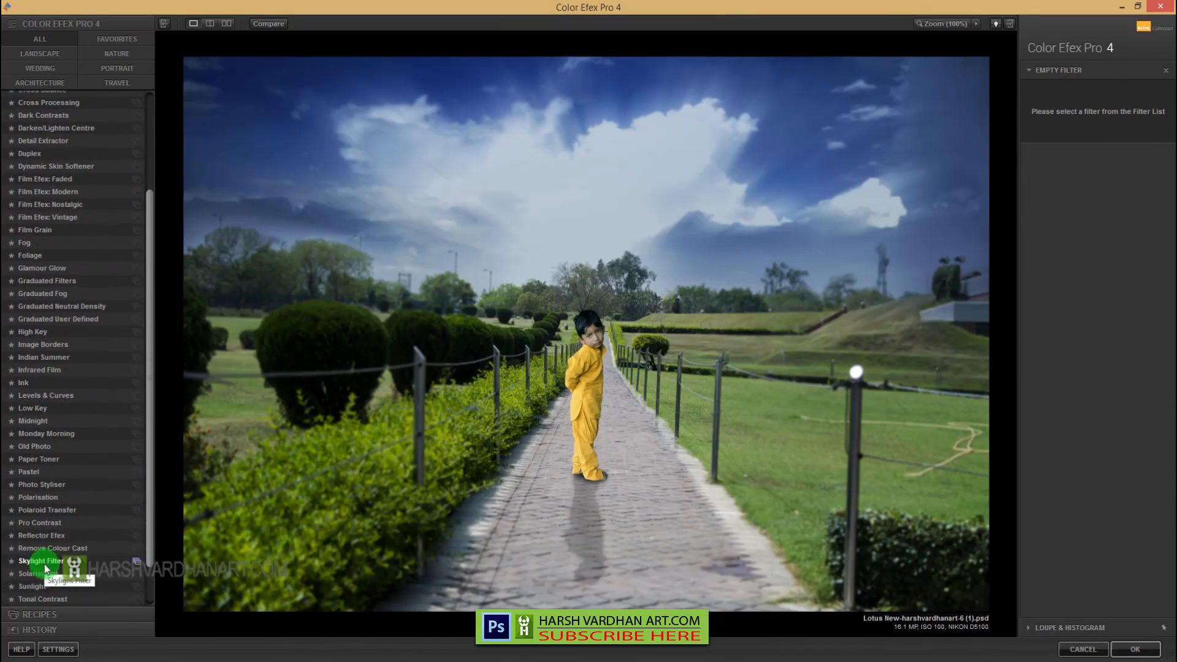
pyautogui.click(41, 522)
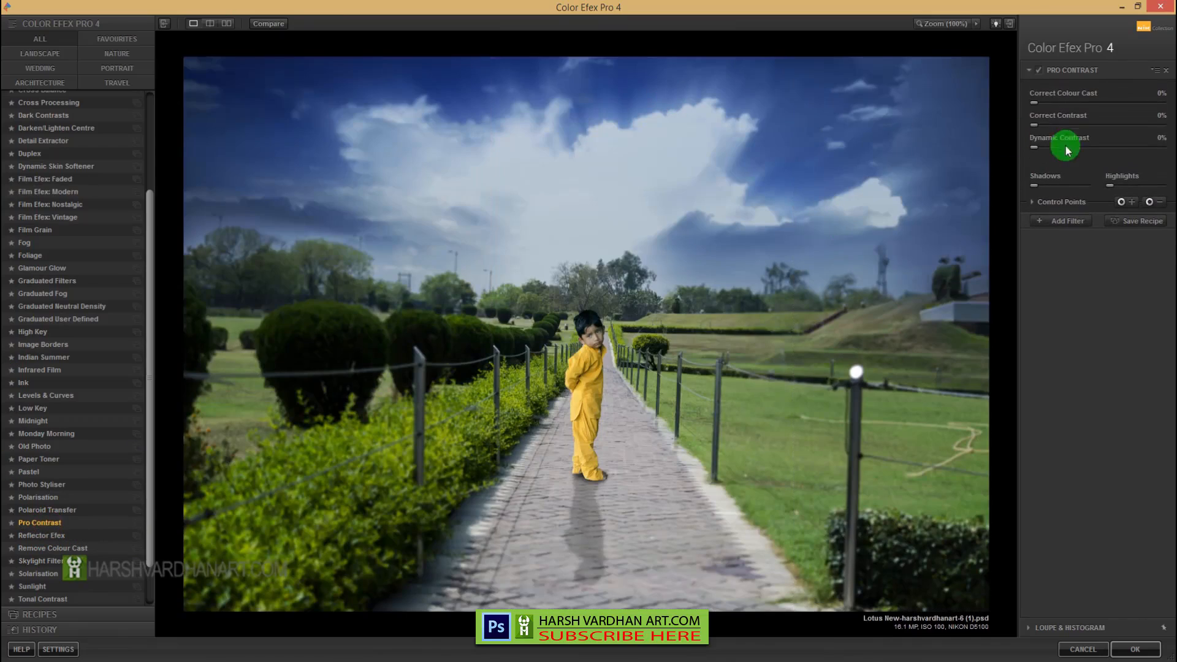
pyautogui.moveTo(1036, 103); pyautogui.dragTo(1064, 125)
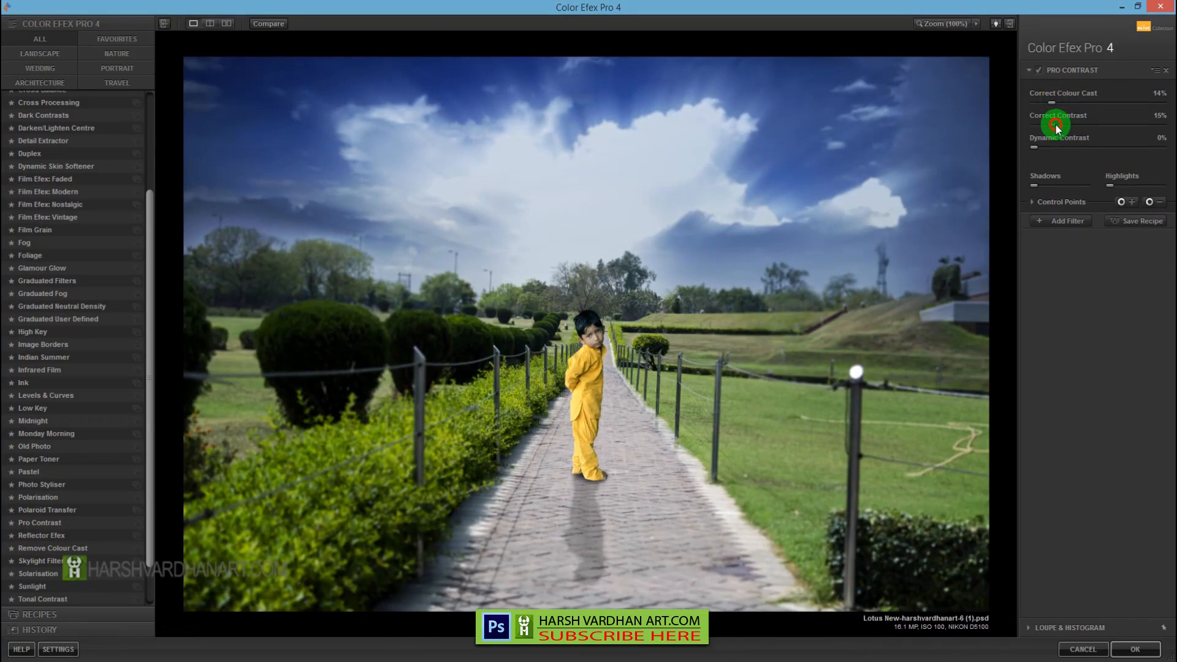
pyautogui.moveTo(1036, 149); pyautogui.dragTo(1055, 107)
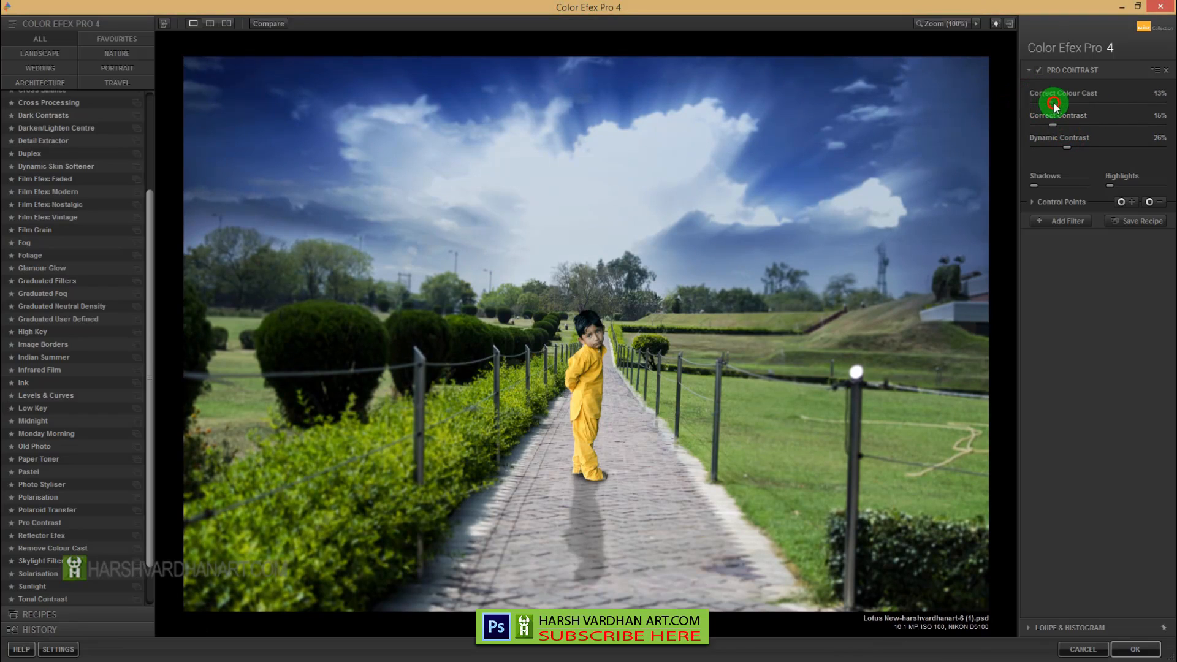
pyautogui.click(1044, 184)
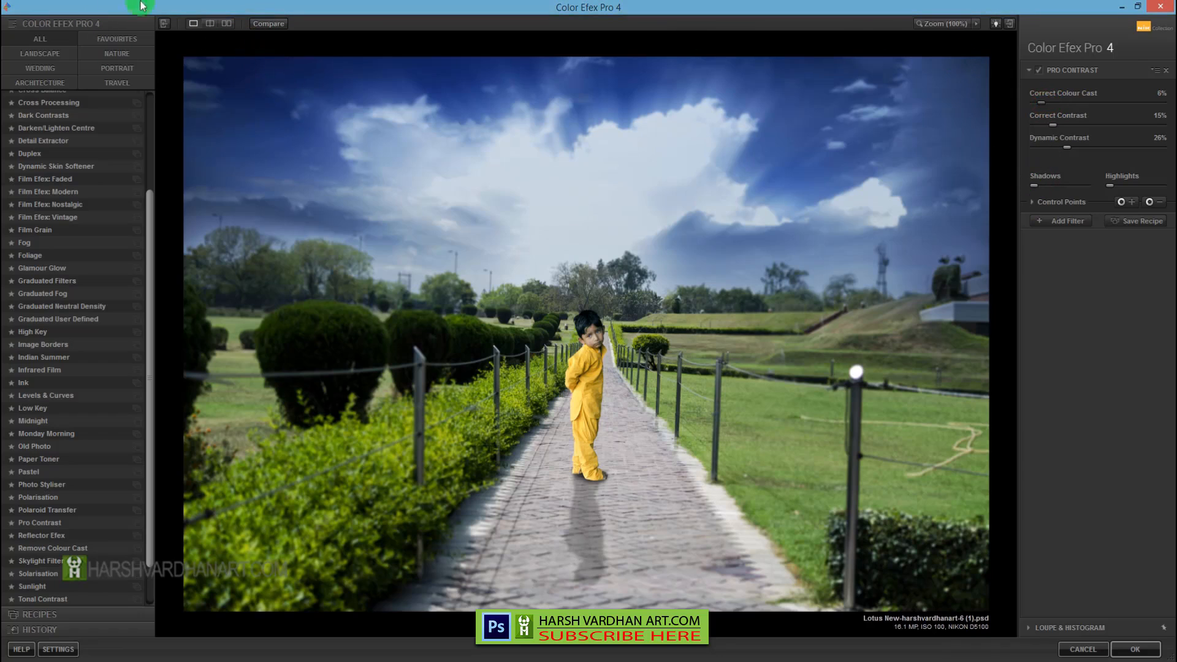
# Compare the image with the original and reduce Pro Contrast's Correct Contrast to 0% and Dynamic Contrast to 18%
pyautogui.click(270, 24)
pyautogui.click(270, 24)
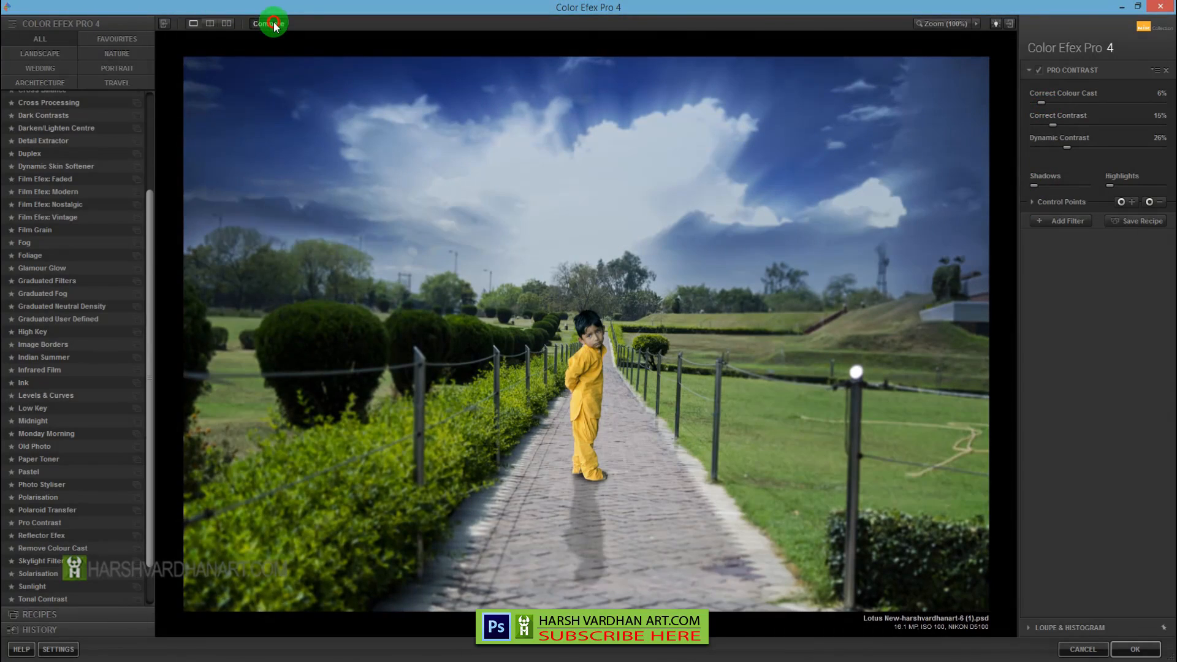
pyautogui.click(270, 24)
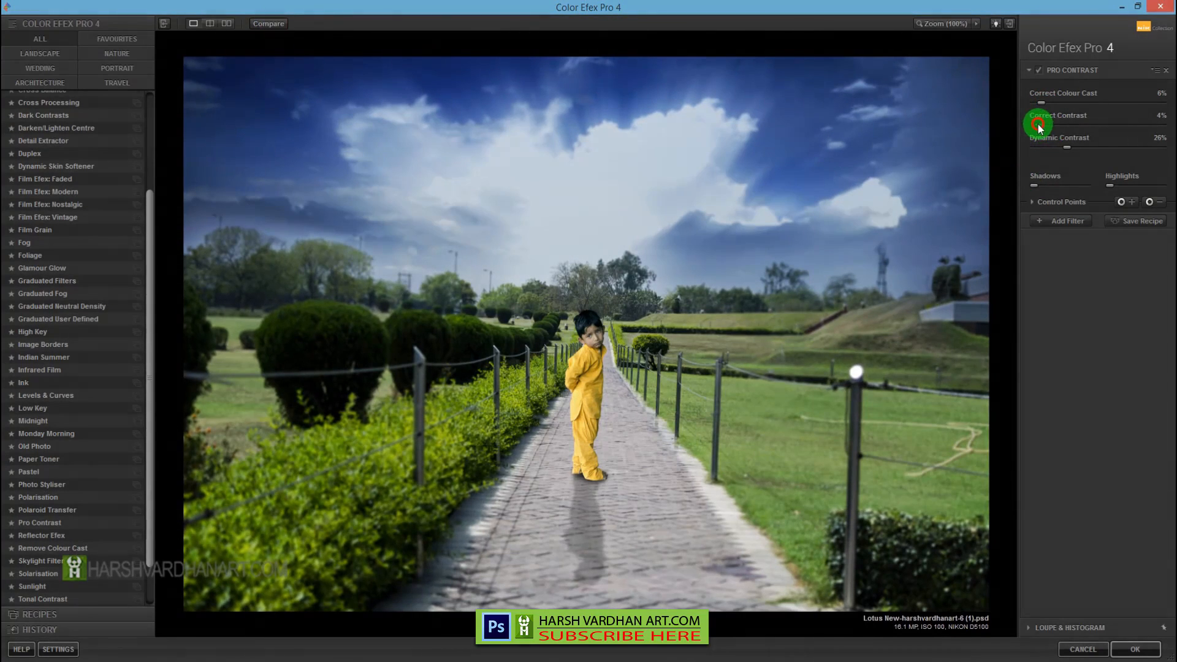
pyautogui.moveTo(1038, 126); pyautogui.dragTo(1004, 145)
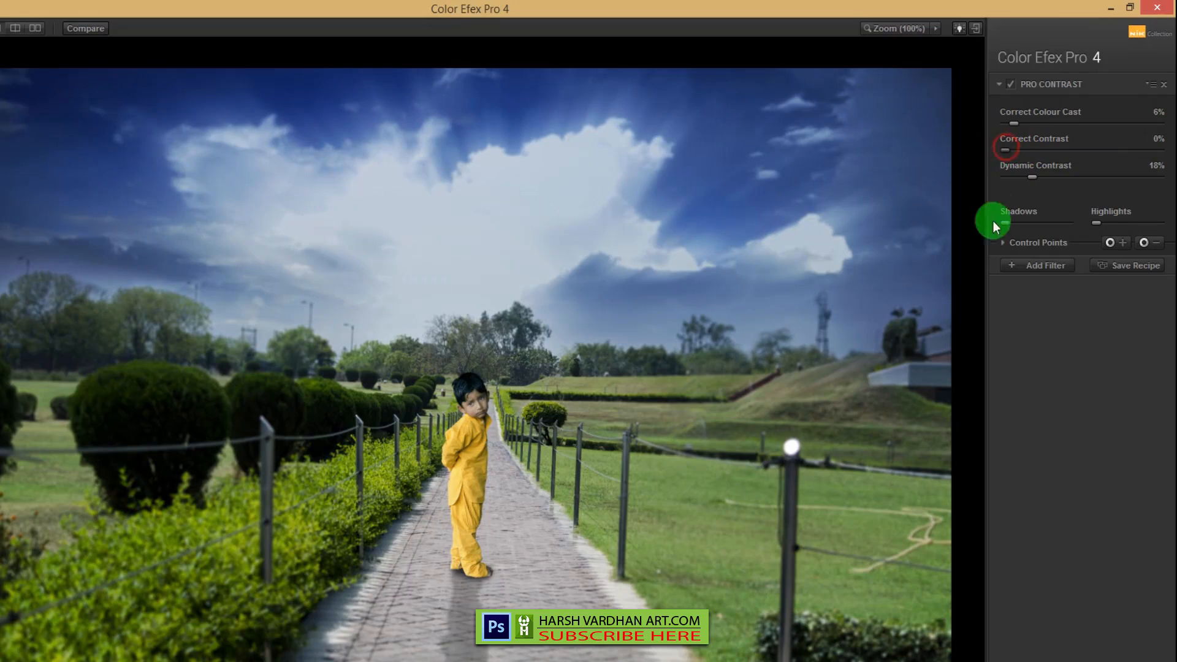
# Add a Cross Processing filter using the LT04 method and reduce its strength
pyautogui.click(1030, 265)
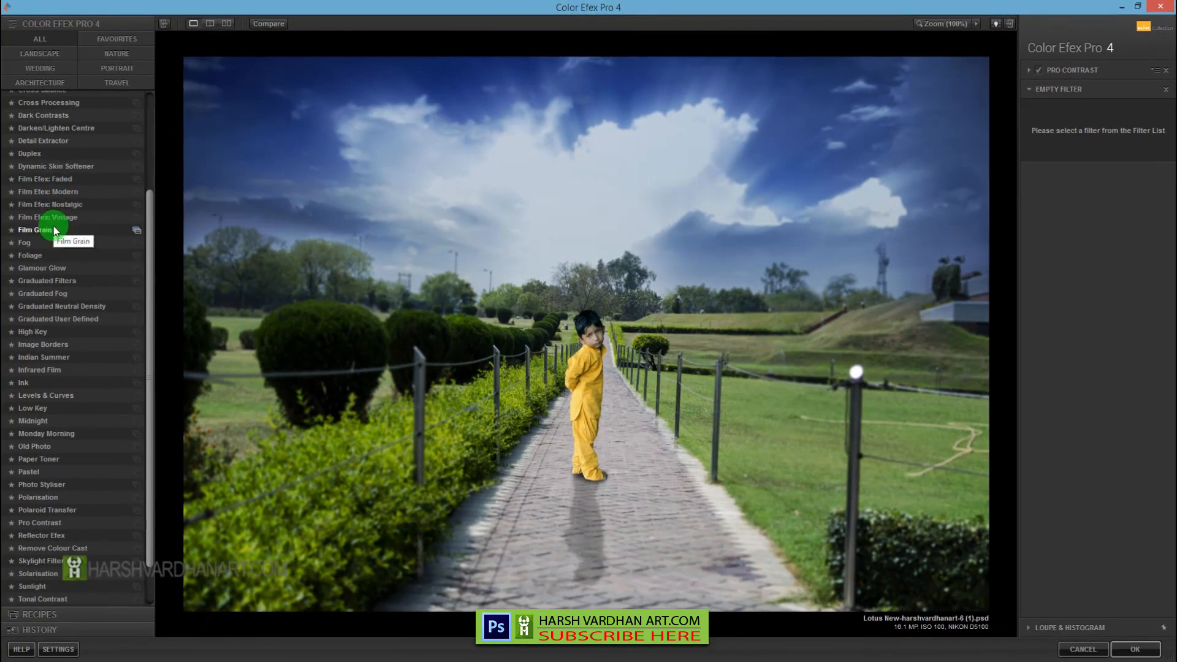
pyautogui.scroll(3, 43, 203)
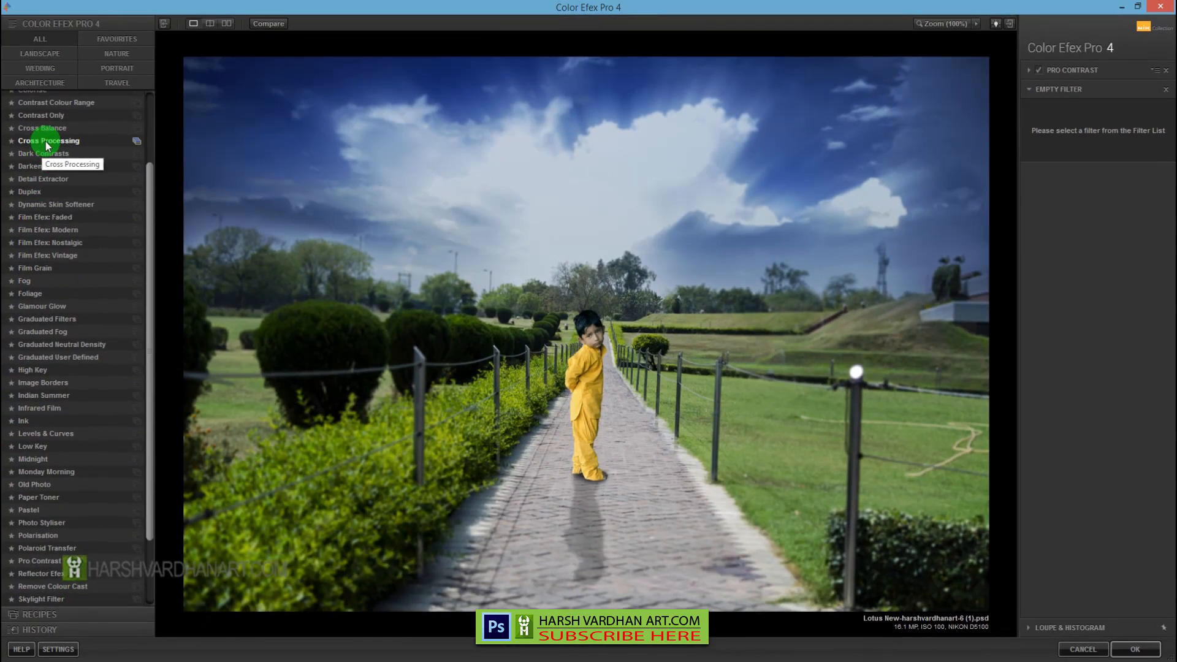
pyautogui.click(47, 145)
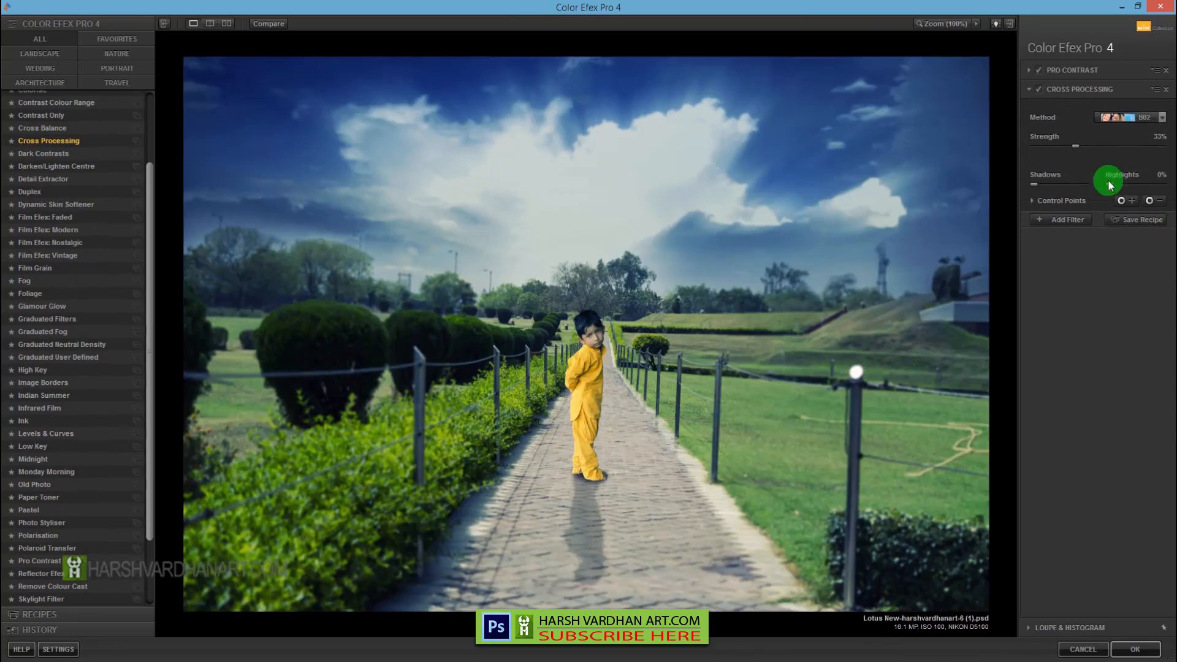
pyautogui.click(1133, 115)
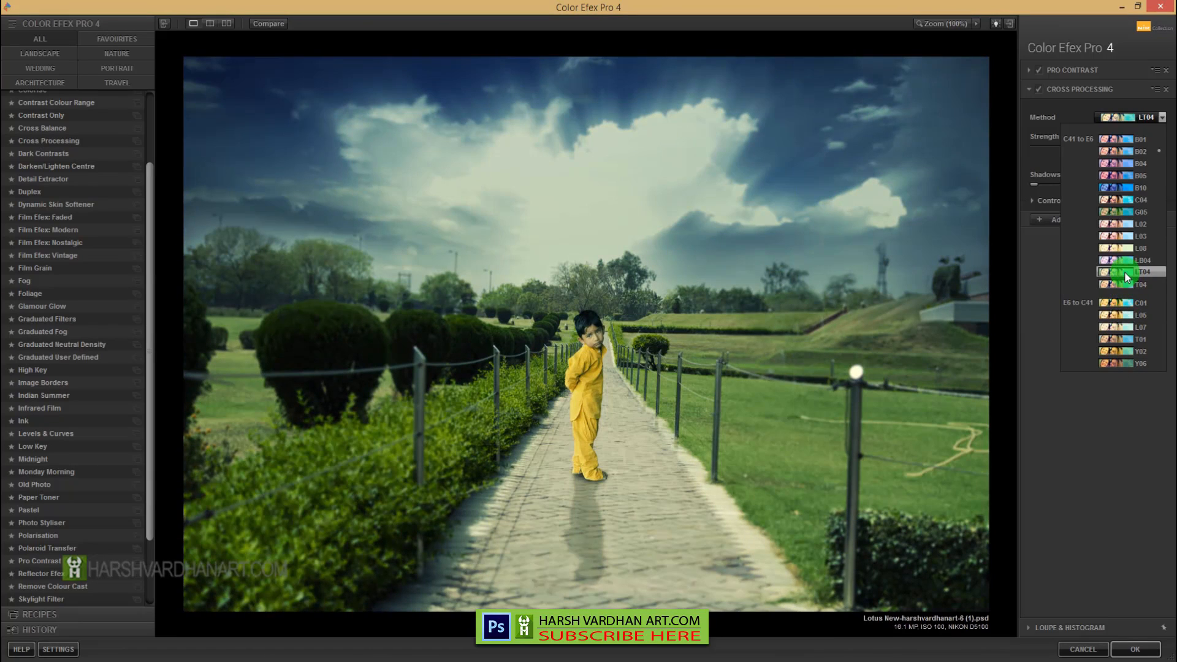
pyautogui.click(1126, 274)
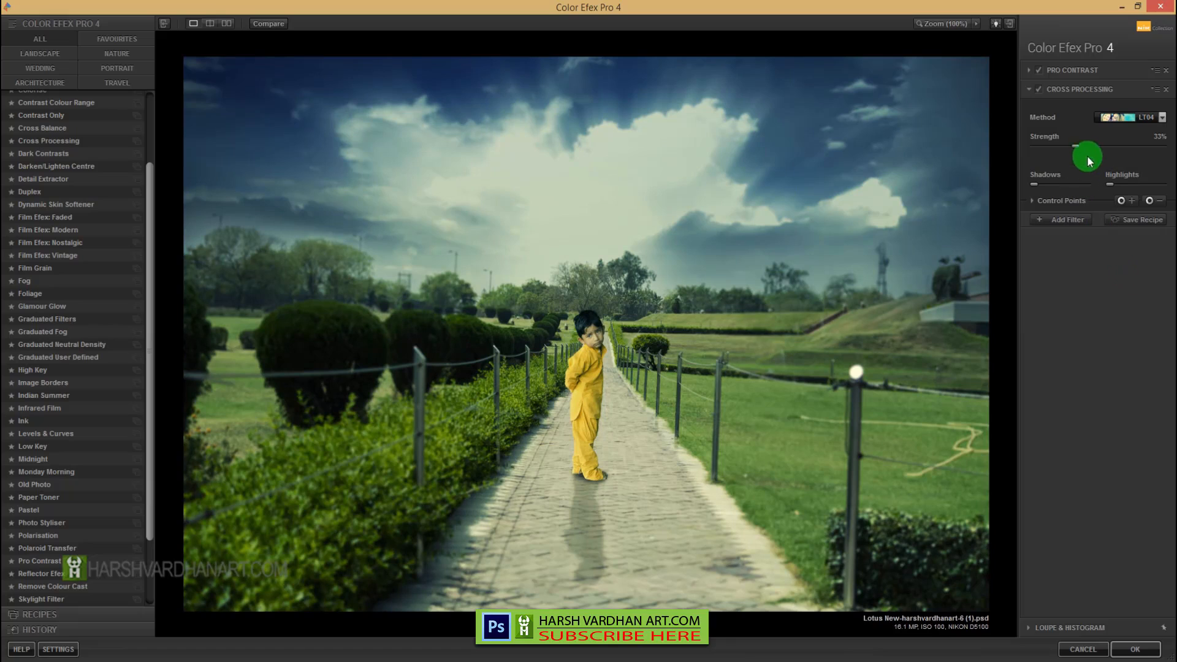
pyautogui.moveTo(1050, 146)
pyautogui.mouseDown()
pyautogui.moveTo(1079, 144)
pyautogui.moveTo(1064, 146)
pyautogui.mouseUp()
# Add a Vignette: Lens filter, place its centre in the clouds, shift its shape slightly toward Circle and set the amount to -9%
pyautogui.click(1065, 221)
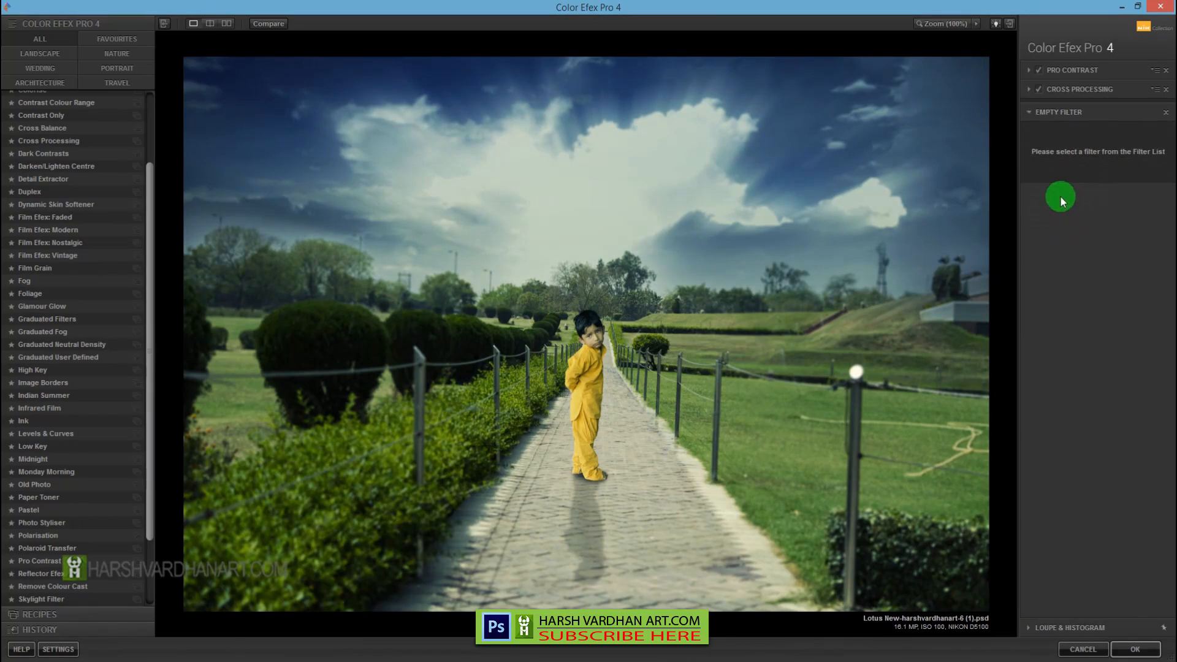
pyautogui.scroll(-1, 76, 376)
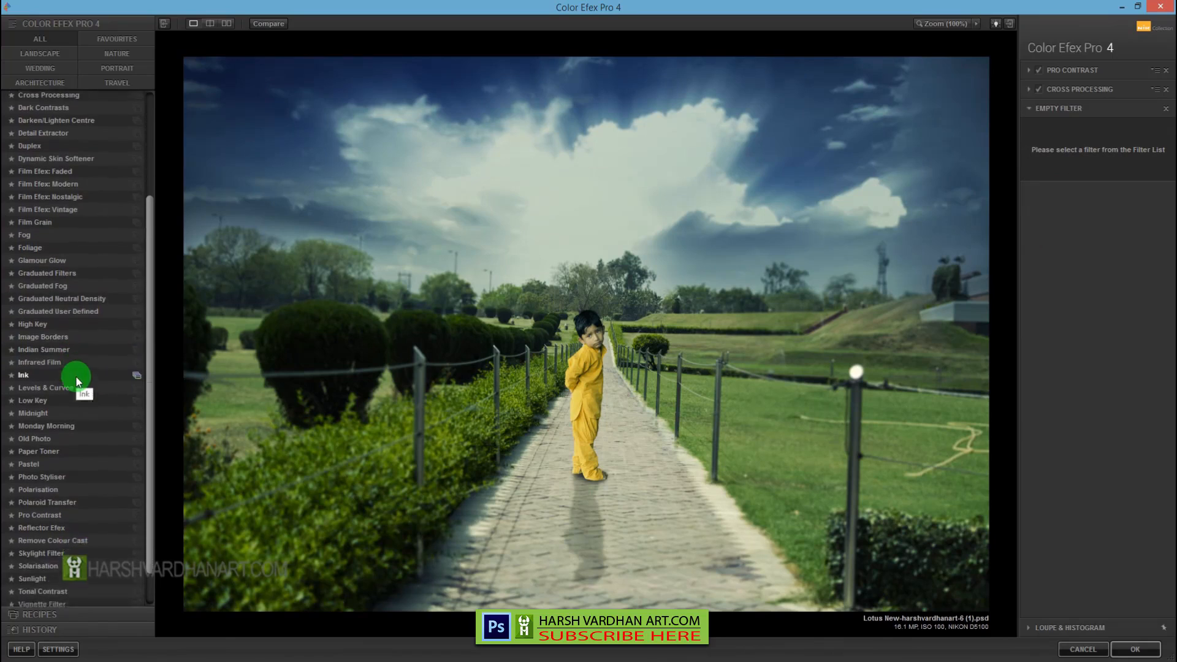
pyautogui.scroll(-2, 76, 380)
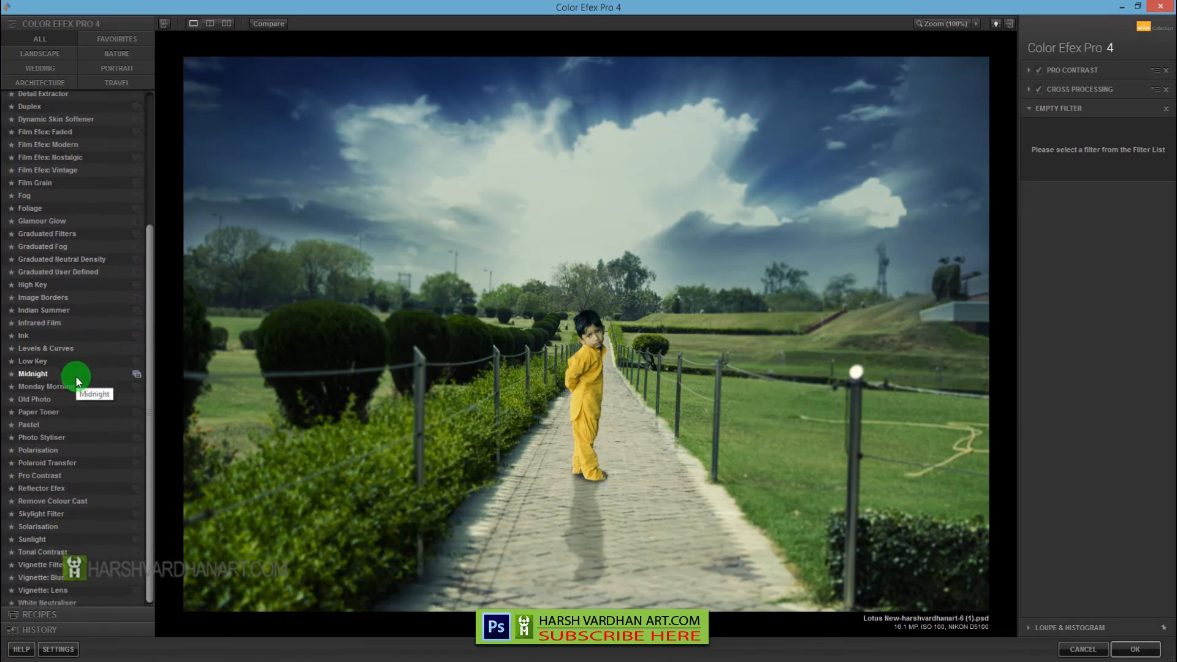
pyautogui.click(64, 588)
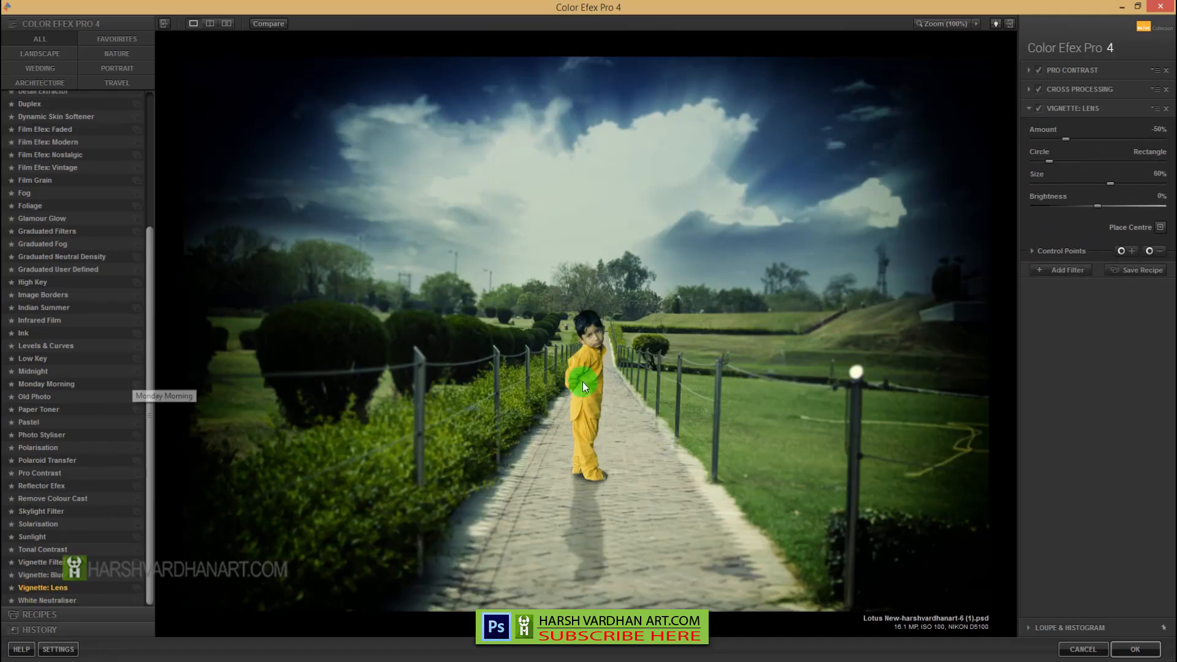
pyautogui.moveTo(1066, 139); pyautogui.dragTo(1092, 146)
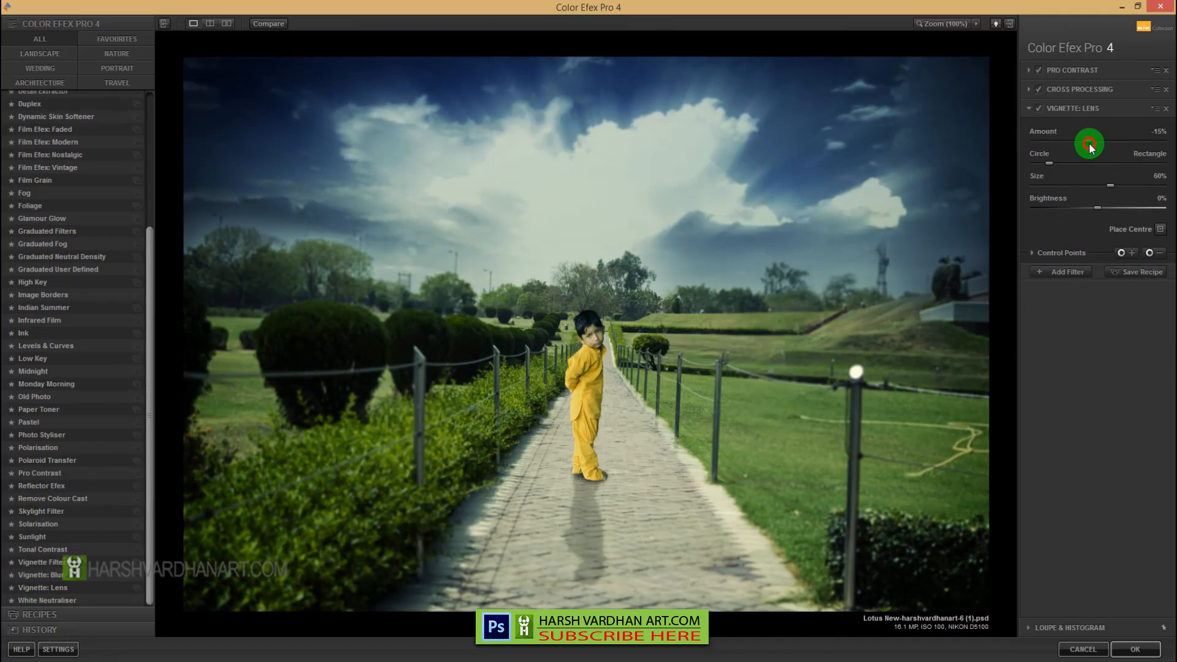
pyautogui.click(1159, 229)
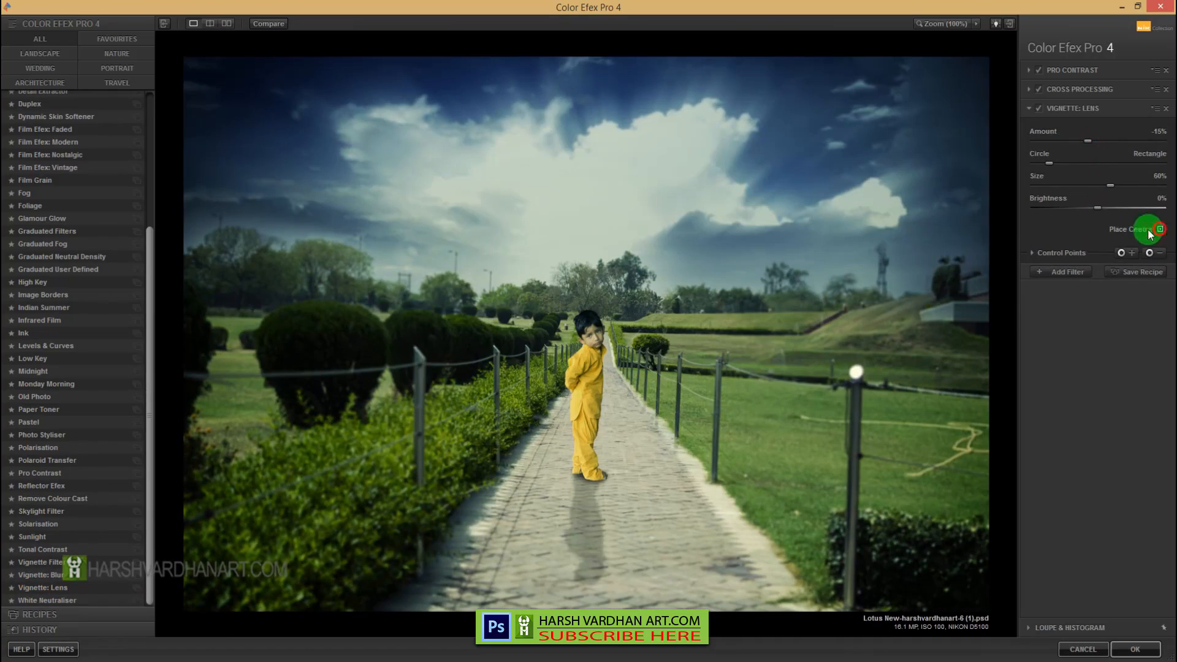
pyautogui.click(750, 241)
pyautogui.moveTo(1059, 164)
pyautogui.mouseDown()
pyautogui.moveTo(1045, 164)
pyautogui.moveTo(1070, 164)
pyautogui.moveTo(1036, 163)
pyautogui.moveTo(1098, 165)
pyautogui.moveTo(1051, 166)
pyautogui.moveTo(1093, 142)
pyautogui.mouseUp()
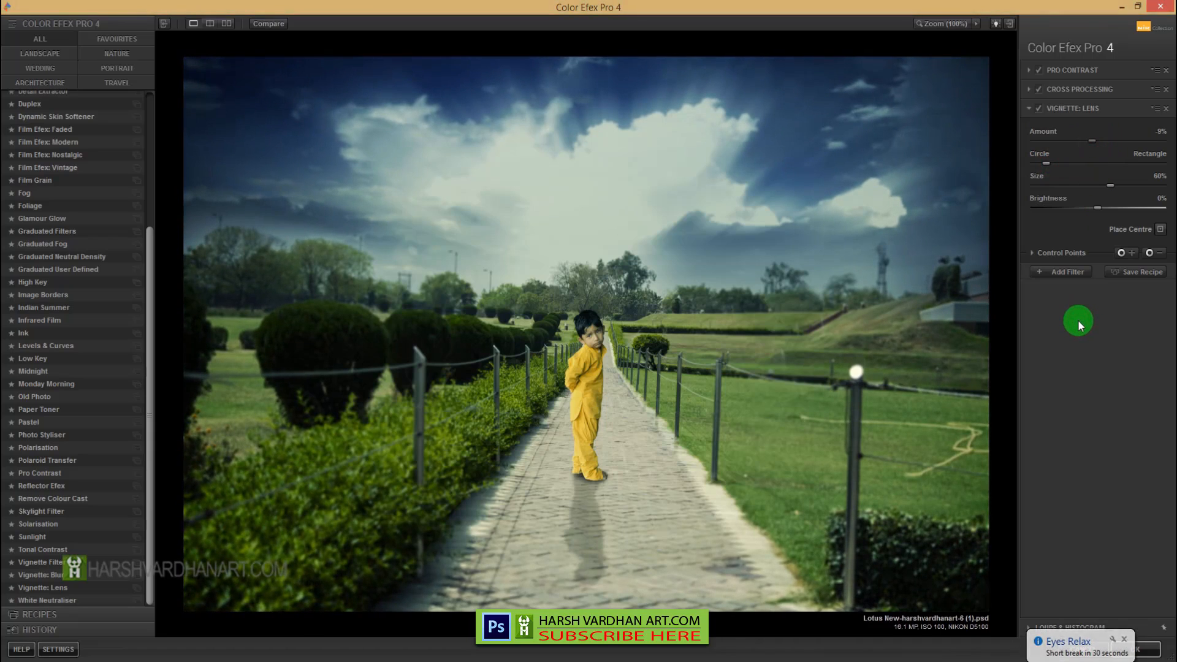
# Compare the image with the three stacked filters against the original several times
pyautogui.click(268, 27)
pyautogui.click(268, 27)
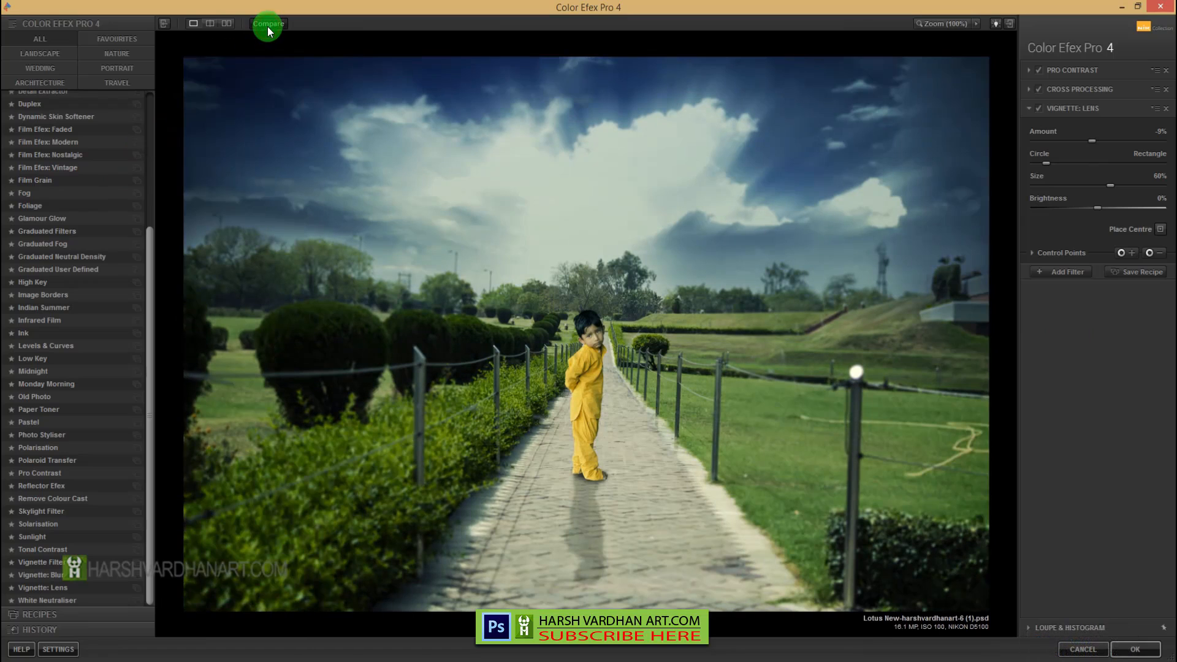
pyautogui.click(267, 27)
pyautogui.click(268, 27)
pyautogui.click(268, 27)
pyautogui.click(268, 27)
# Add a Foliage filter, try its other methods and choose method 1
pyautogui.click(1061, 272)
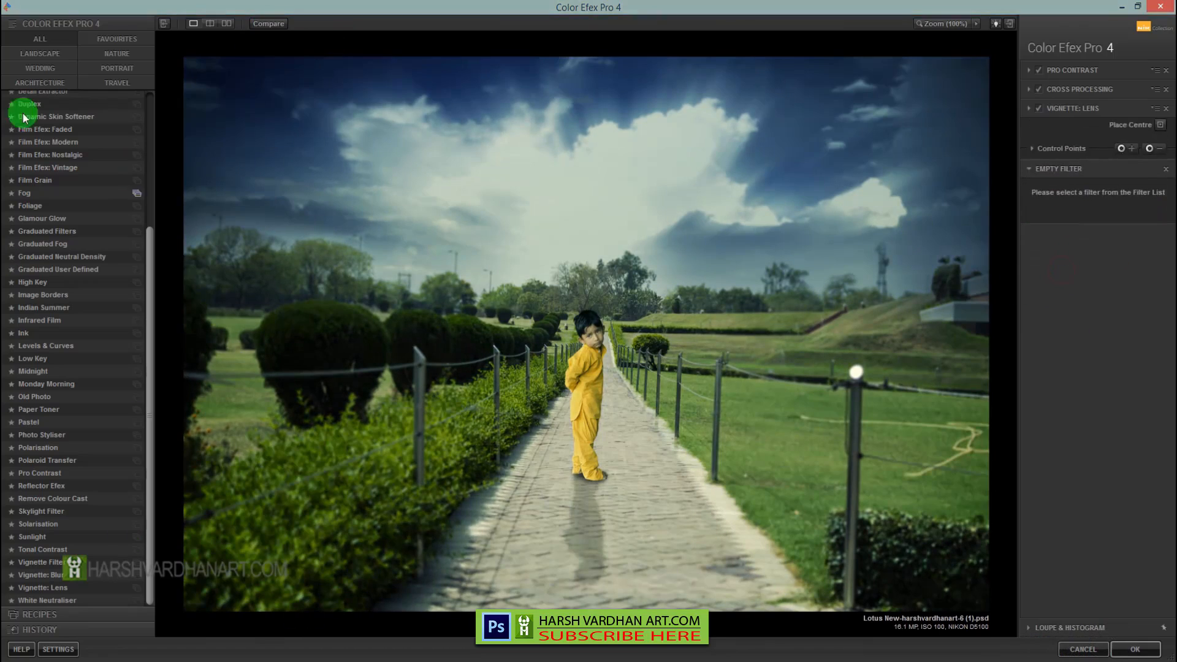
pyautogui.click(31, 206)
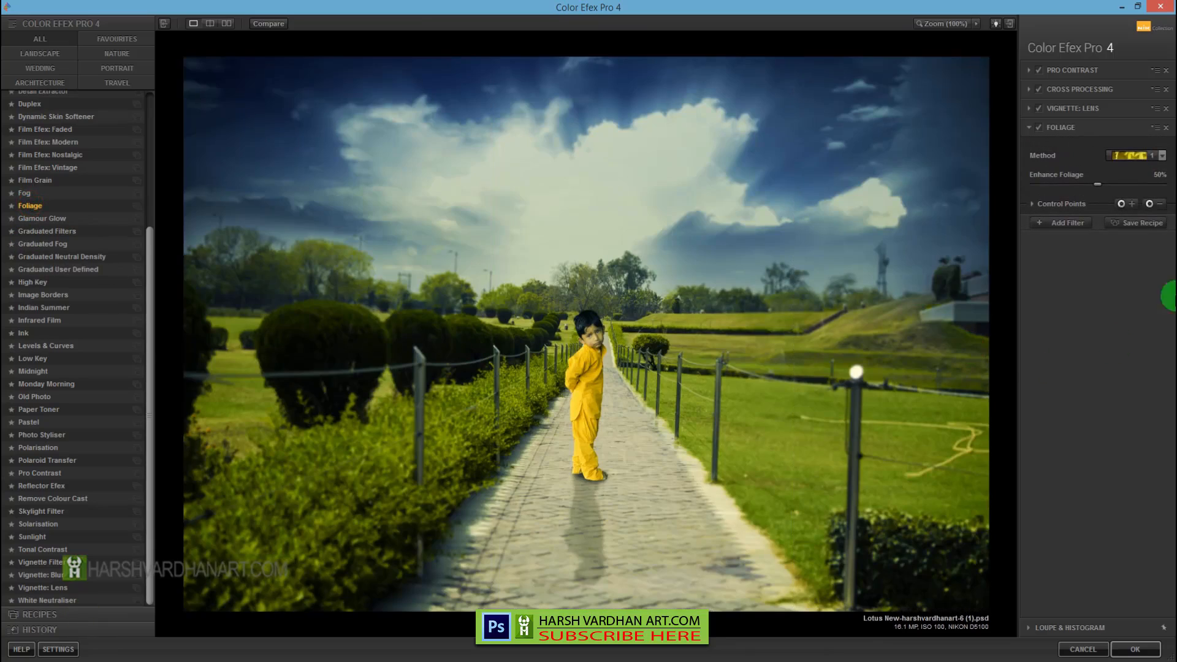
pyautogui.click(1155, 160)
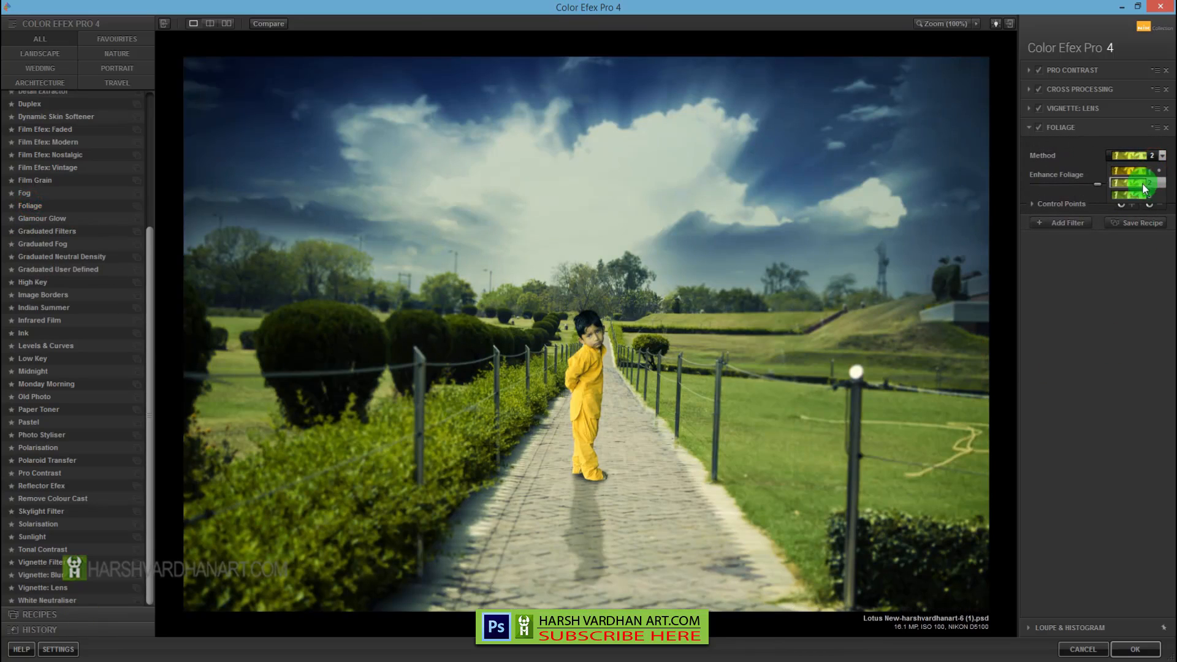
pyautogui.click(1139, 196)
pyautogui.moveTo(1140, 193); pyautogui.dragTo(1138, 170)
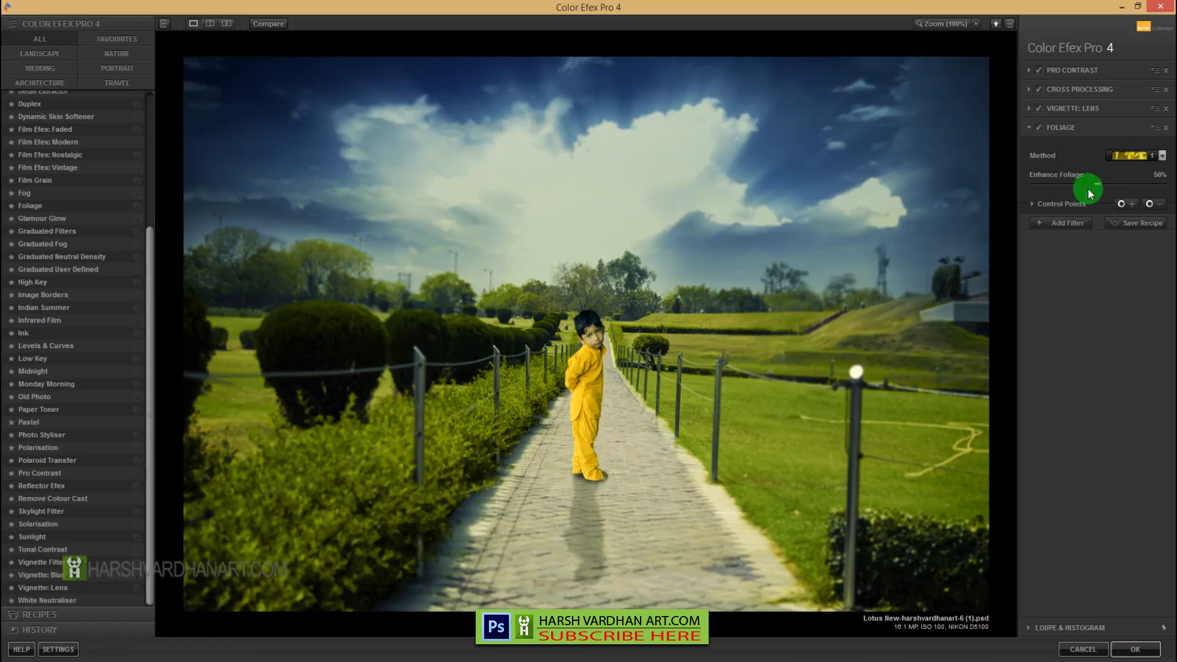
# Reduce Enhance Foliage to 24%, checking the image with the Foliage filter off and on
pyautogui.moveTo(1089, 193); pyautogui.dragTo(1067, 186)
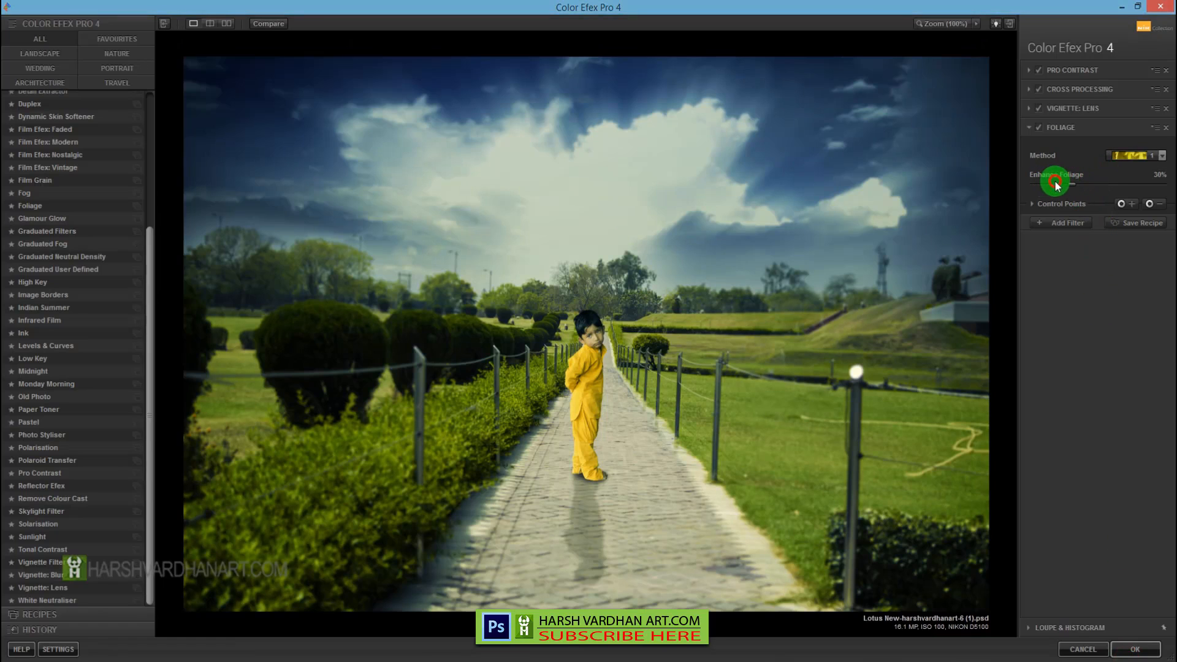
pyautogui.click(1039, 128)
pyautogui.click(1039, 127)
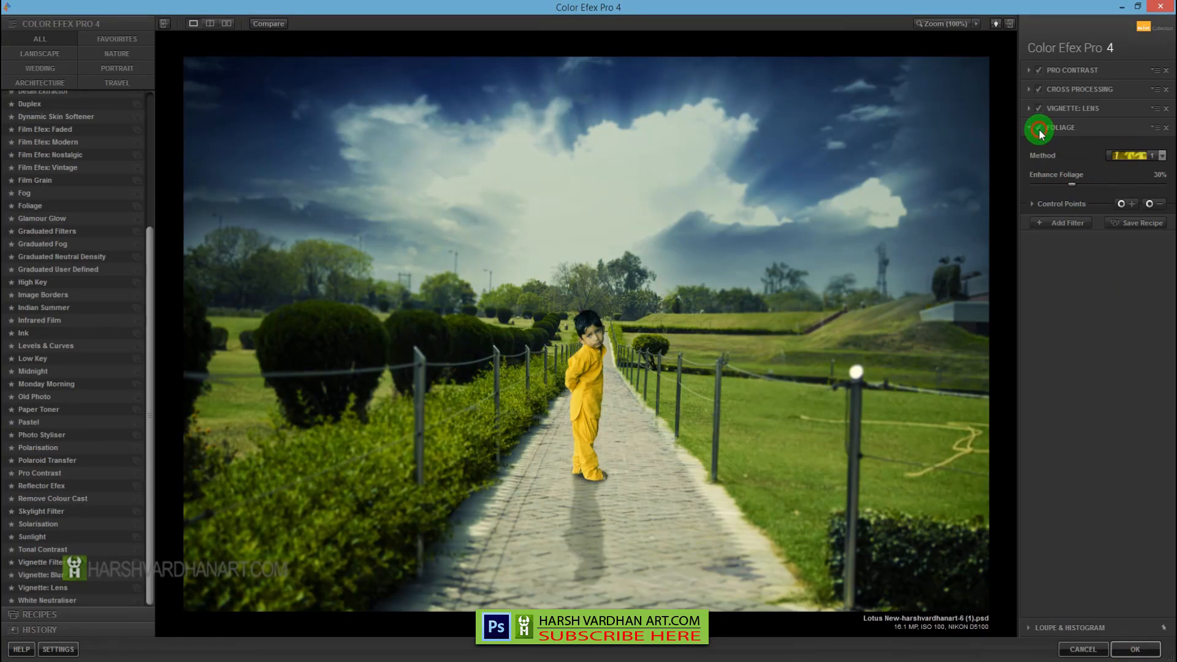
pyautogui.moveTo(1067, 179)
pyautogui.mouseDown()
pyautogui.moveTo(1053, 186)
pyautogui.moveTo(1065, 187)
pyautogui.mouseUp()
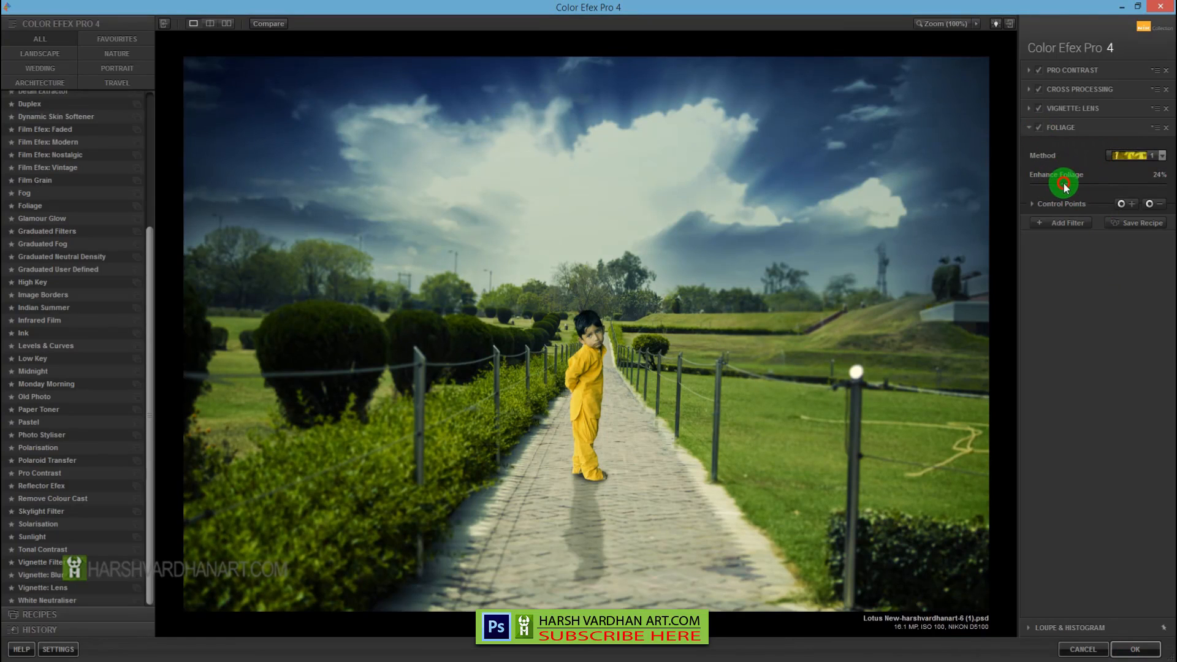
# Check the image with the Foliage filter off and on, and reduce Enhance Foliage to 14%
pyautogui.click(1039, 129)
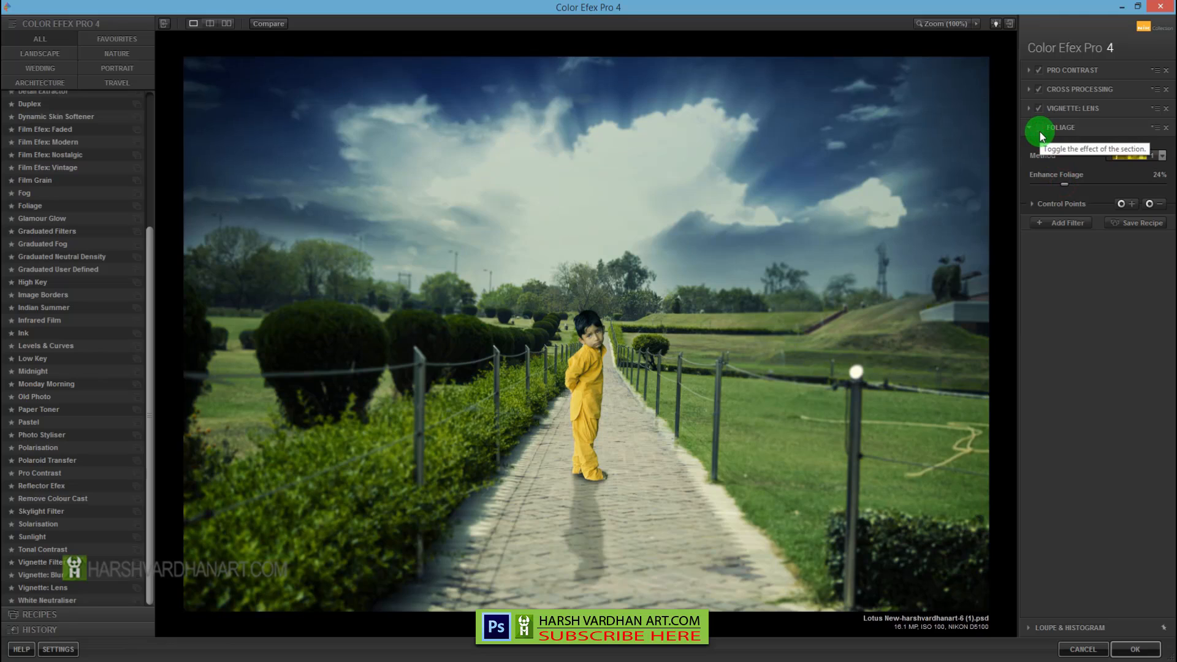
pyautogui.click(1039, 130)
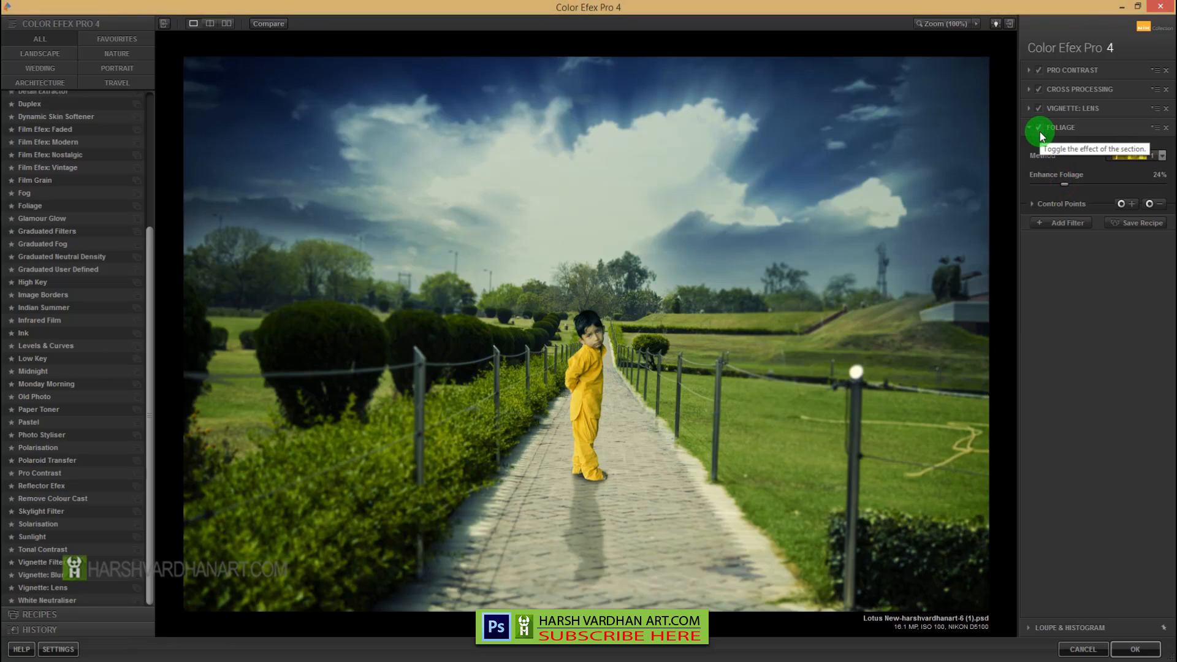
pyautogui.click(1039, 130)
pyautogui.click(1039, 130)
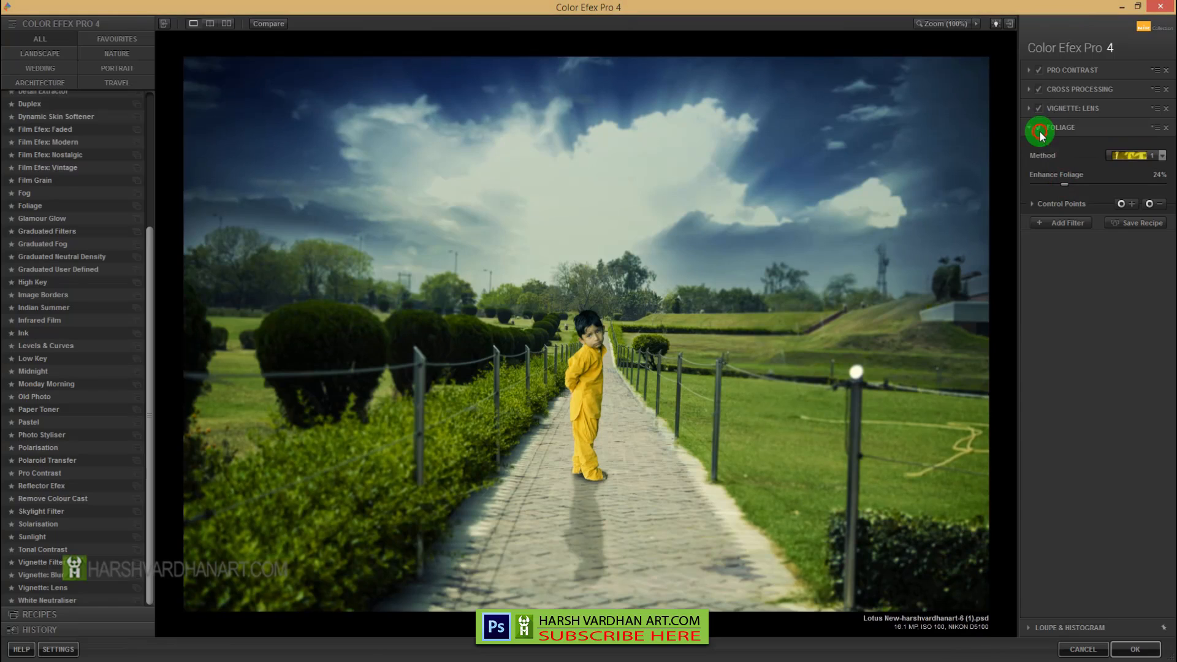
pyautogui.moveTo(1066, 184); pyautogui.dragTo(1046, 187)
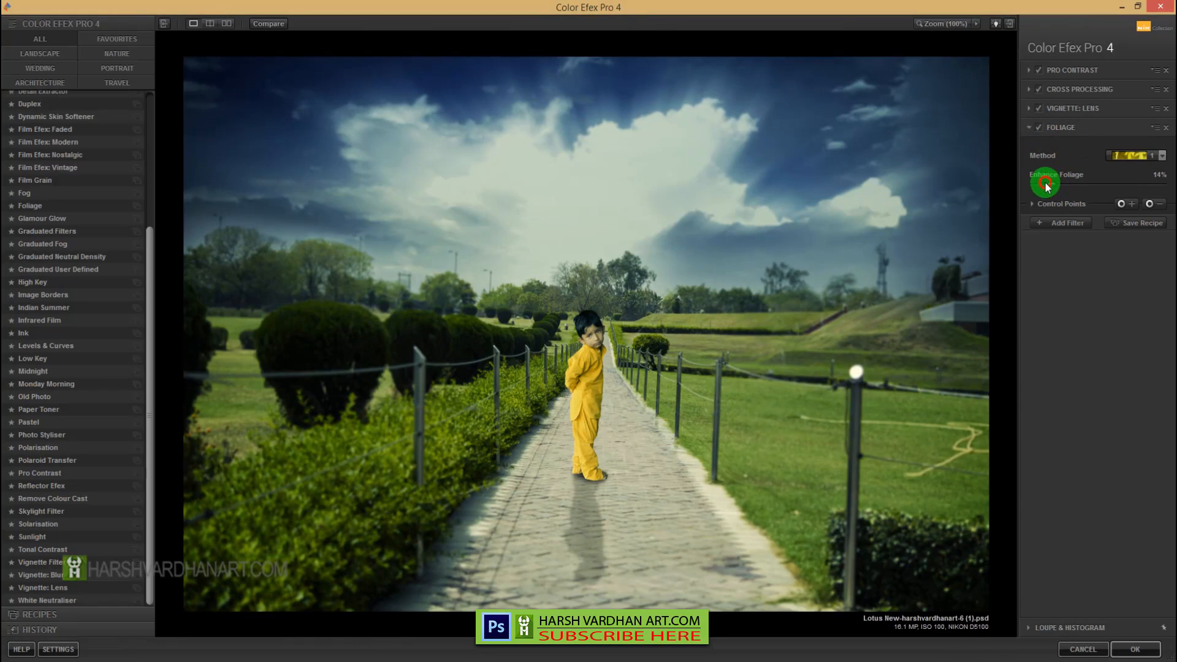
# Try a Fog filter limited by a control point, moving the point from the child to the lawn beside the path
pyautogui.click(1060, 222)
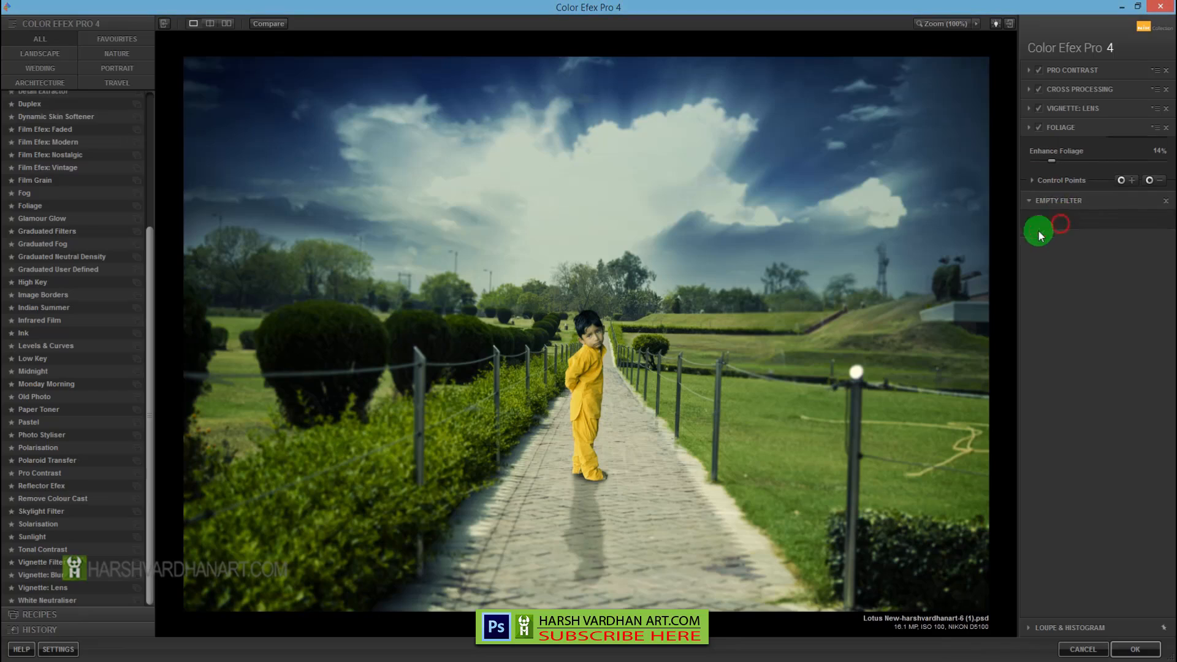
pyautogui.click(36, 195)
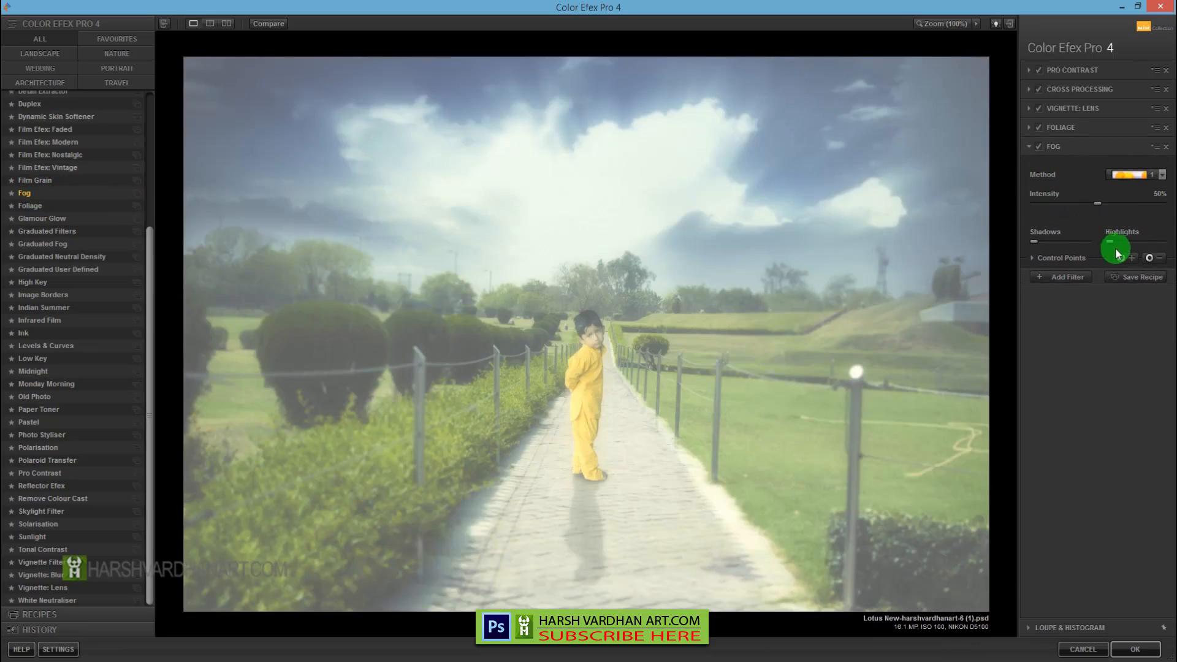
pyautogui.click(1132, 258)
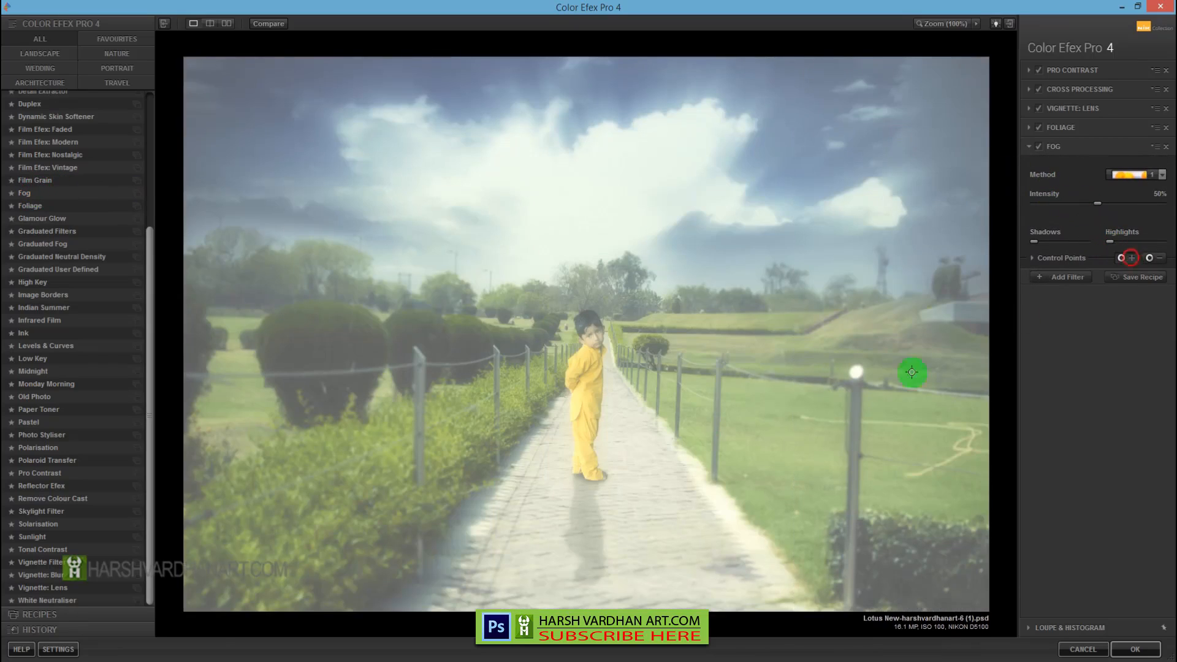
pyautogui.click(610, 386)
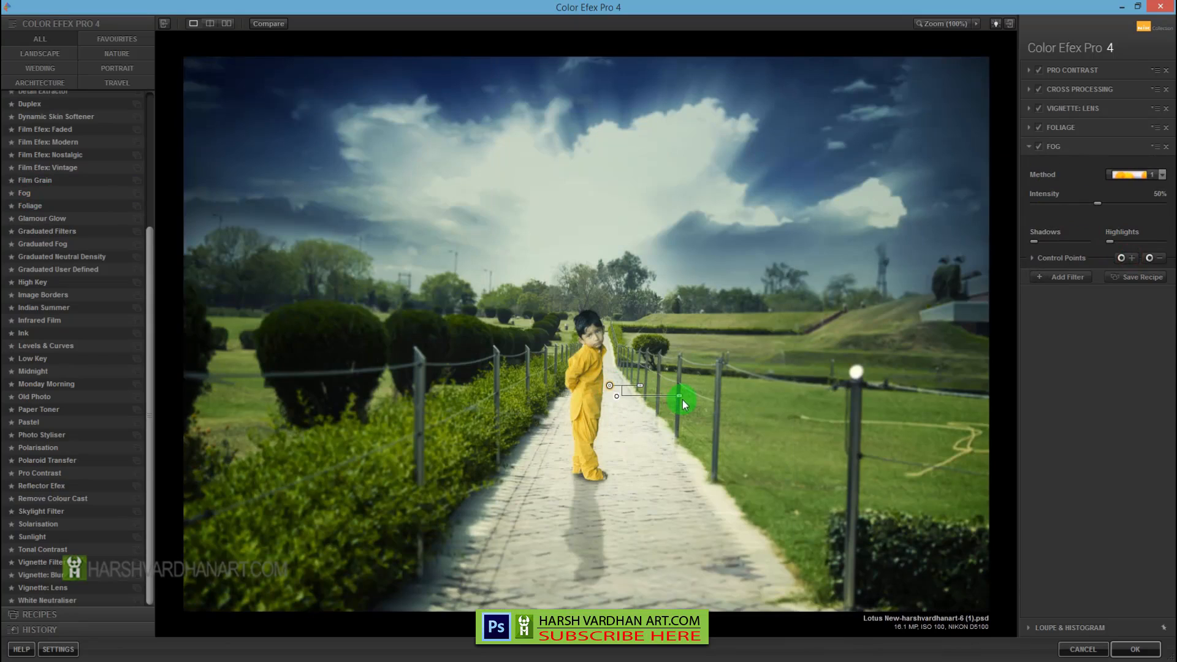
pyautogui.moveTo(610, 386); pyautogui.dragTo(754, 429)
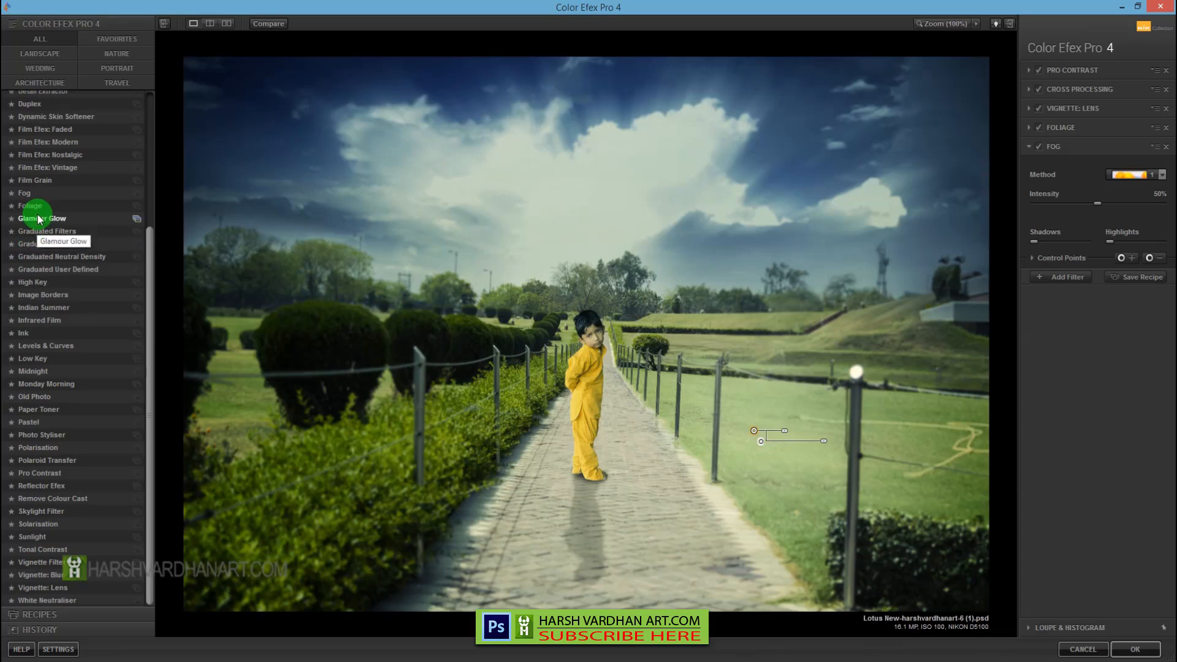
# Replace the Fog filter with a Skylight Filter, try its strength at 9% and remove it from the stack
pyautogui.click(39, 514)
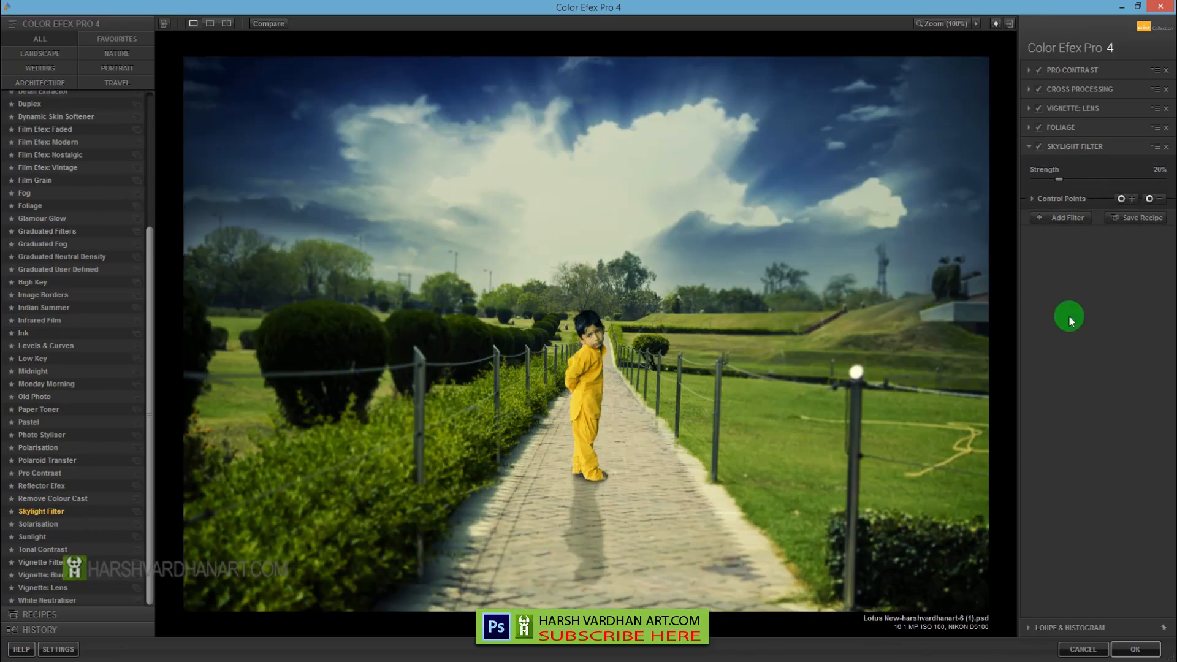
pyautogui.moveTo(1061, 179)
pyautogui.mouseDown()
pyautogui.moveTo(1091, 176)
pyautogui.moveTo(1046, 176)
pyautogui.mouseUp()
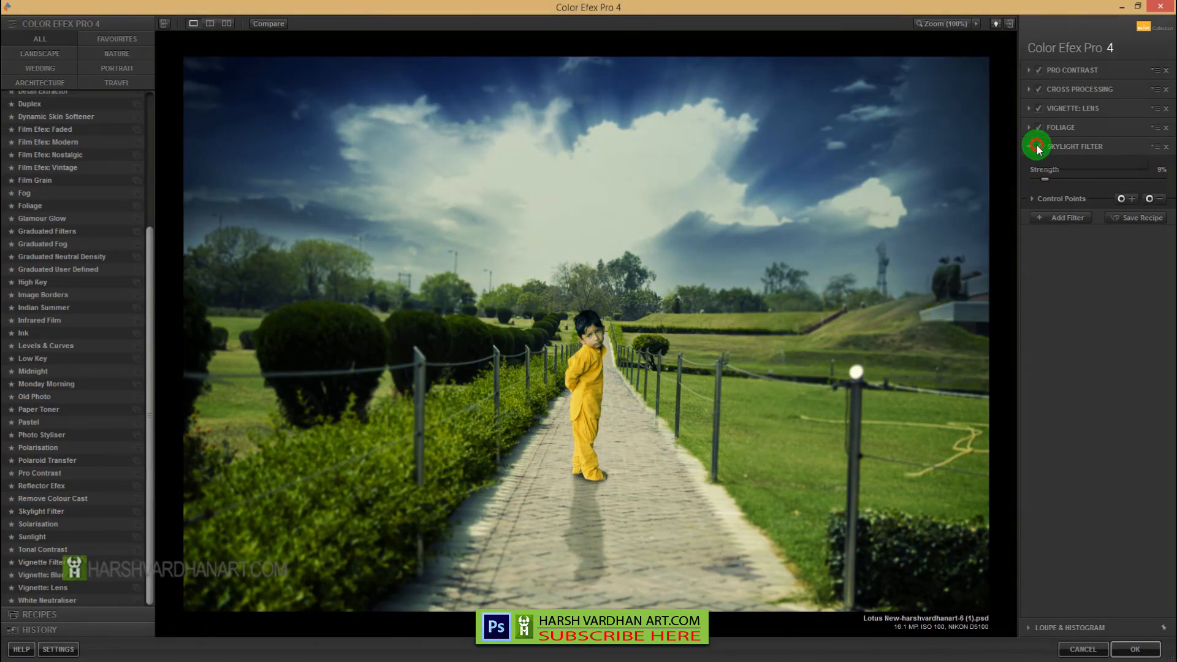
pyautogui.click(1037, 146)
pyautogui.click(1165, 146)
# Add an Indian Summer filter to the stack after Foliage
pyautogui.click(1059, 223)
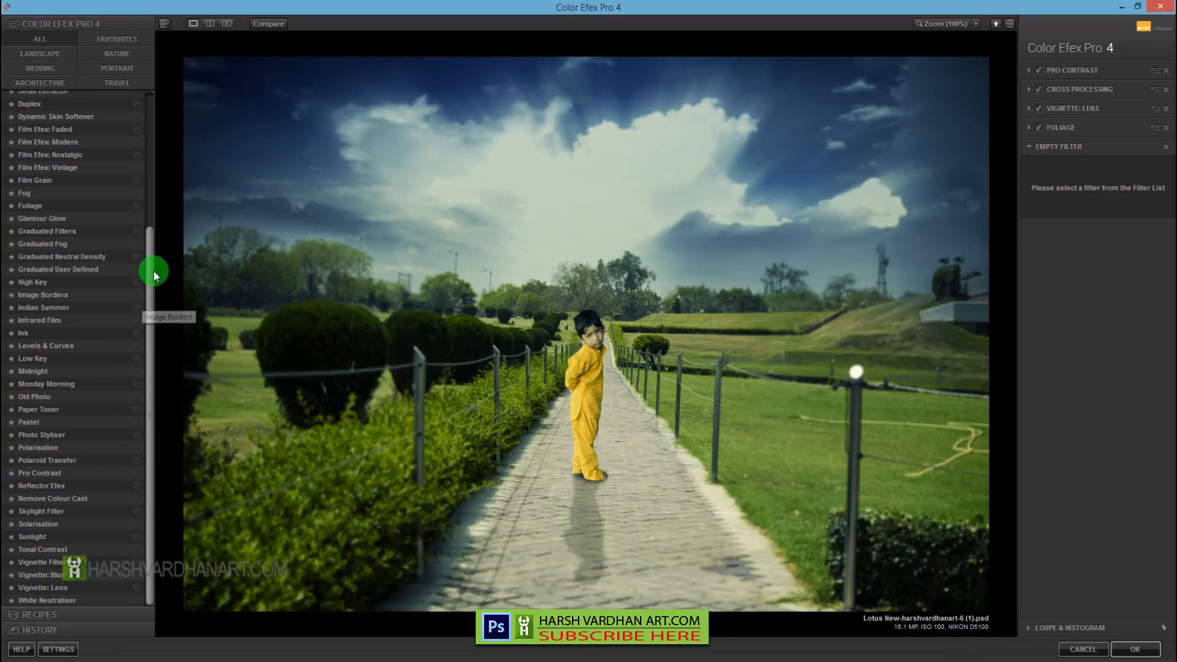
pyautogui.moveTo(152, 269); pyautogui.dragTo(154, 132)
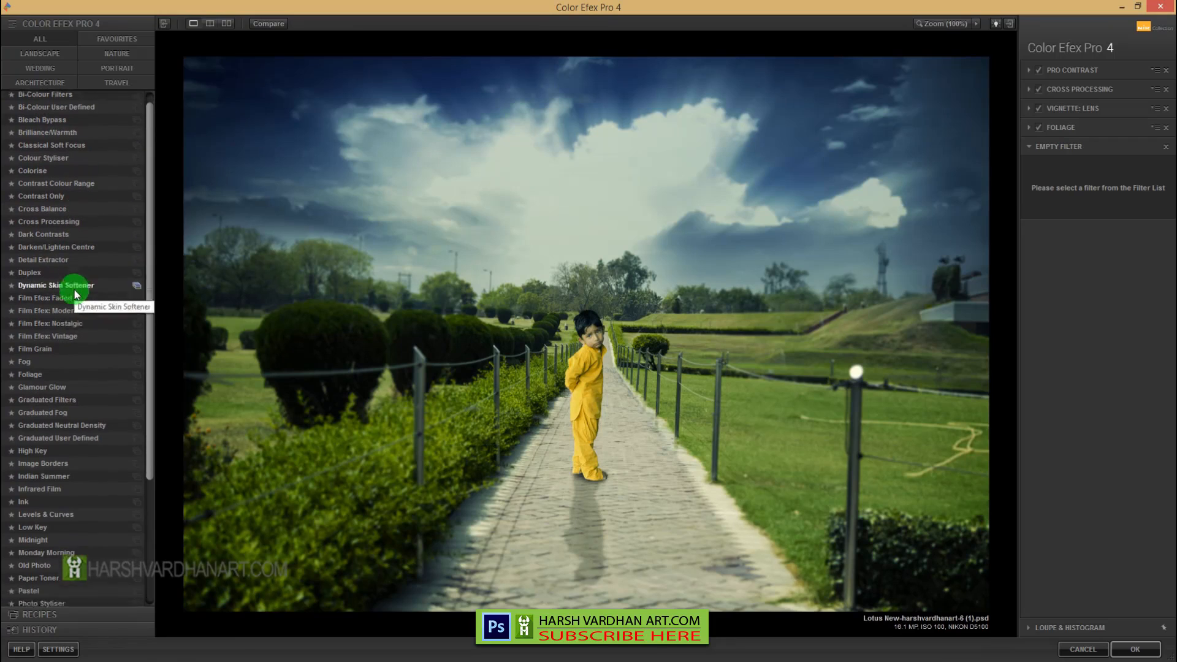
pyautogui.scroll(-2, 73, 293)
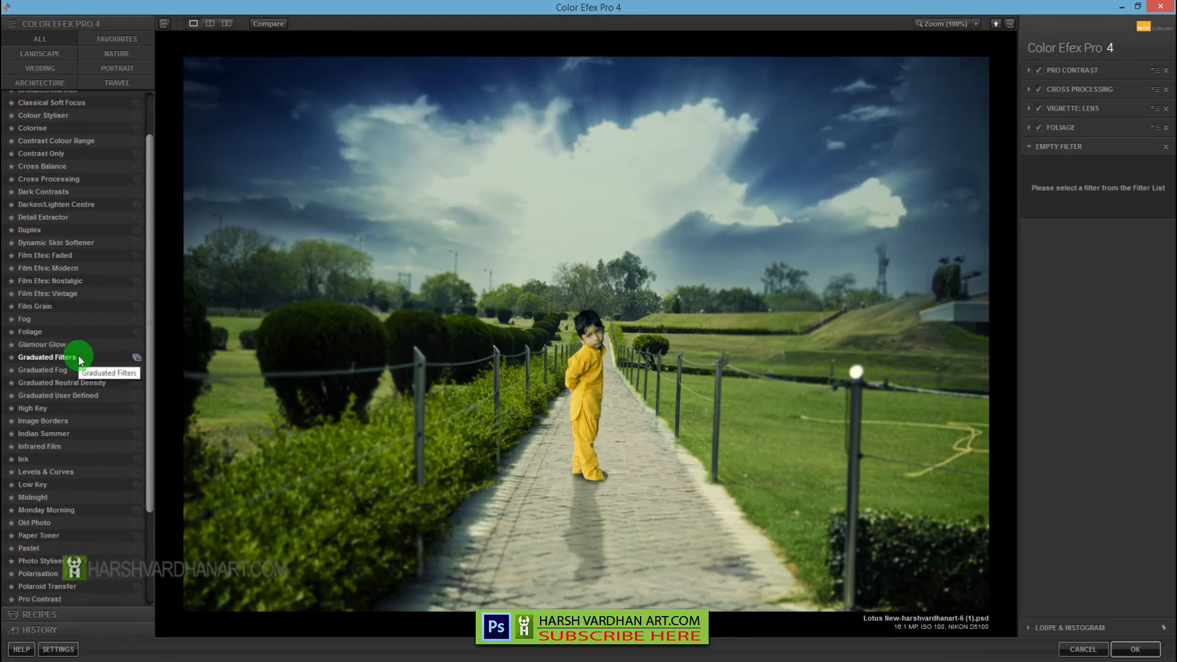
pyautogui.scroll(-2, 79, 360)
pyautogui.scroll(-2, 80, 360)
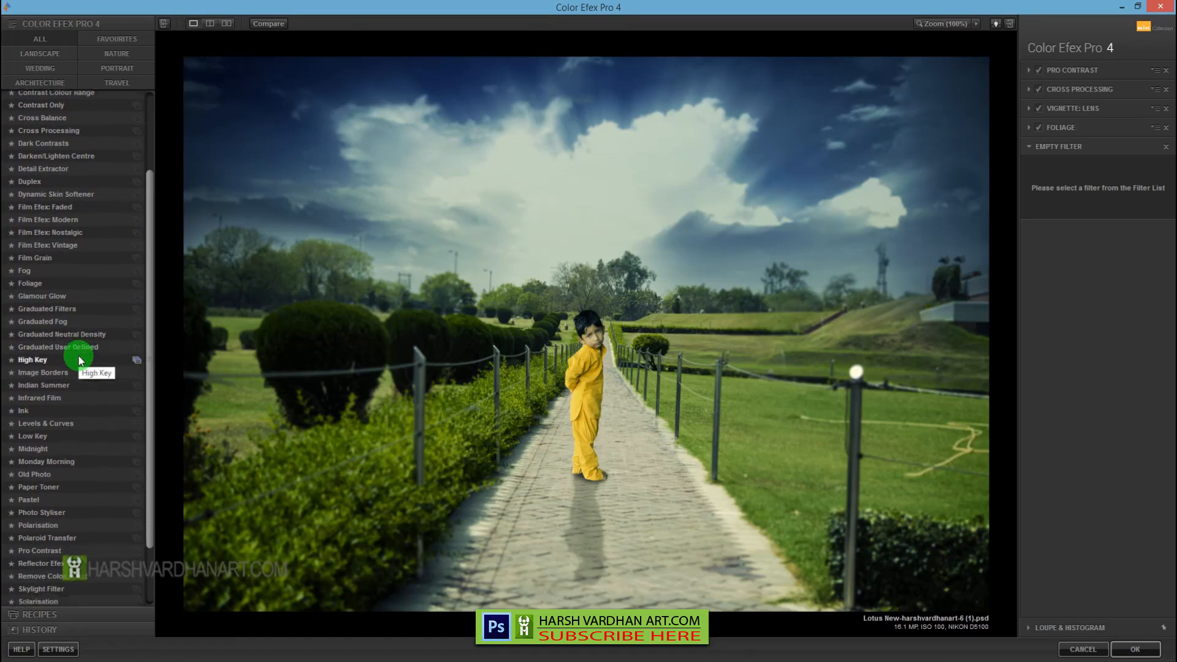
pyautogui.scroll(-1, 79, 359)
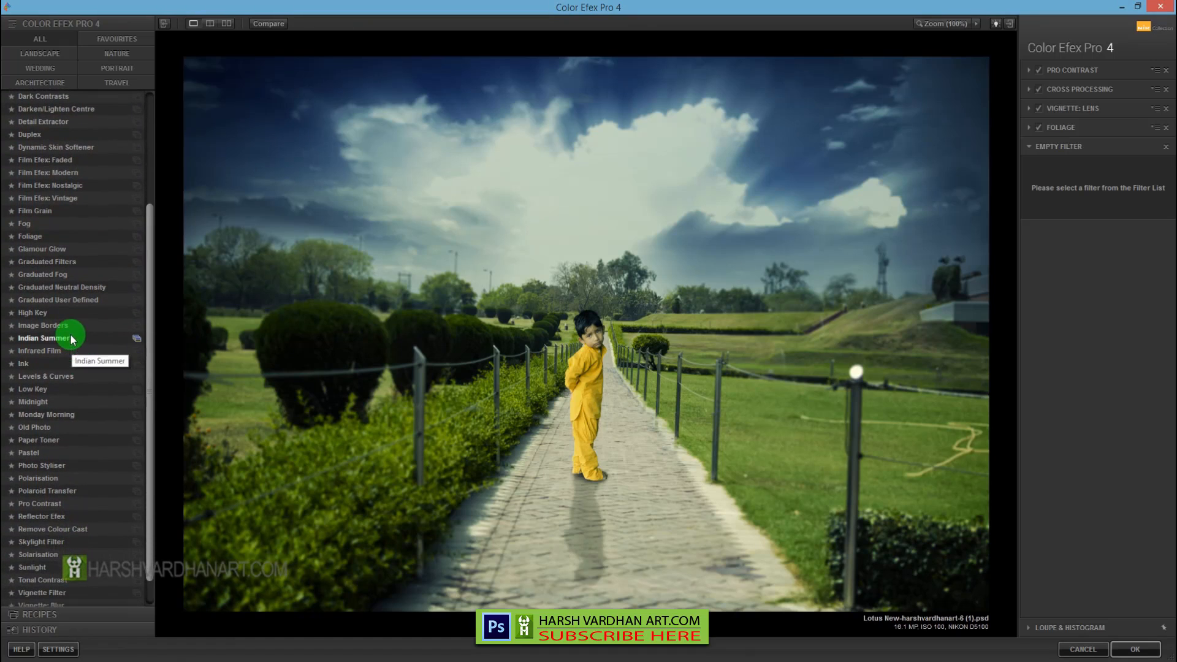
pyautogui.click(65, 339)
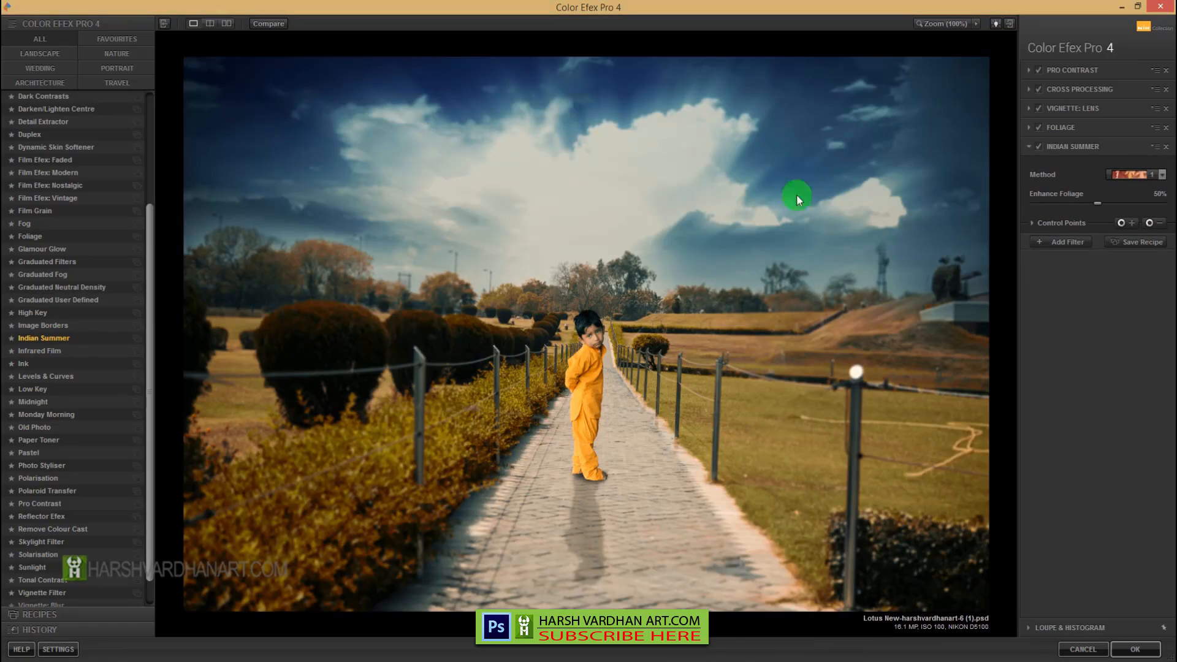
# Choose Indian Summer method 1, set Enhance Foliage to 44% and compare the result with the original image
pyautogui.click(1161, 175)
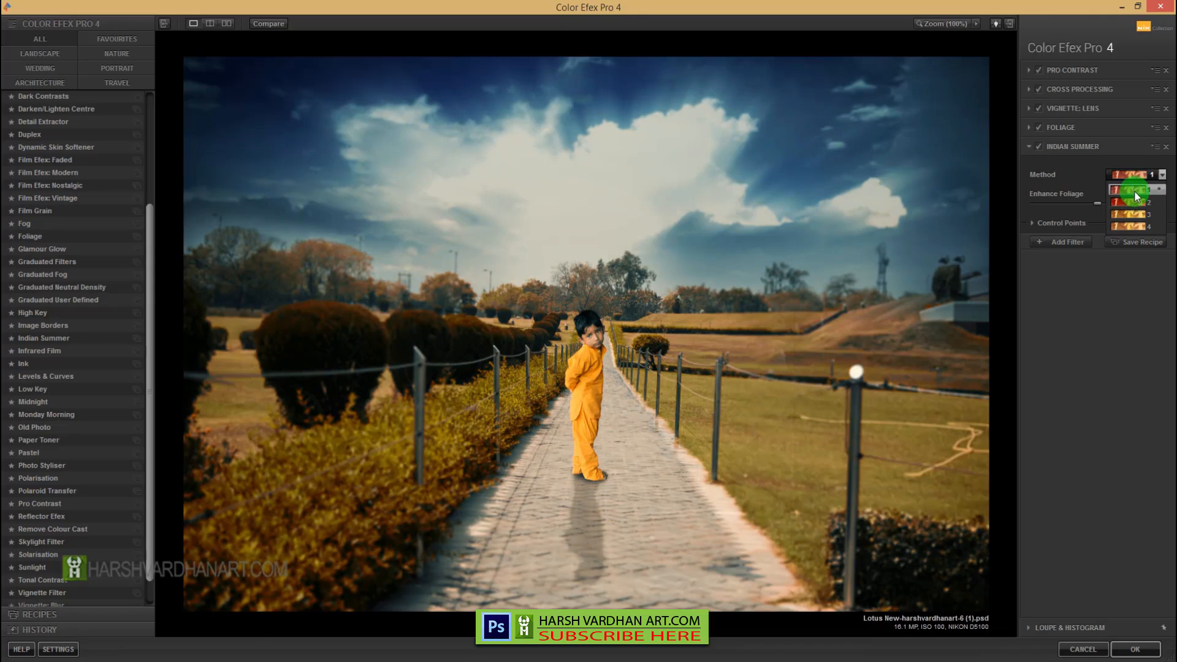
pyautogui.click(1136, 195)
pyautogui.moveTo(1096, 203)
pyautogui.mouseDown()
pyautogui.moveTo(1070, 205)
pyautogui.moveTo(1088, 205)
pyautogui.mouseUp()
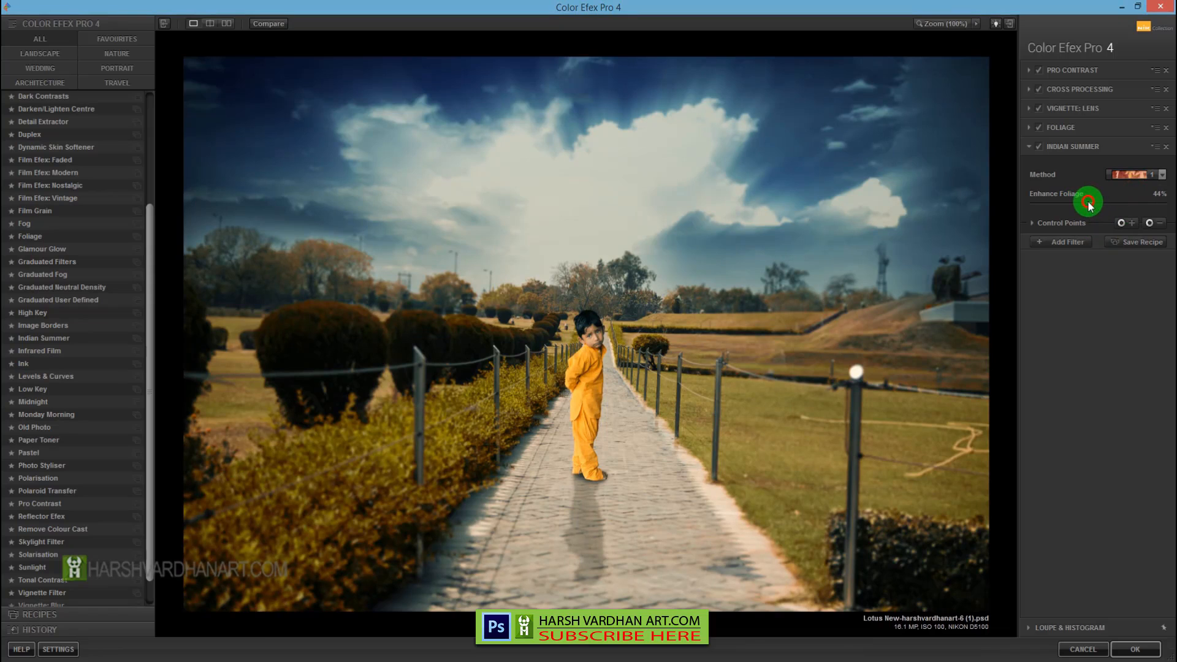
pyautogui.click(263, 24)
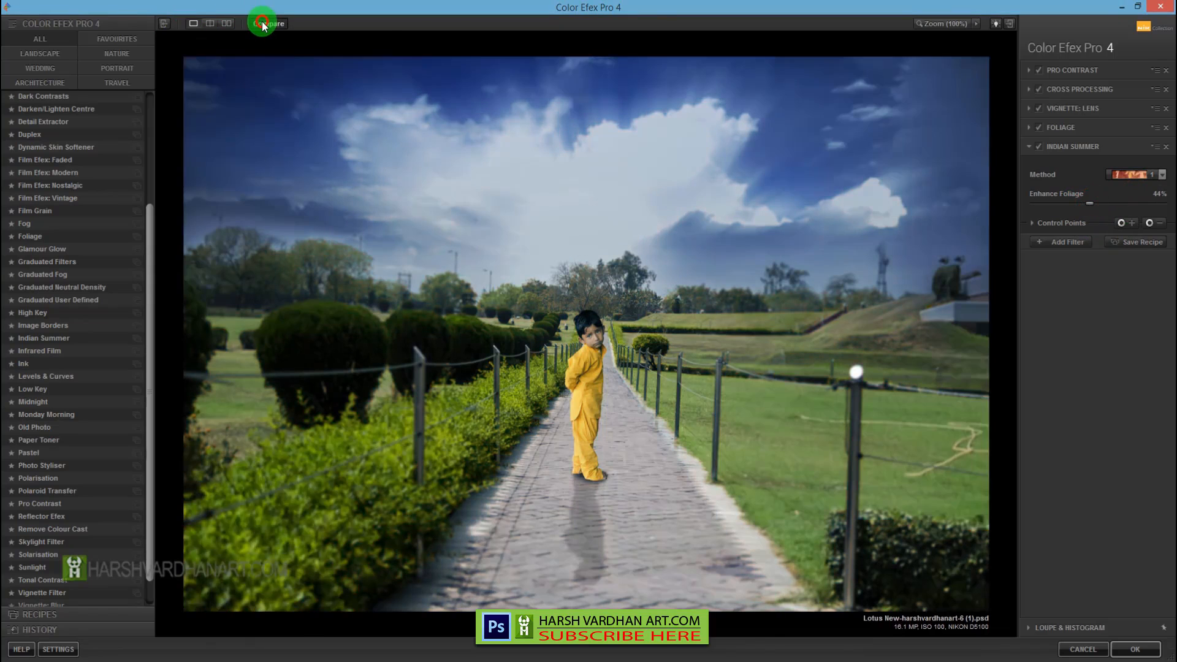
pyautogui.click(263, 24)
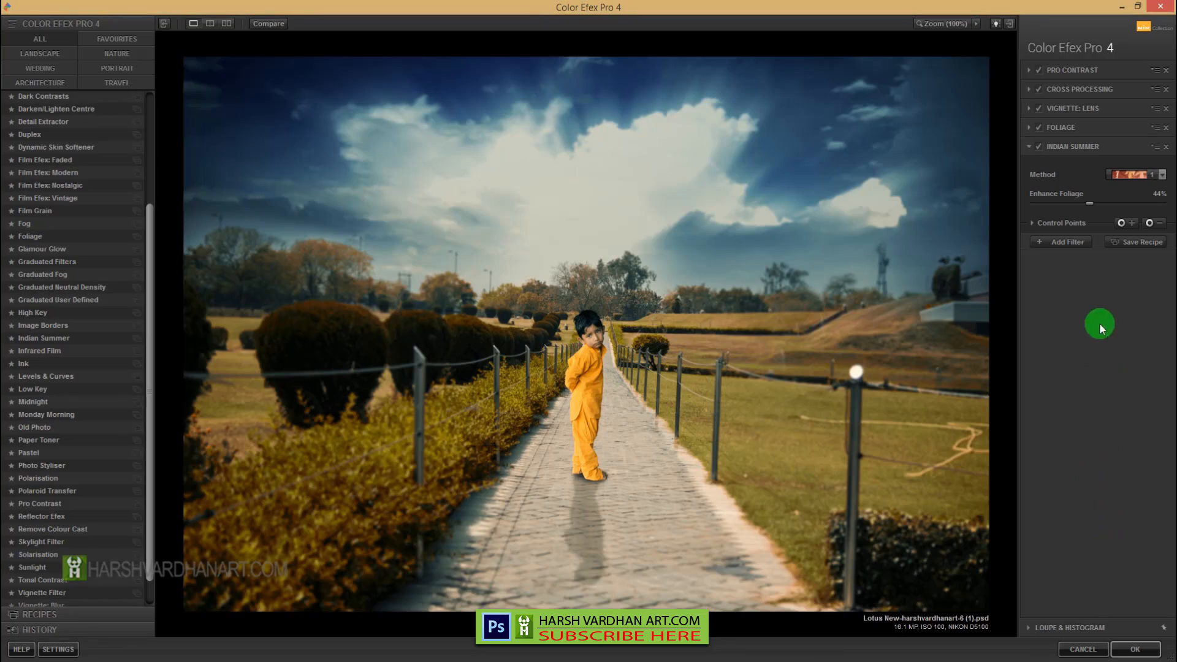
# Add a Polarisation filter with its strength at 51%, checking the image with the filter off and on
pyautogui.click(1067, 242)
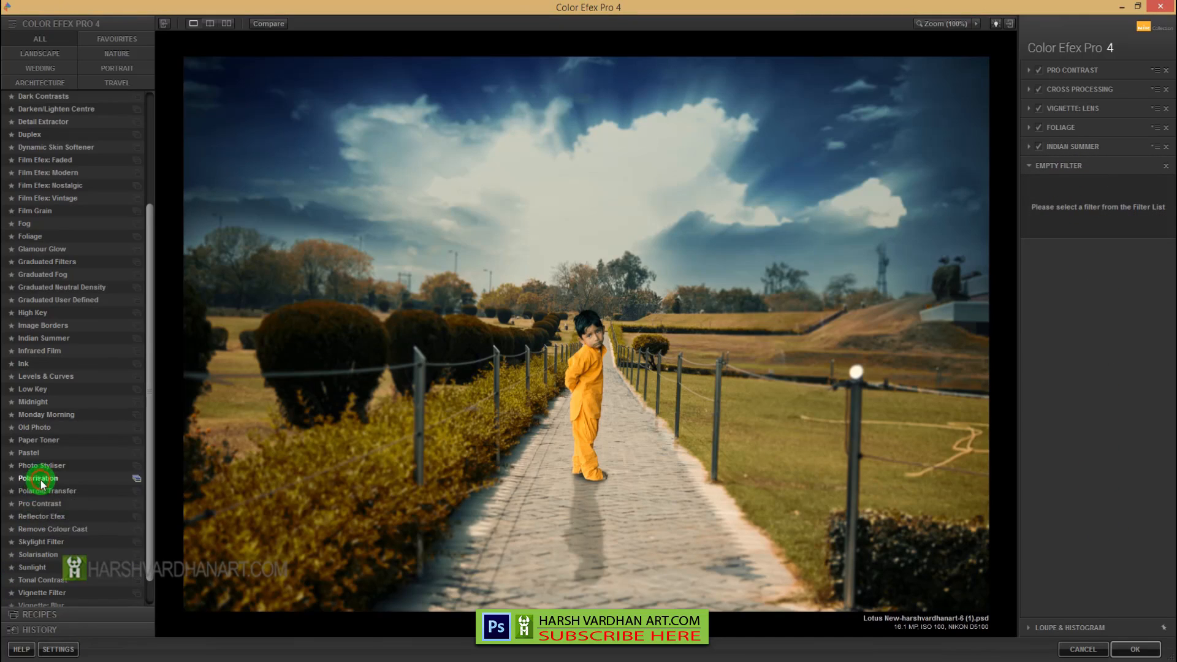
pyautogui.click(38, 478)
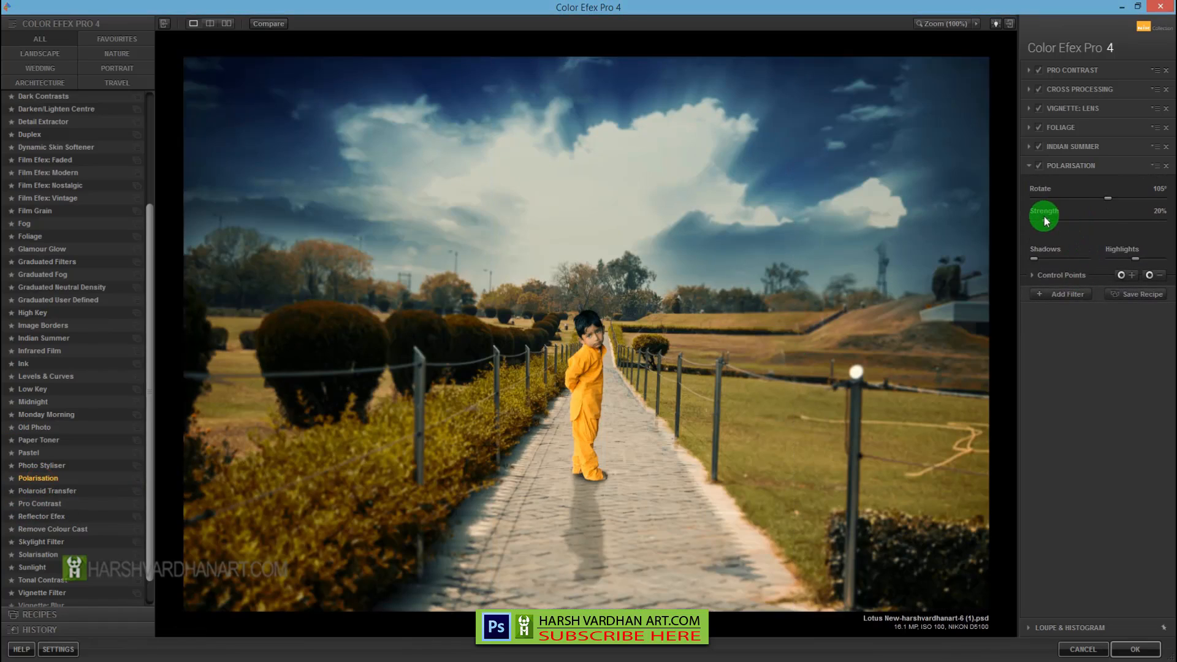
pyautogui.moveTo(1046, 221)
pyautogui.mouseDown()
pyautogui.moveTo(1091, 228)
pyautogui.moveTo(1066, 225)
pyautogui.mouseUp()
pyautogui.click(1039, 166)
pyautogui.click(1038, 166)
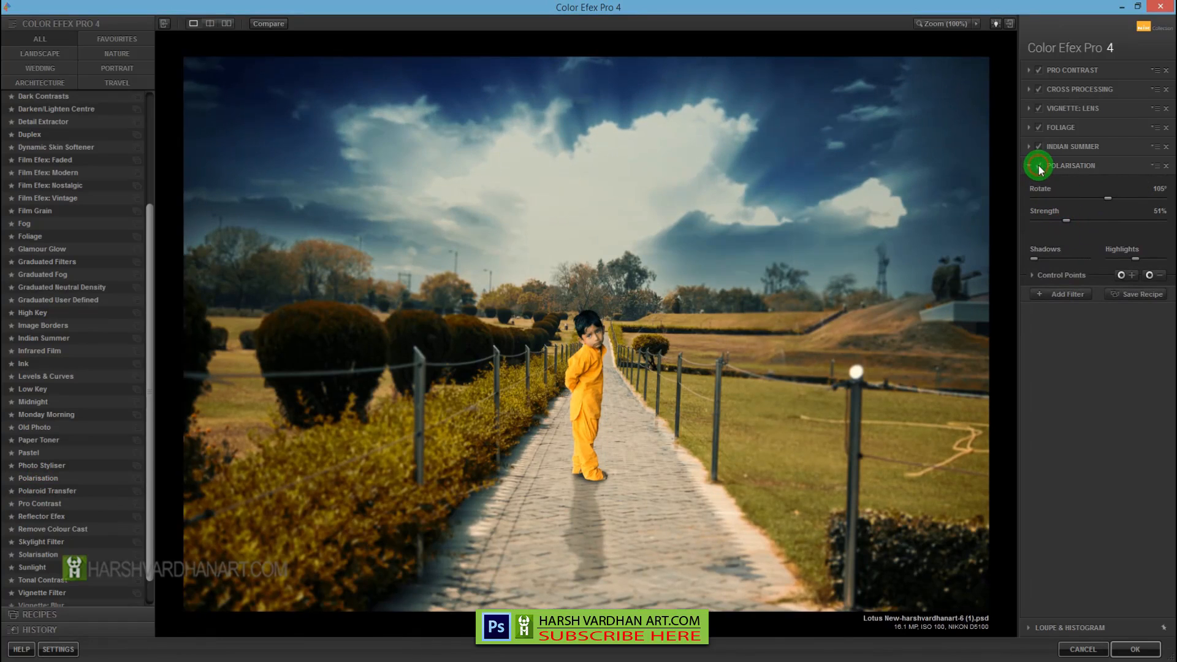
pyautogui.click(1038, 165)
pyautogui.click(1038, 166)
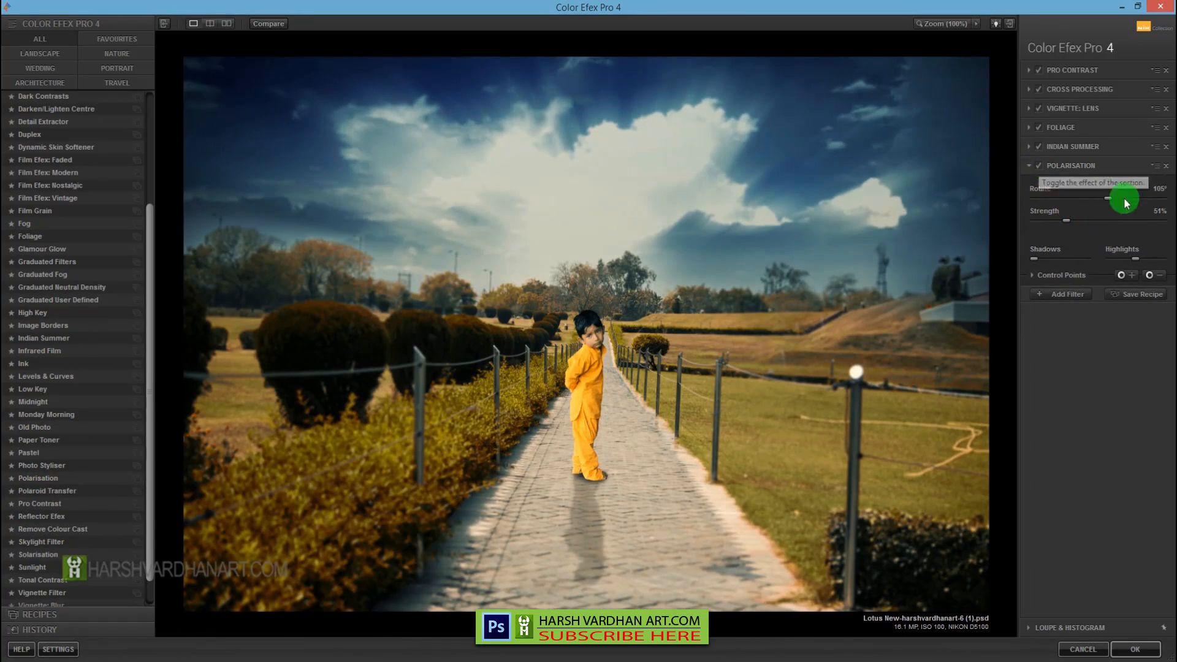
# Reduce the Polarisation strength to 41%, checking the effect off and on, and apply the whole filter stack to the image
pyautogui.moveTo(1064, 221)
pyautogui.mouseDown()
pyautogui.moveTo(1129, 220)
pyautogui.moveTo(1062, 219)
pyautogui.mouseUp()
pyautogui.click(1037, 167)
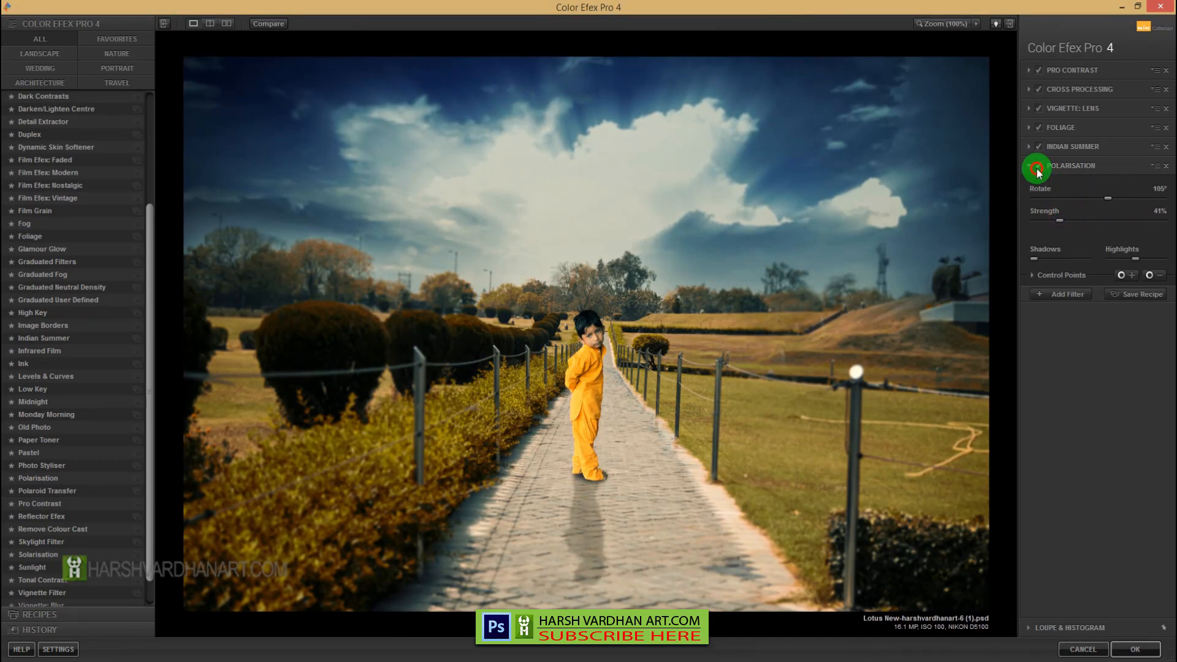
pyautogui.click(1038, 167)
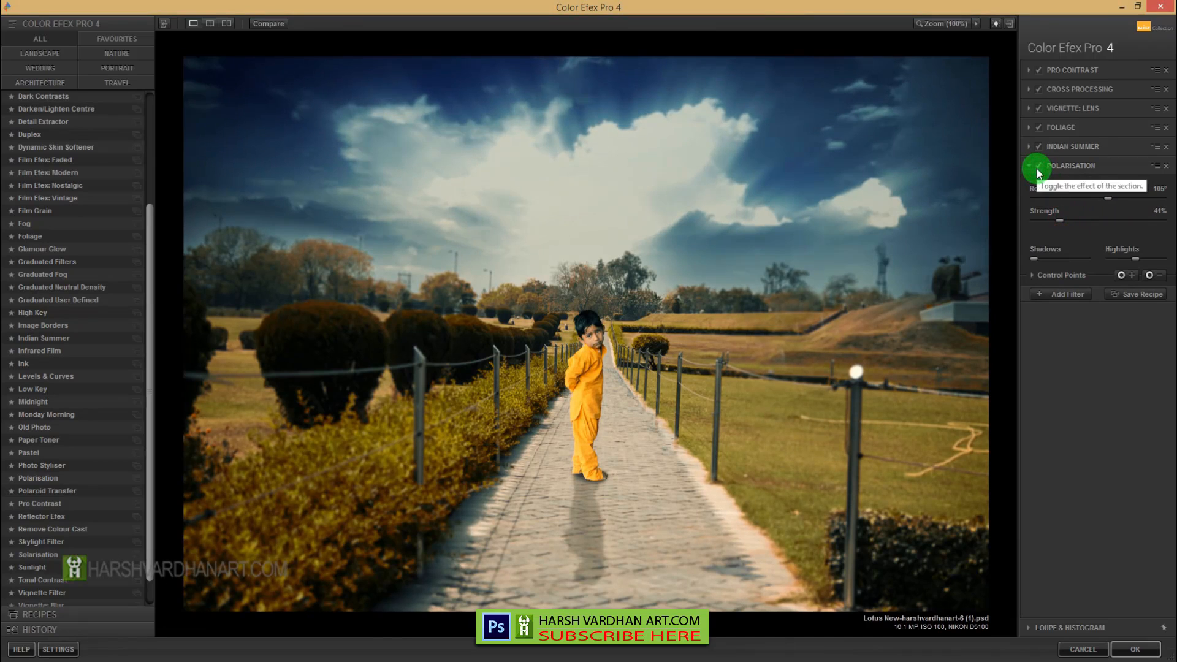
pyautogui.click(1037, 167)
pyautogui.click(1136, 649)
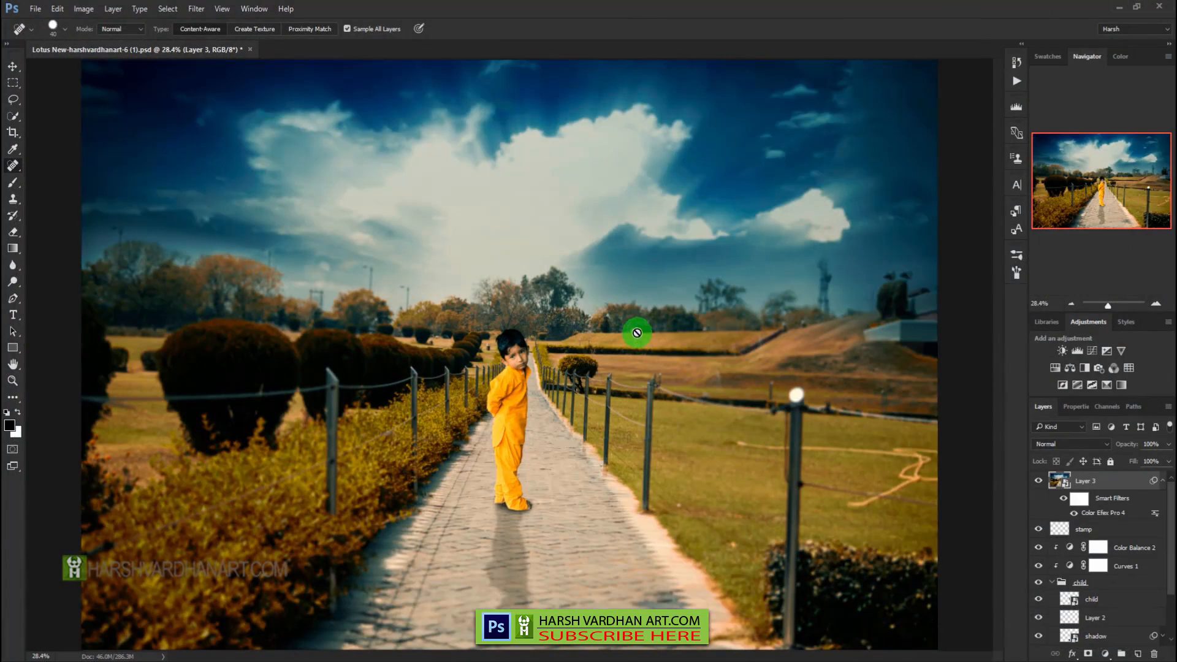
# Create a new layer above the filtered image and spot-heal a mark on the child's cheek with a brush reduced to size 7
pyautogui.moveTo(578, 326); pyautogui.dragTo(614, 431)
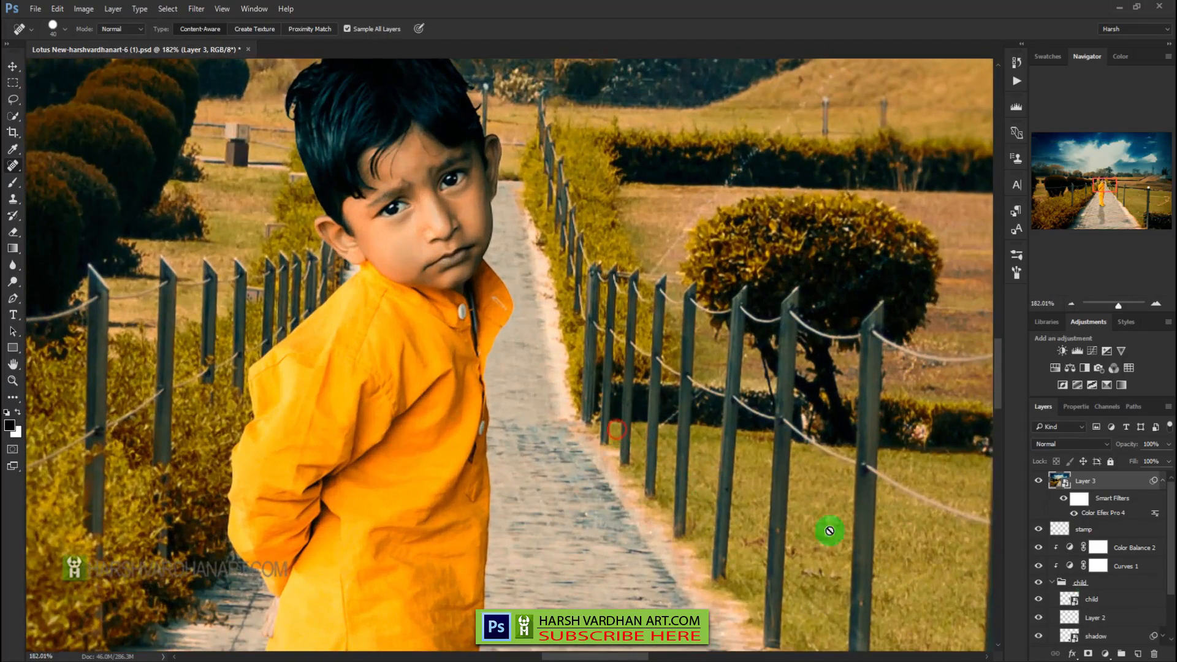
pyautogui.click(1138, 653)
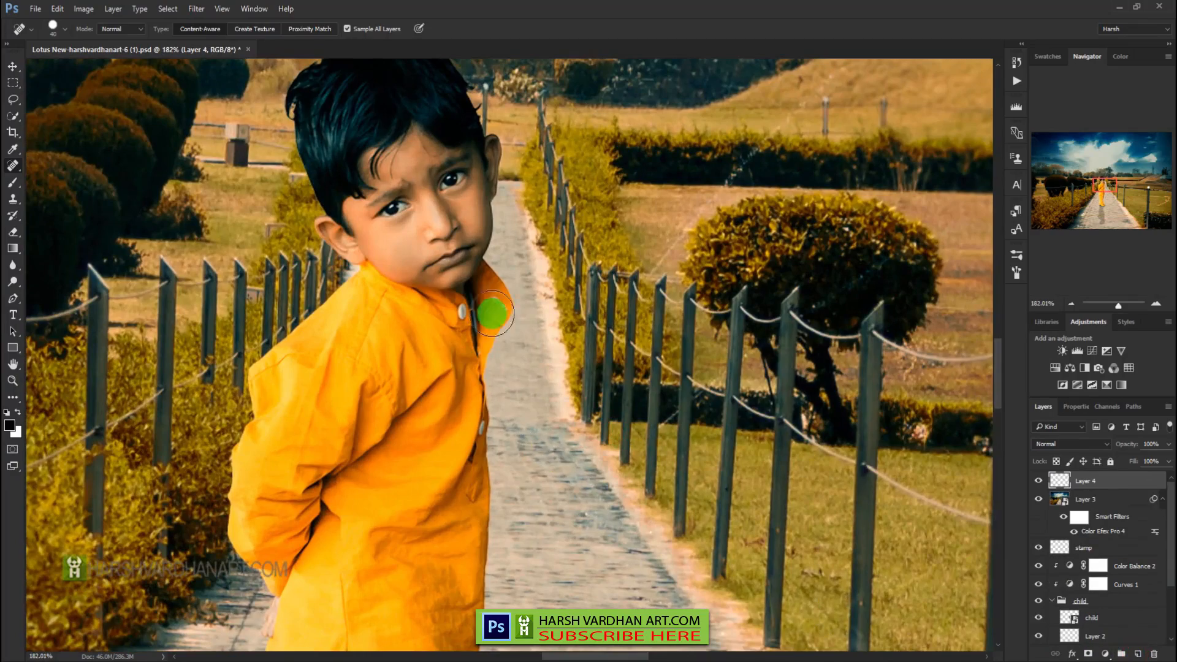
pyautogui.moveTo(399, 262); pyautogui.dragTo(419, 291)
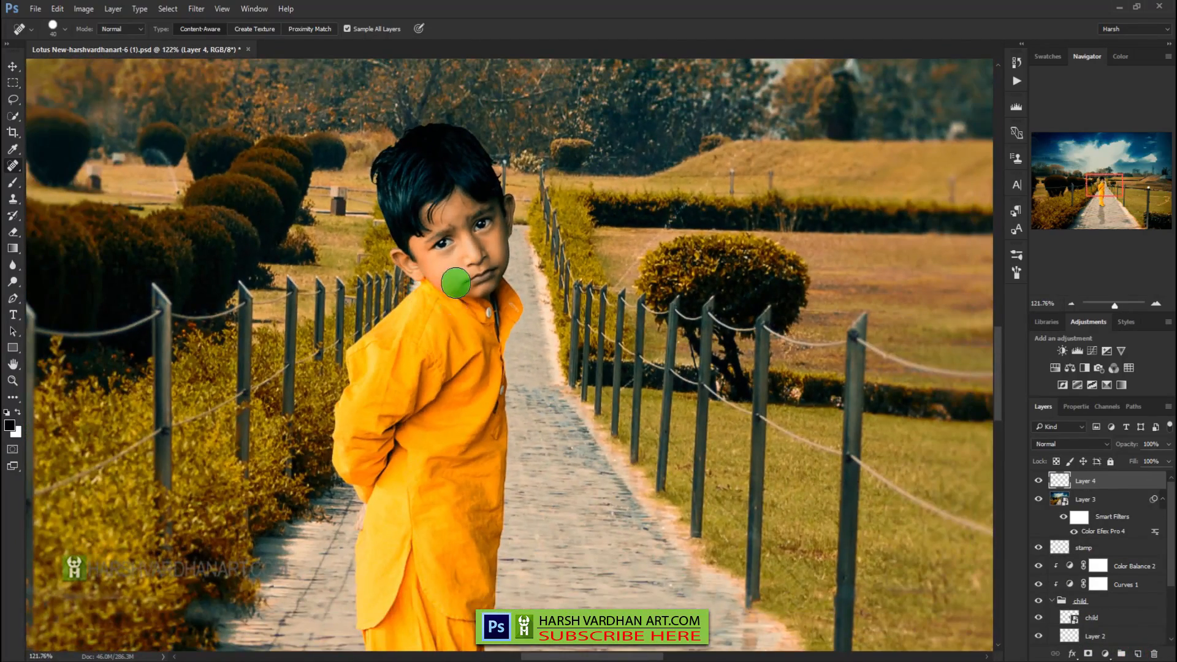
pyautogui.press('[')
pyautogui.press('[')
pyautogui.press('[')
pyautogui.press('[')
pyautogui.press('[')
pyautogui.press('[')
pyautogui.click(462, 278)
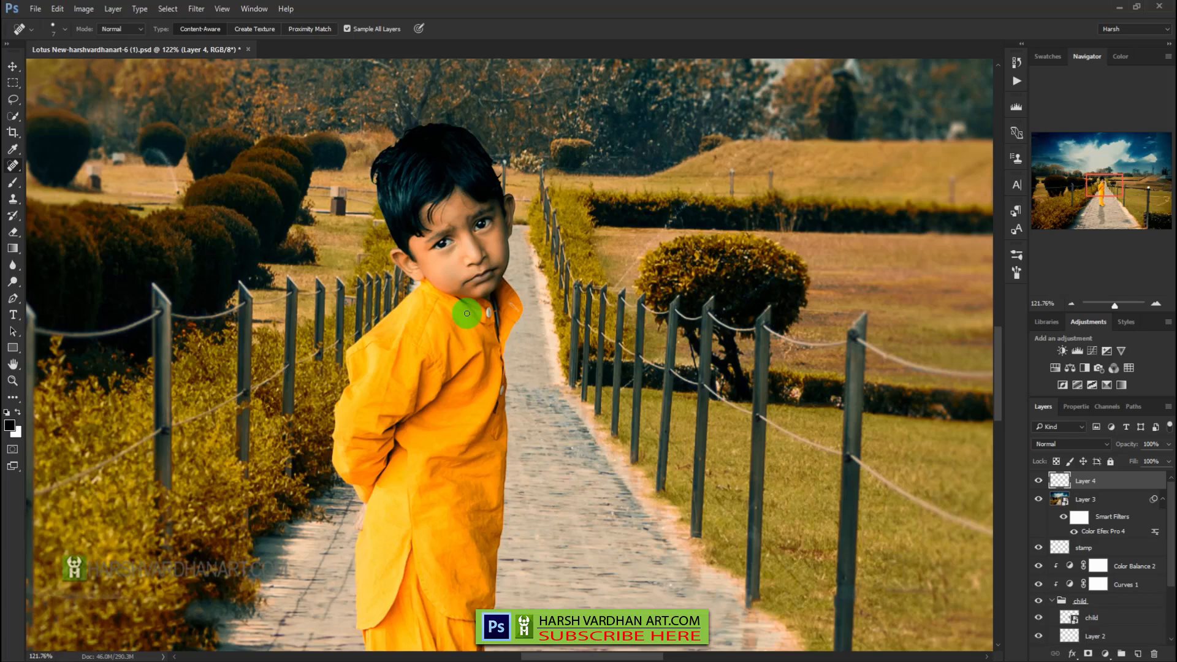
# Switch to the Healing Brush, reduce its size to 7 and retouch the cheek beside the child's mouth on Layer 4
pyautogui.rightClick(12, 165)
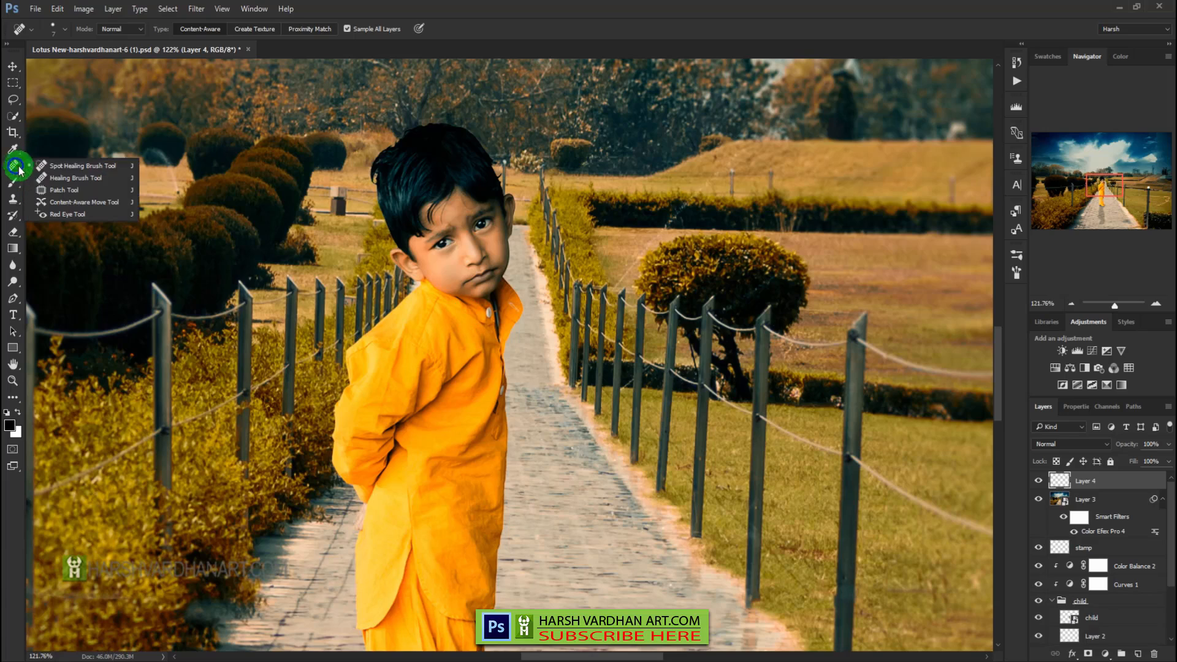
pyautogui.click(68, 177)
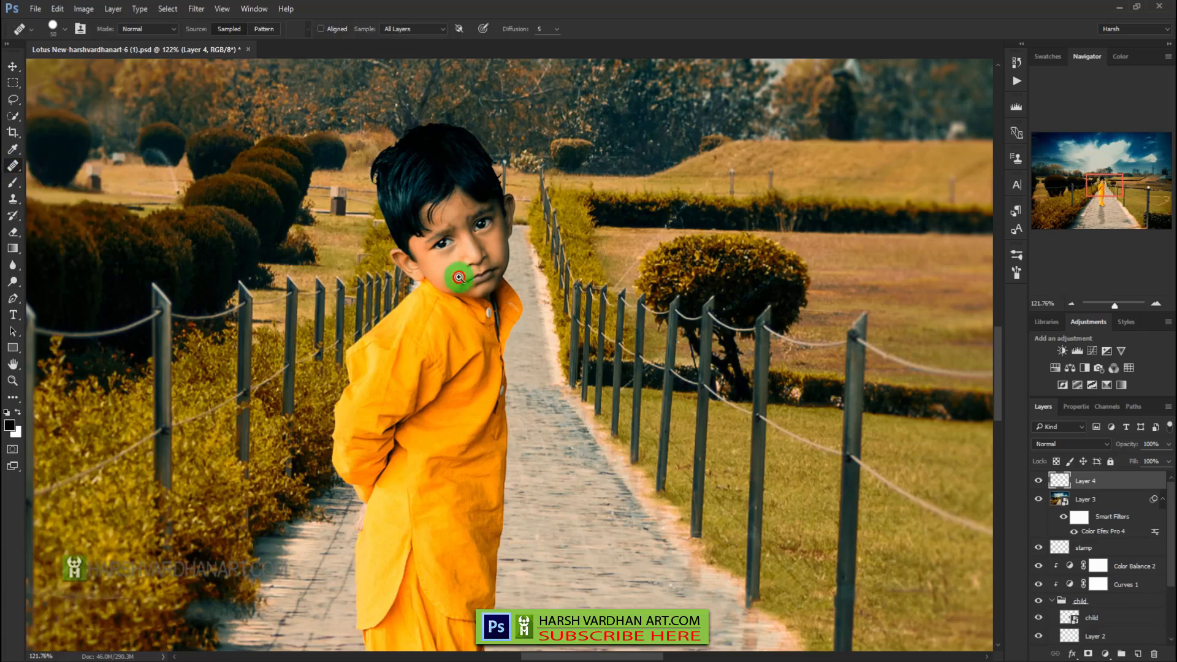
pyautogui.moveTo(460, 274); pyautogui.dragTo(506, 319)
pyautogui.press('[')
pyautogui.press('[')
pyautogui.press('[')
pyautogui.press('[')
pyautogui.press('[')
pyautogui.press('[')
pyautogui.press('[')
pyautogui.press('[')
pyautogui.press('[')
pyautogui.press('[')
pyautogui.press('[')
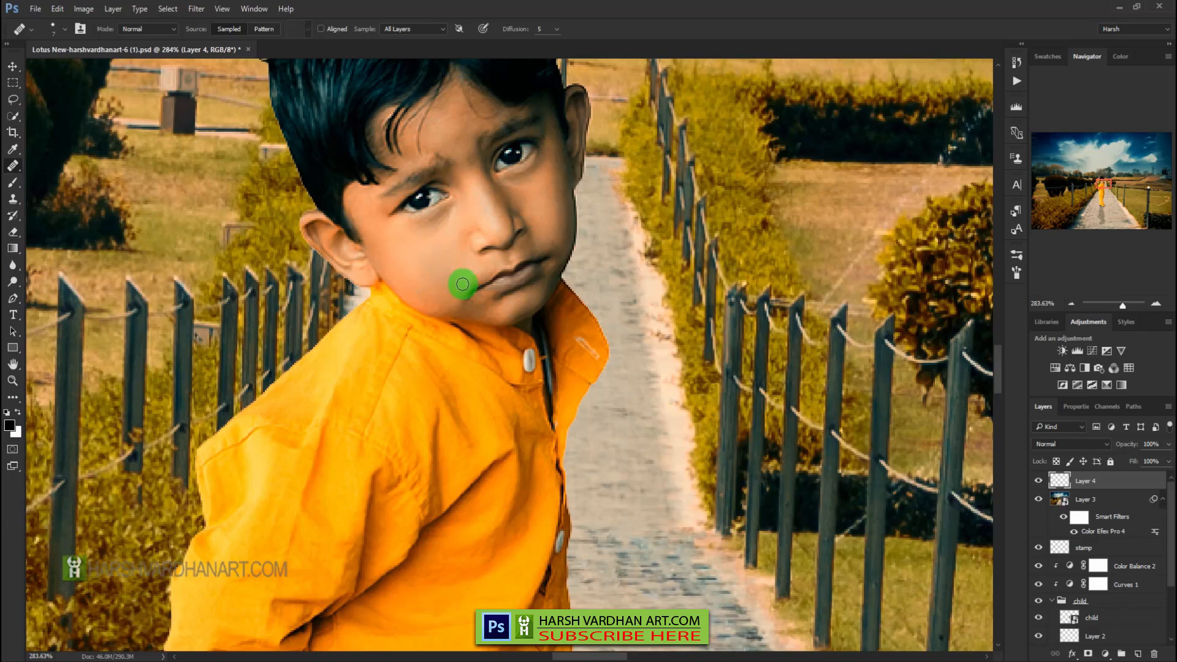
pyautogui.click(466, 284)
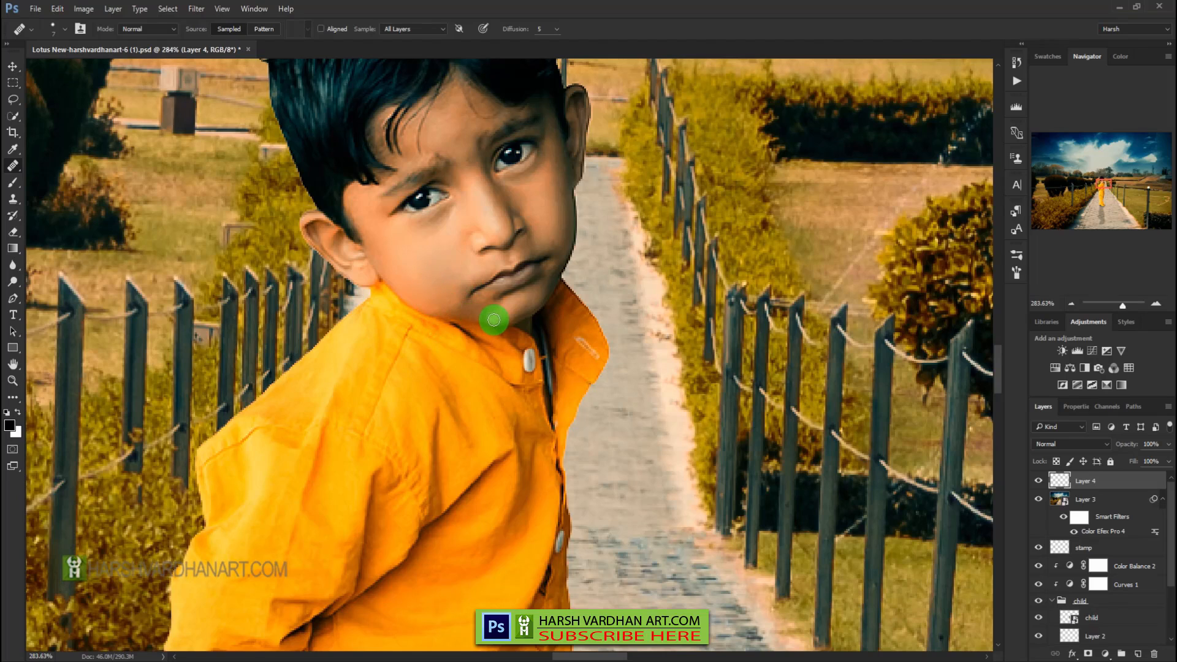
pyautogui.hotkey('ctrl', '1')
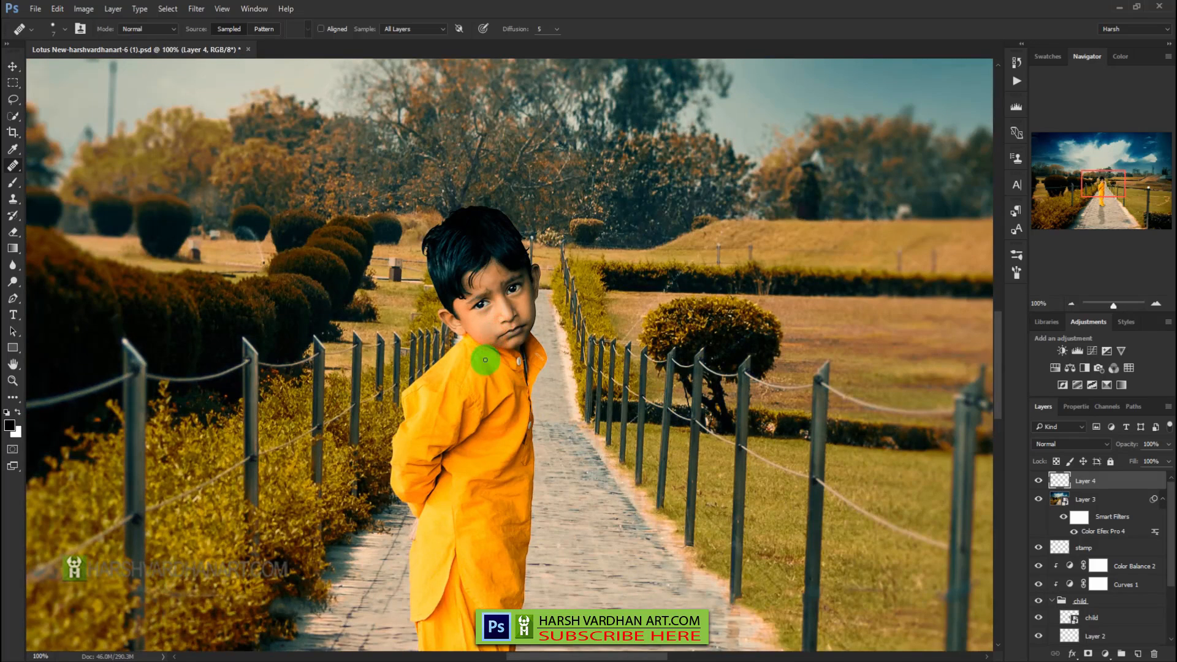
# Hide Layer 4, add a new layer above it and heal the child's cheek with skin sampled near the mouth
pyautogui.click(1034, 482)
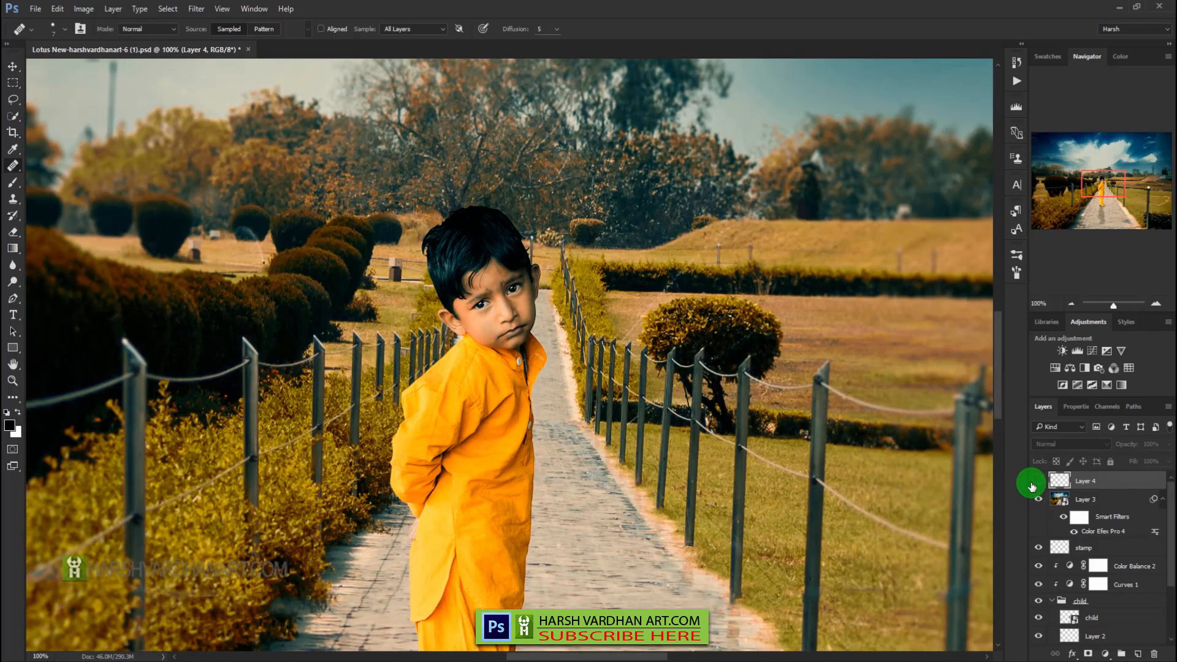
pyautogui.click(1138, 654)
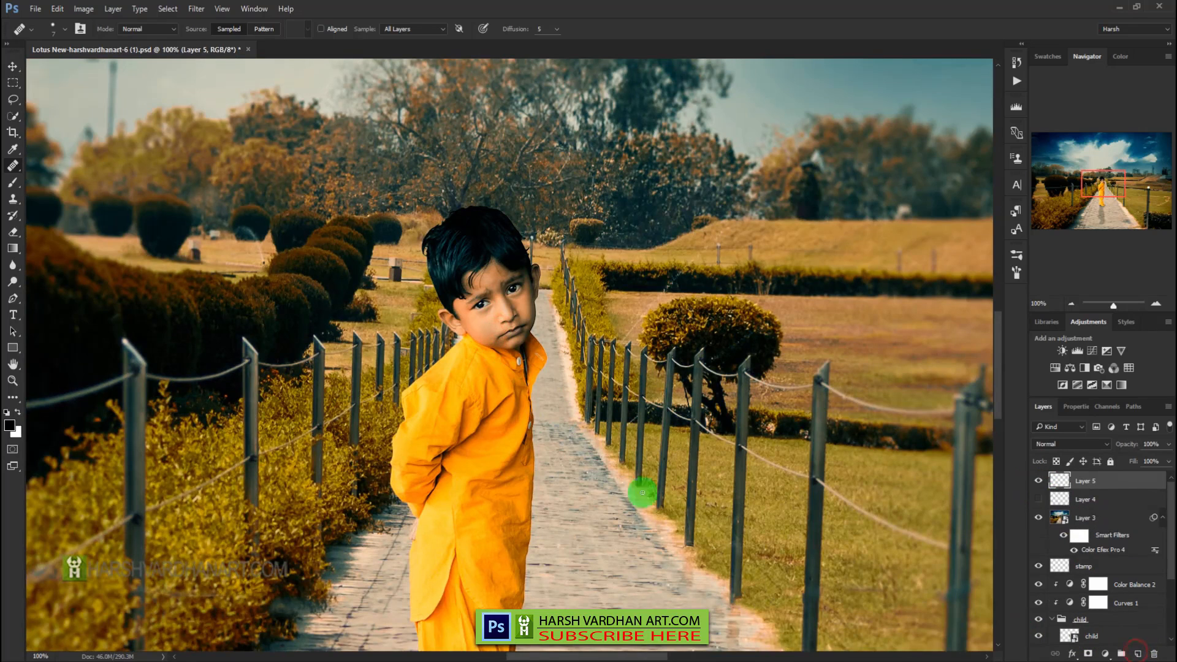
pyautogui.moveTo(482, 319)
pyautogui.mouseDown()
pyautogui.moveTo(536, 362)
pyautogui.moveTo(507, 348)
pyautogui.mouseUp()
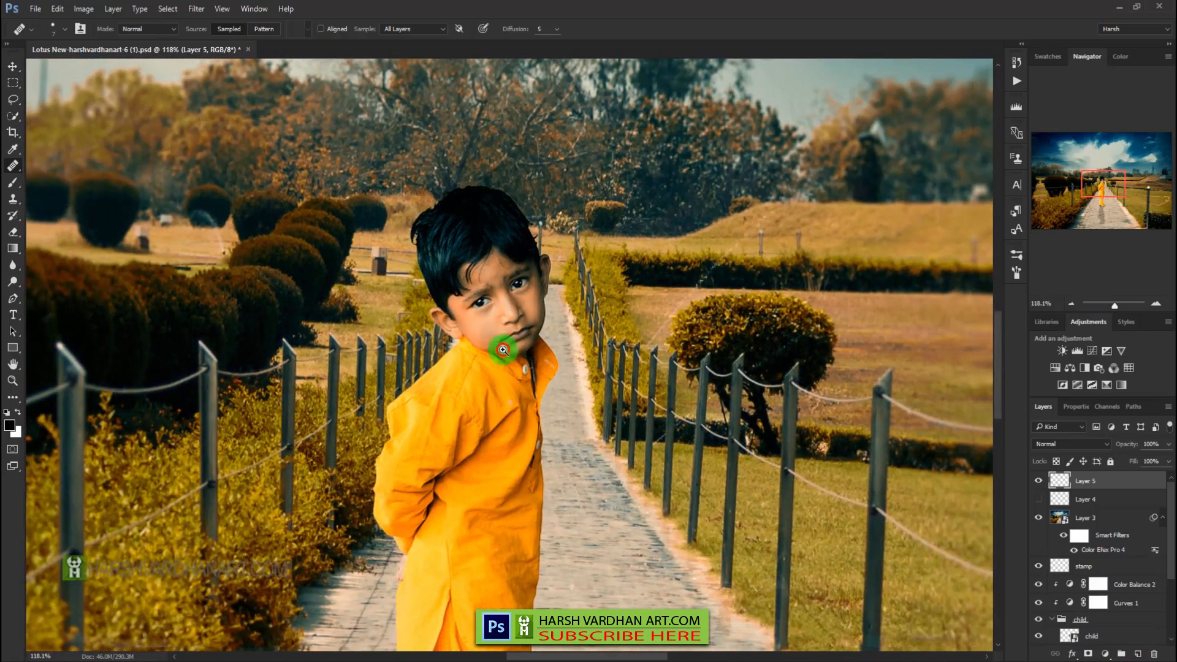
pyautogui.keyDown('alt'); pyautogui.click(495, 332); pyautogui.keyUp('alt')
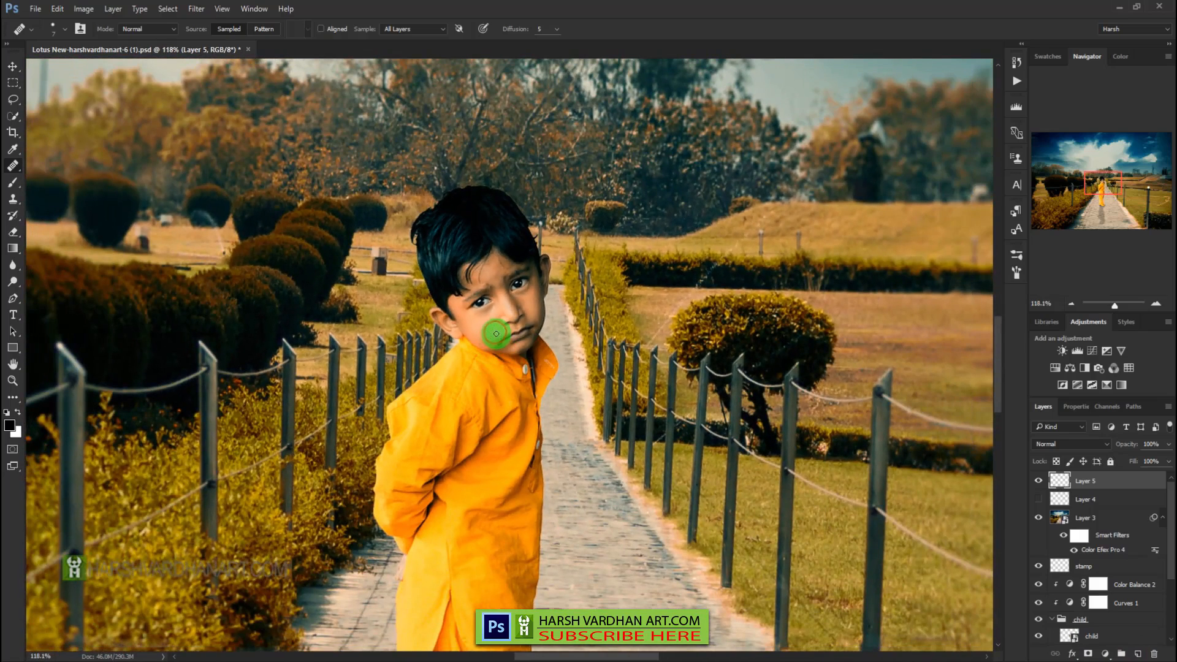
pyautogui.moveTo(498, 337)
pyautogui.mouseDown()
pyautogui.moveTo(481, 344)
pyautogui.moveTo(551, 378)
pyautogui.mouseUp()
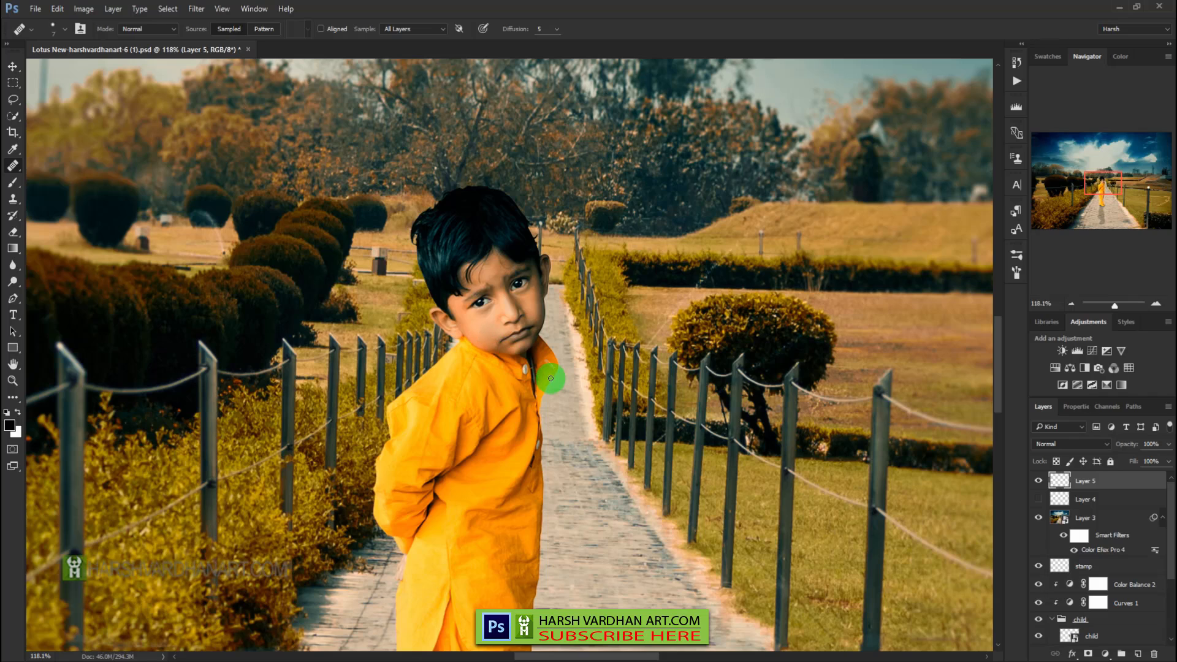
# View the whole composite and save the document
pyautogui.scroll(-1, 551, 379)
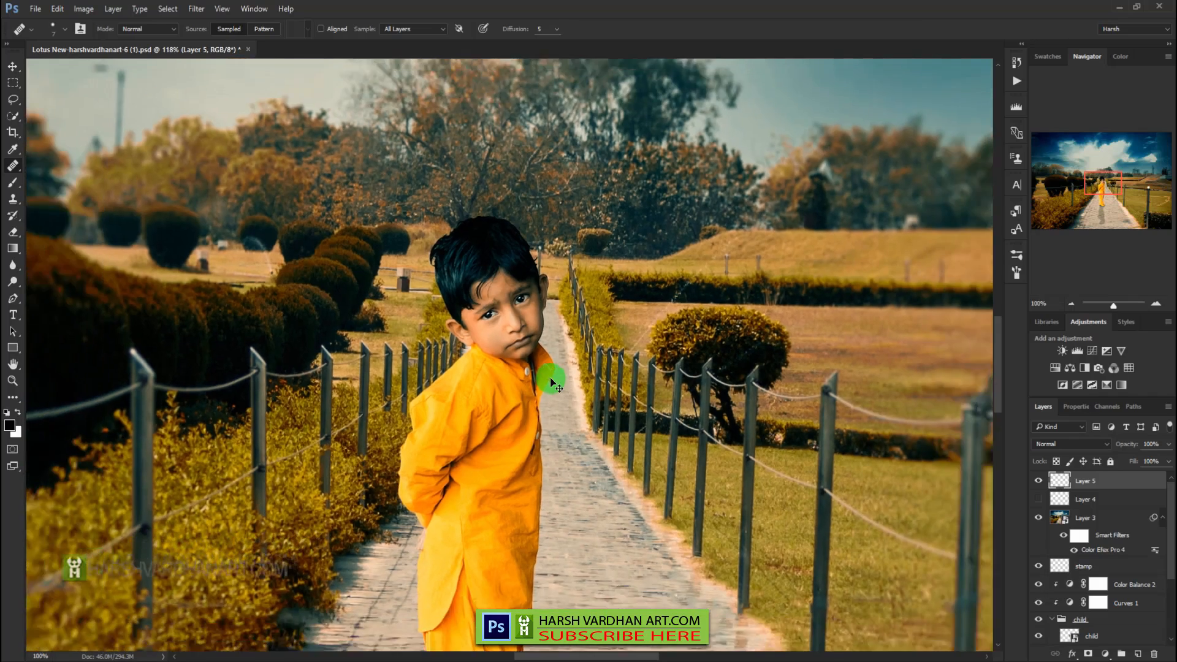
pyautogui.scroll(-4, 550, 378)
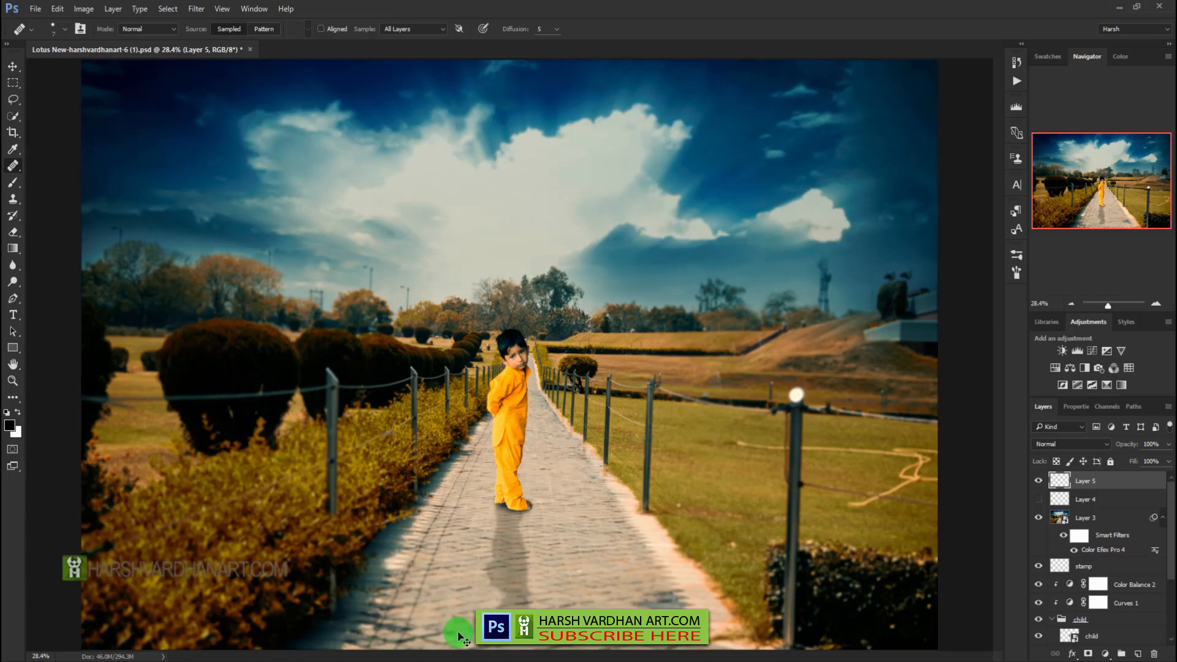
pyautogui.hotkey('ctrl', 's')
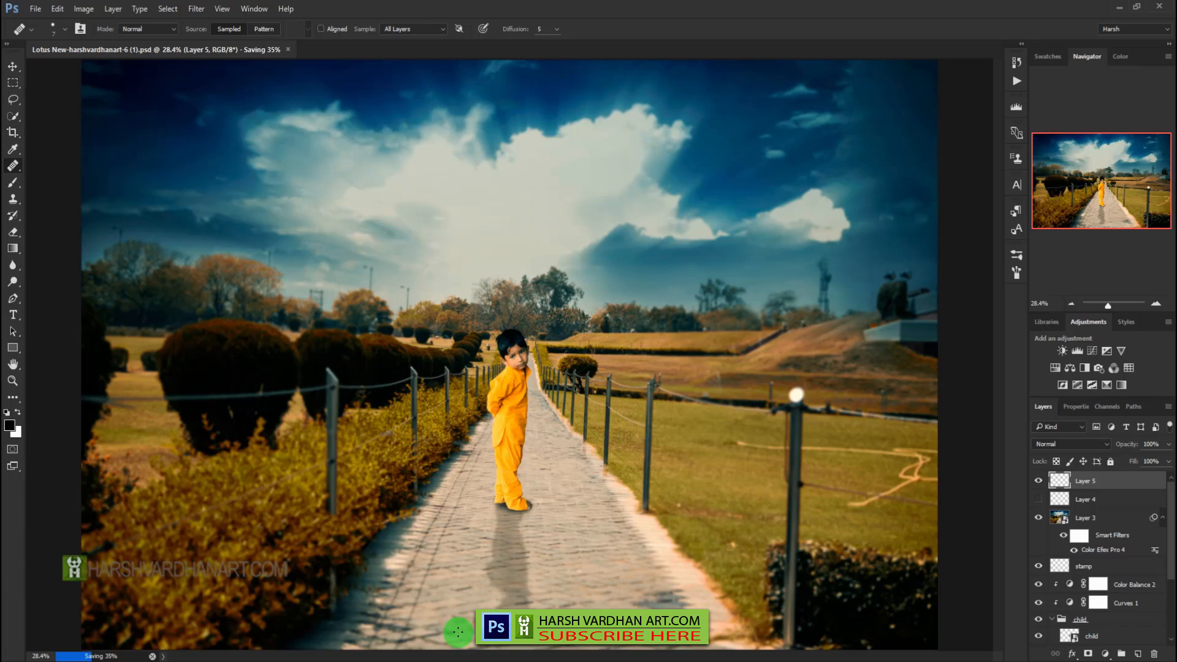
# View the composite in full-screen mode and compare it with the original background by isolating the bg group and restoring all layers
pyautogui.press('f')
pyautogui.press('f')
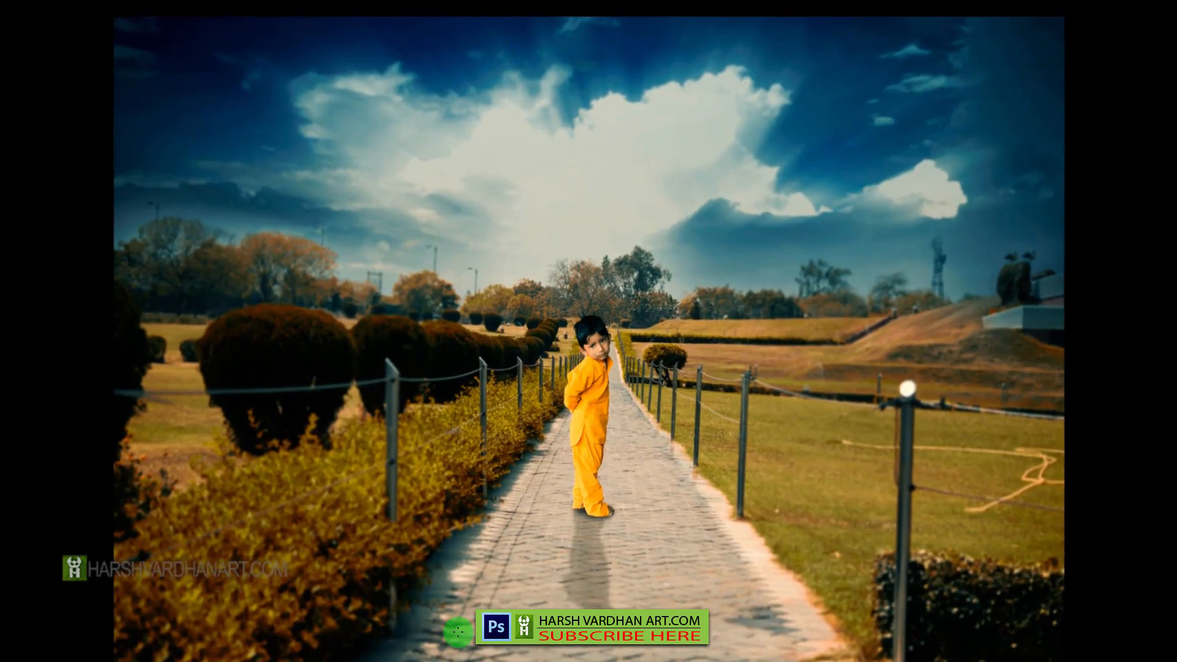
pyautogui.moveTo(1167, 498)
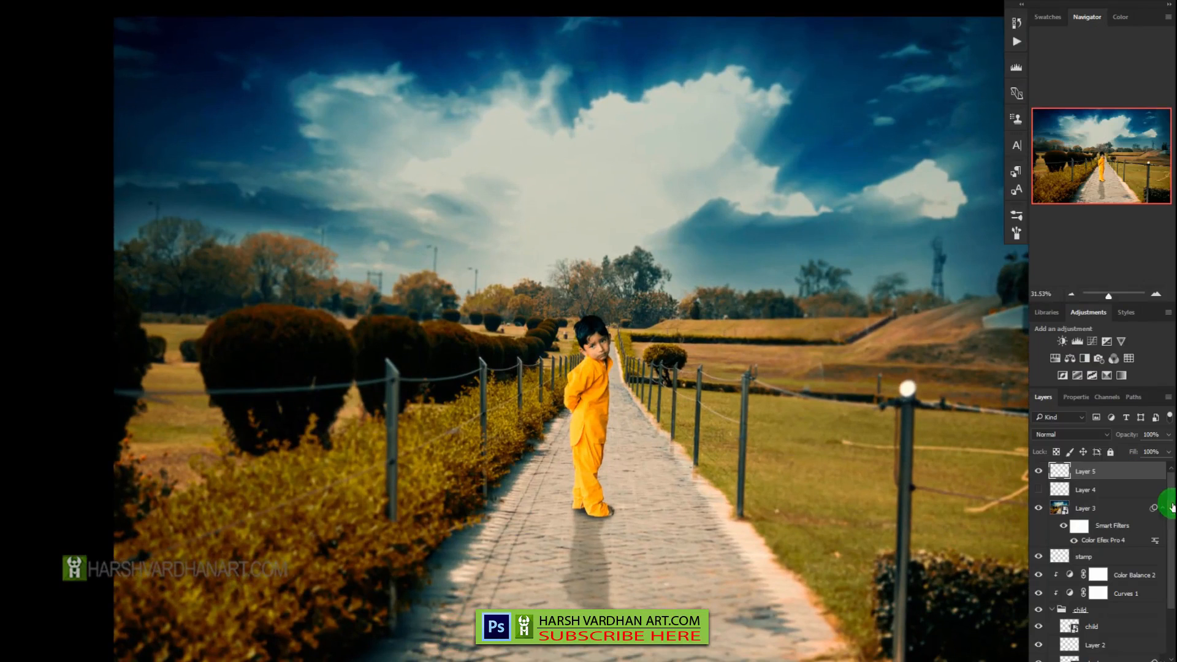
pyautogui.keyDown('alt'); pyautogui.click(1038, 658); pyautogui.keyUp('alt')
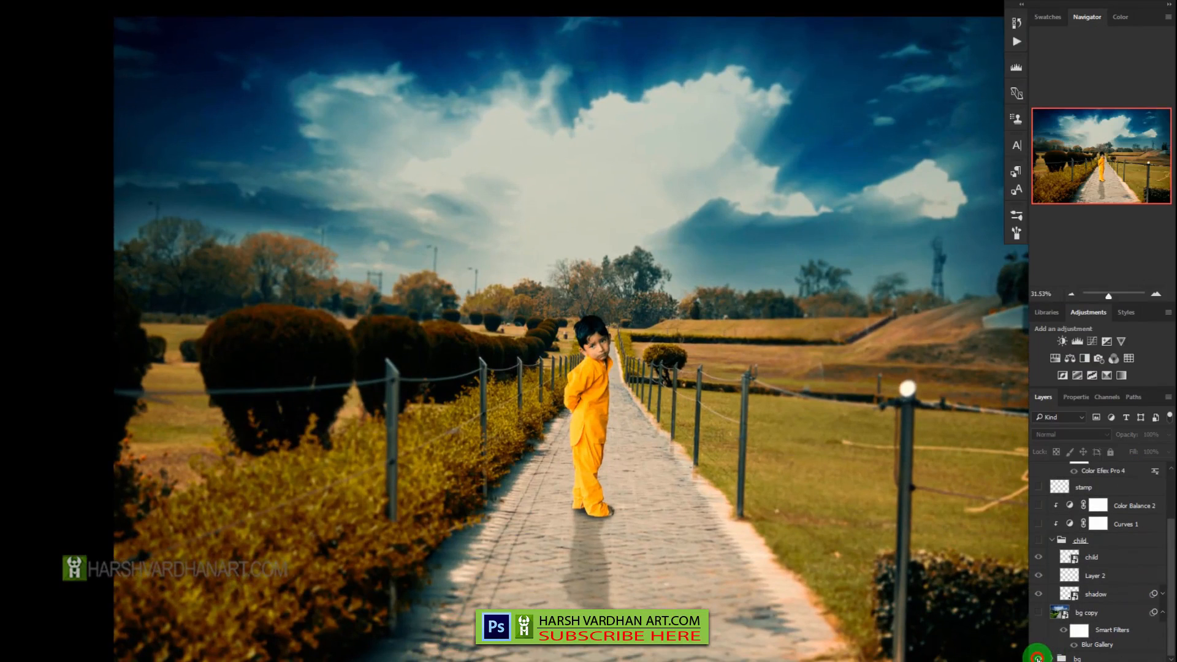
pyautogui.keyDown('alt'); pyautogui.click(1038, 659); pyautogui.keyUp('alt')
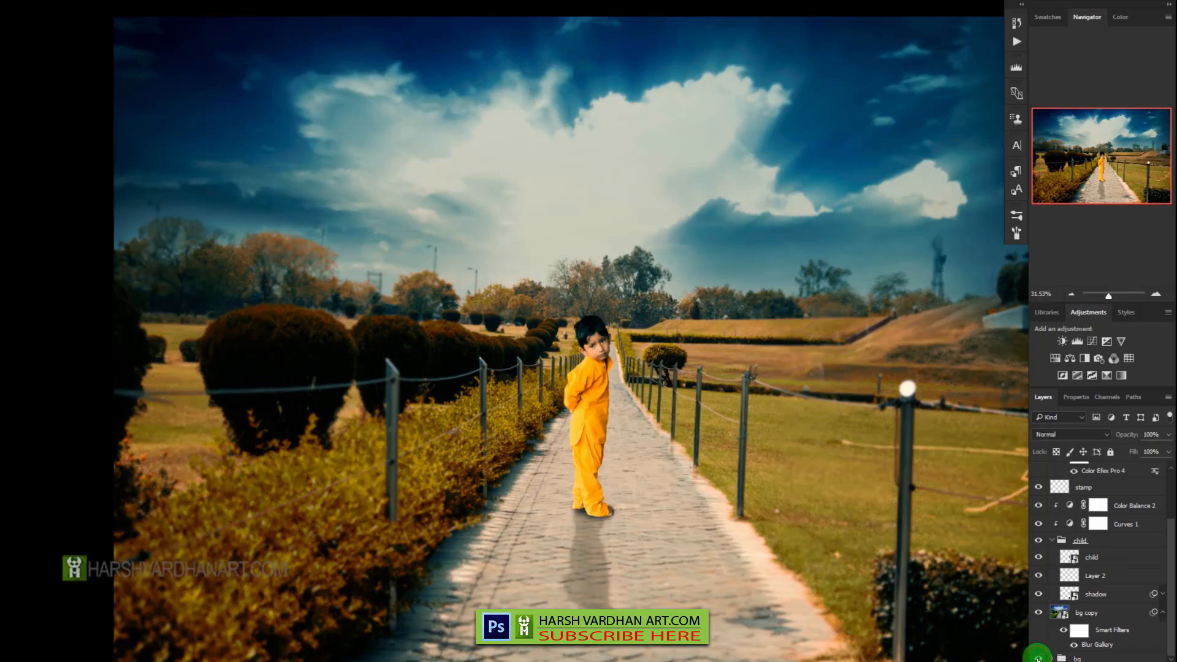